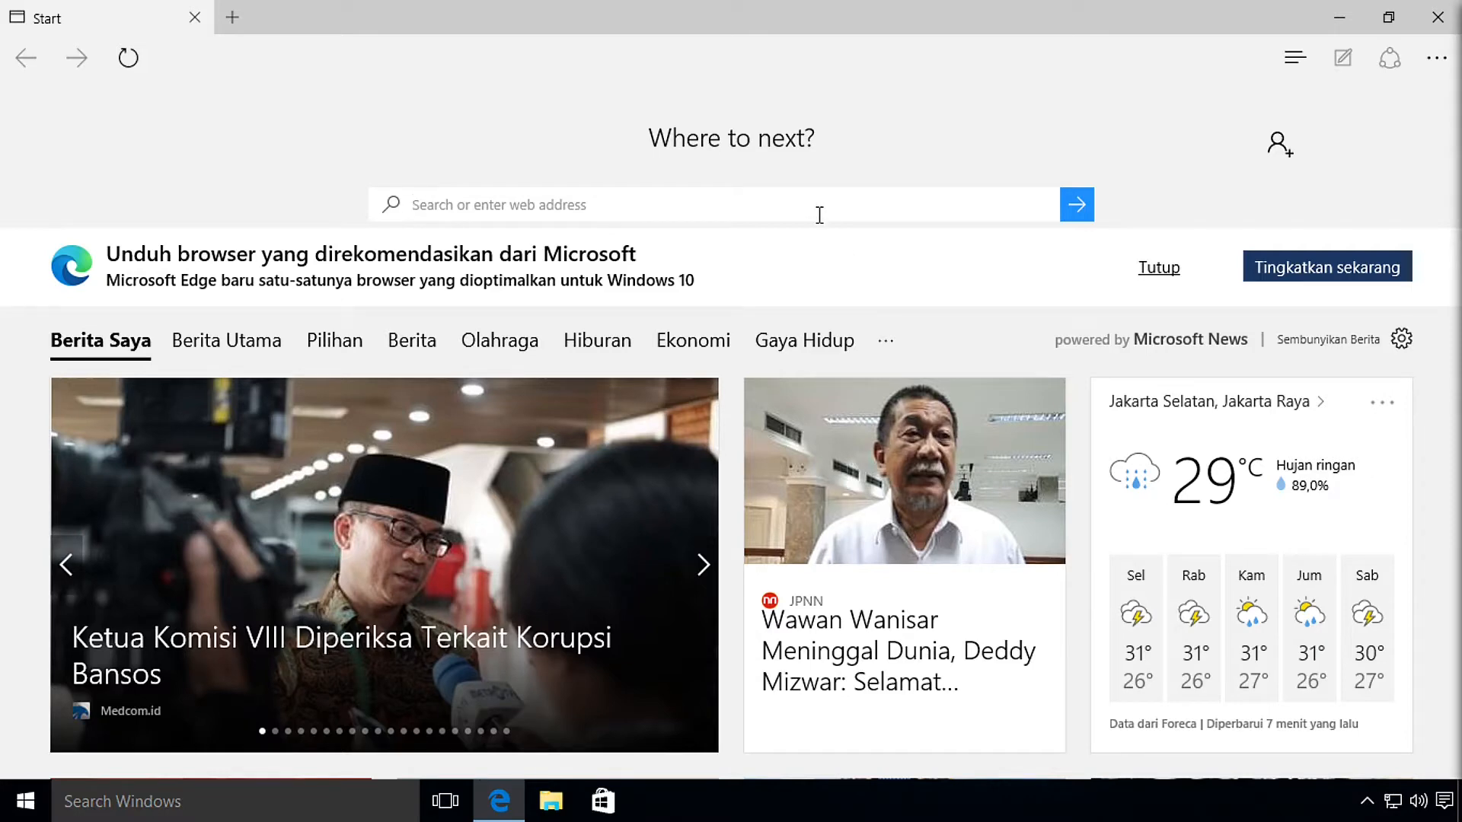
Step: Search Bing for 'xampp' and open the apachefriends.org XAMPP Download page
text(xampp)
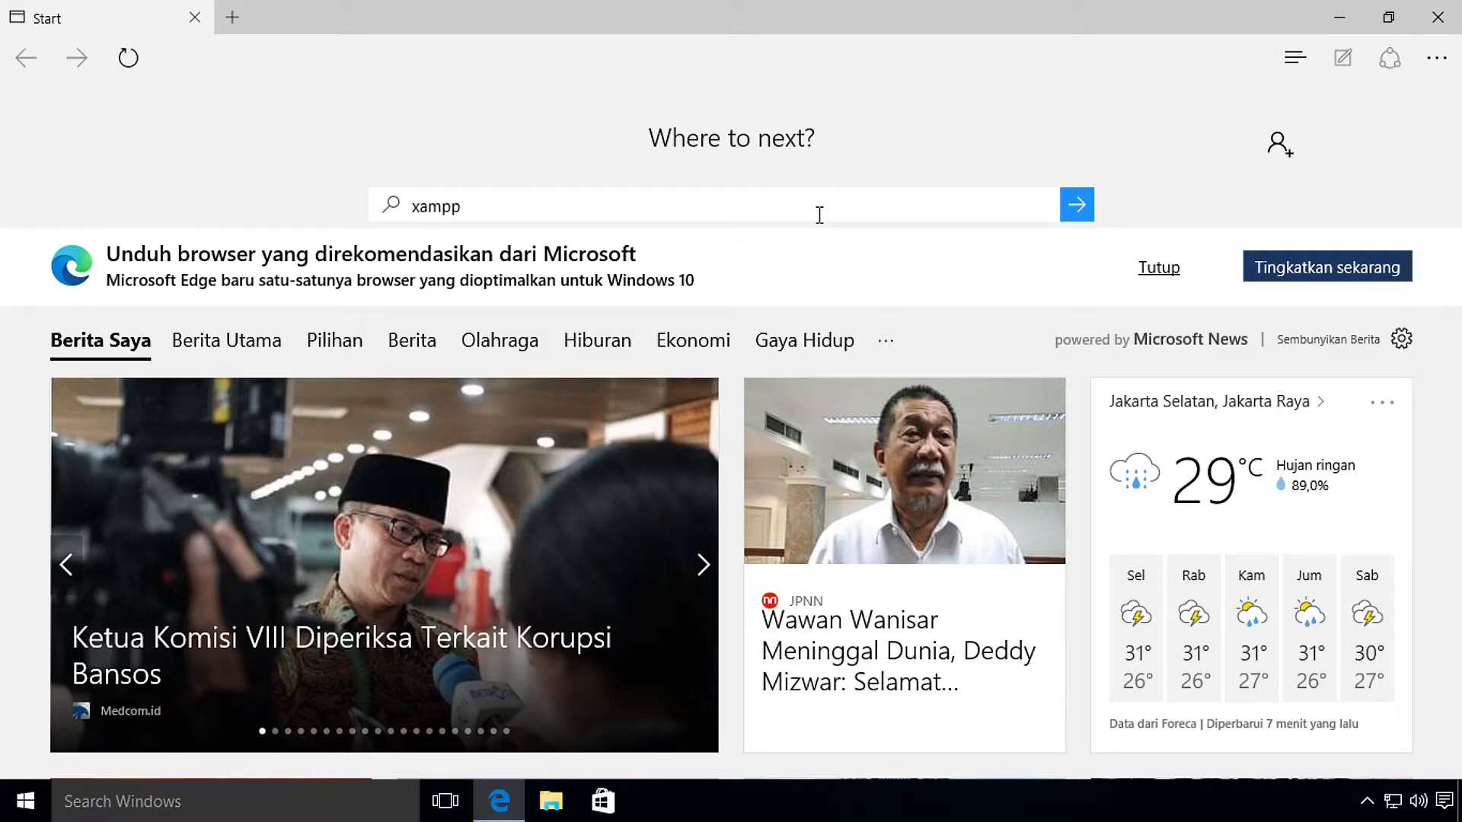
key(Return)
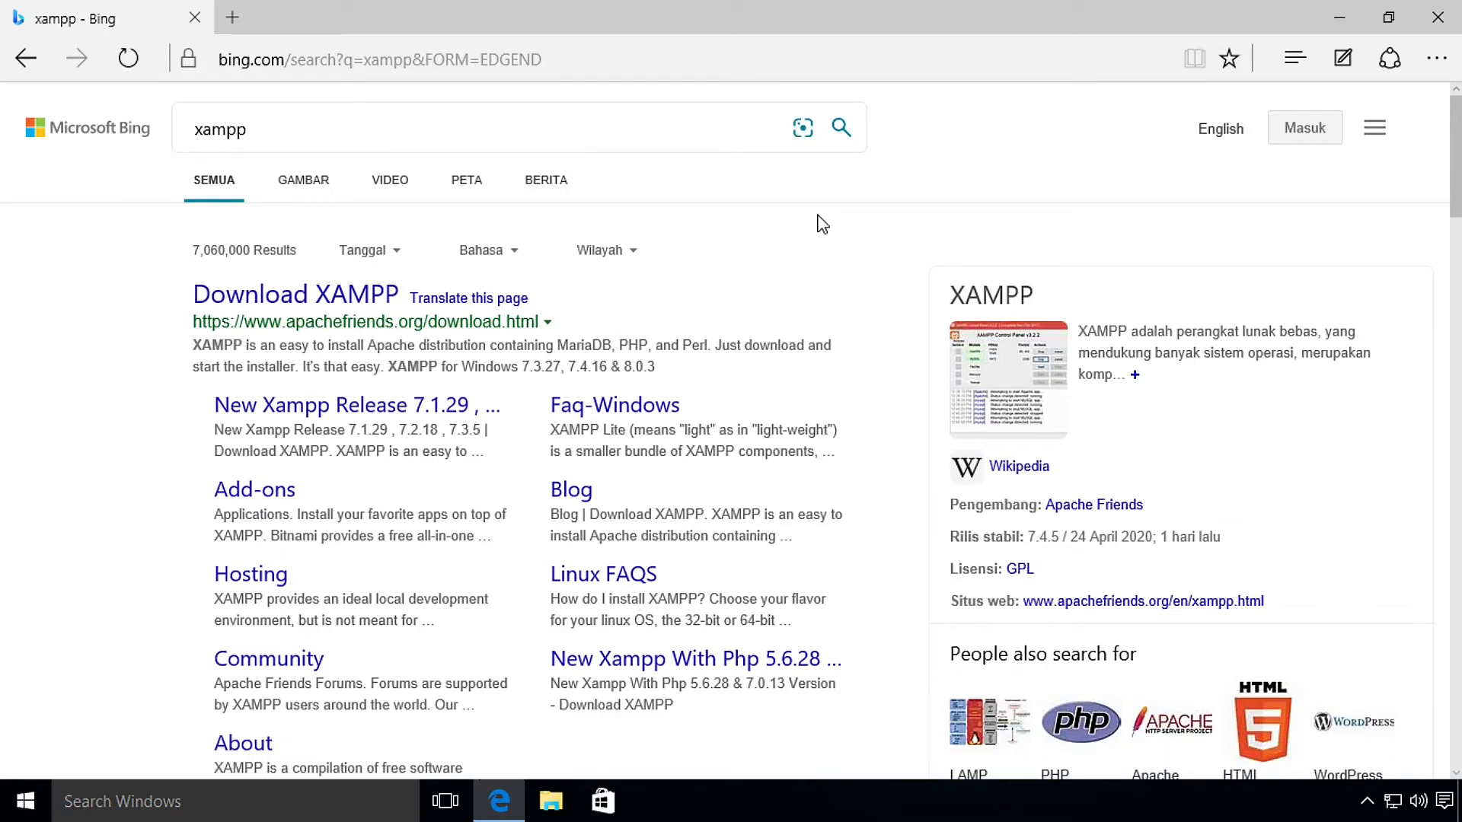
click(275, 298)
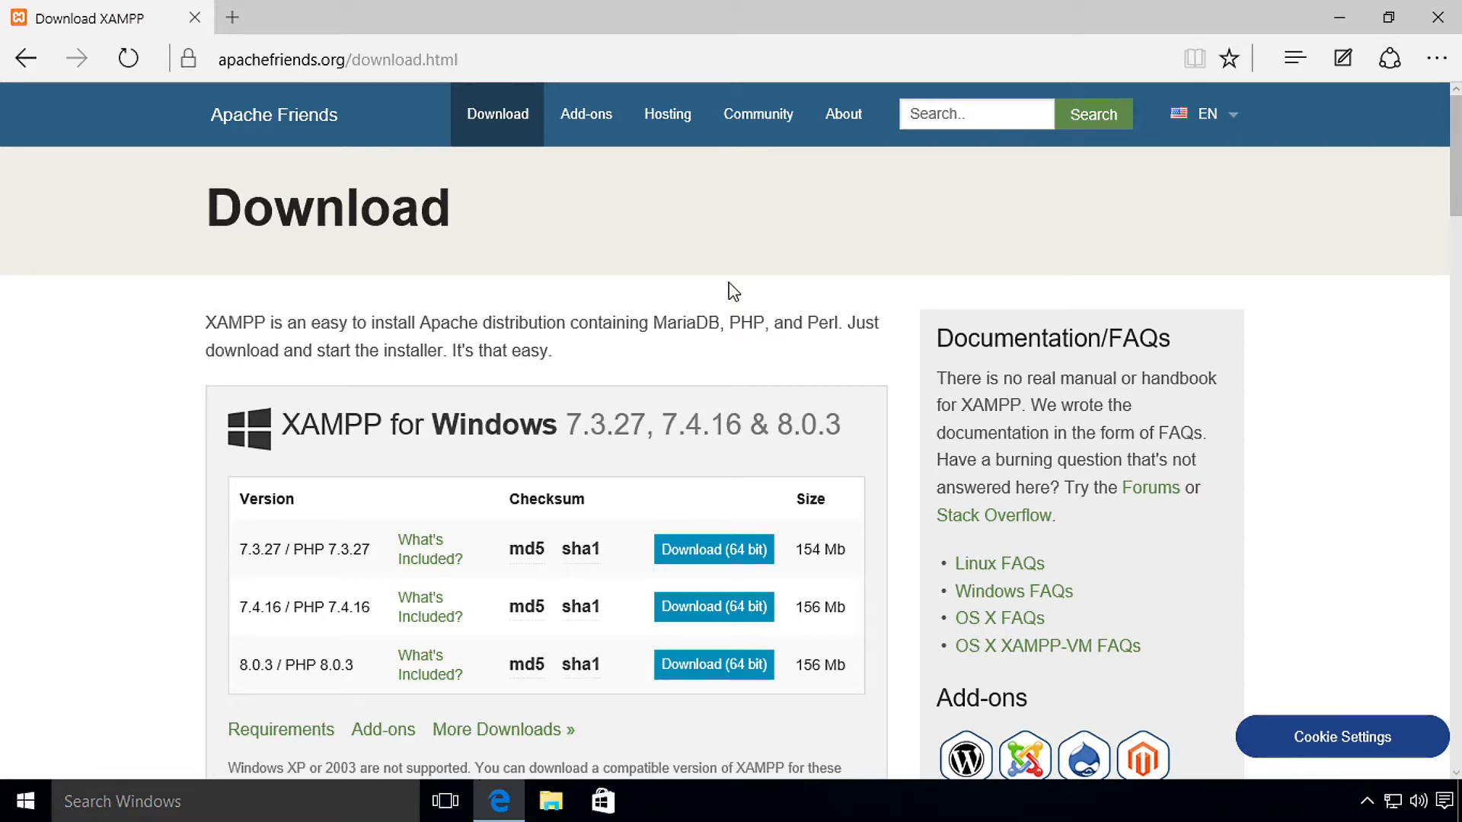
Step: Review the XAMPP download tables, then follow 'More Downloads »' to the SourceForge XAMPP Files page
scroll(734, 292, down, 10)
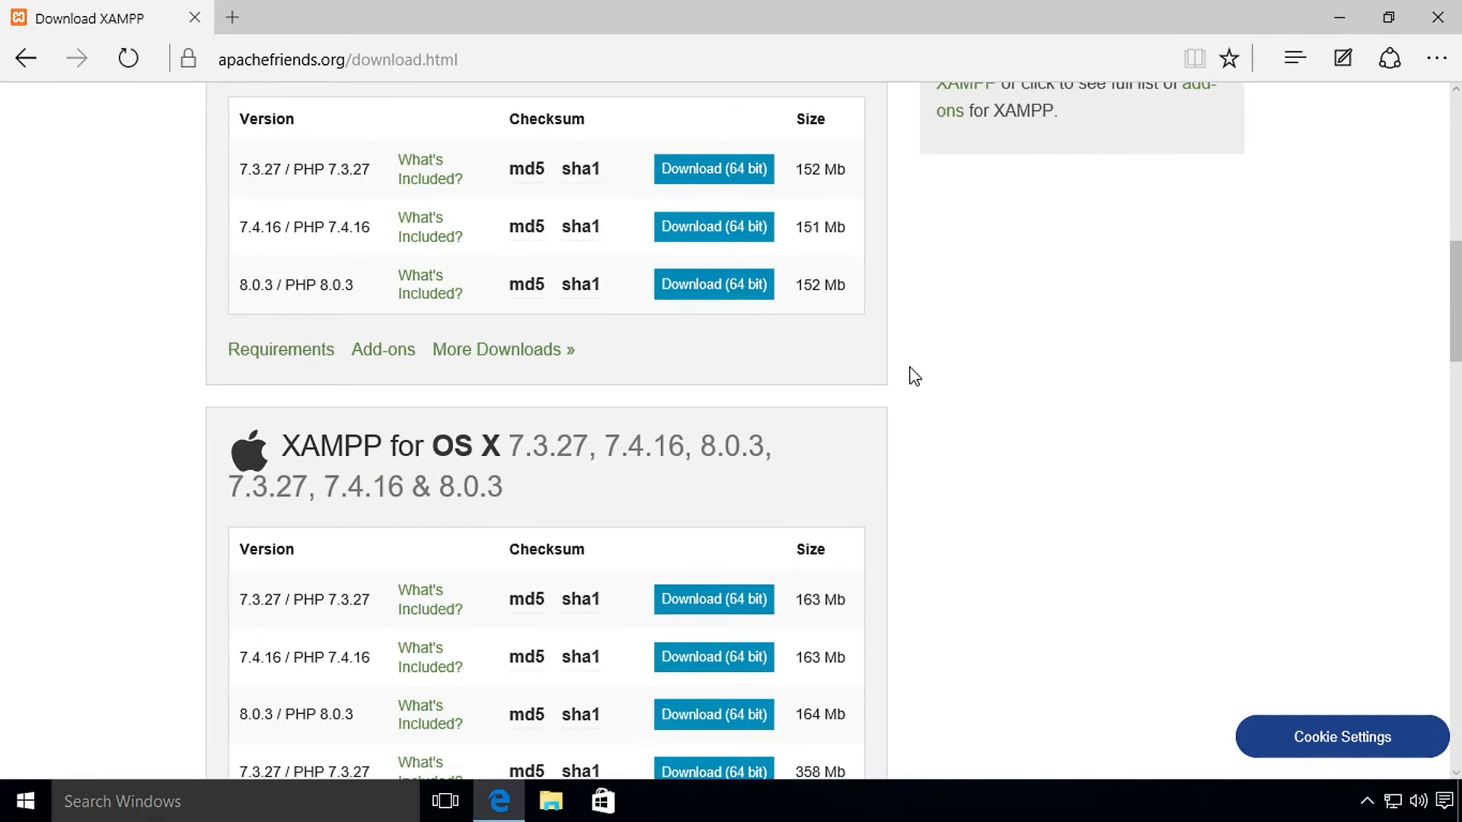
scroll(914, 376, up, 7)
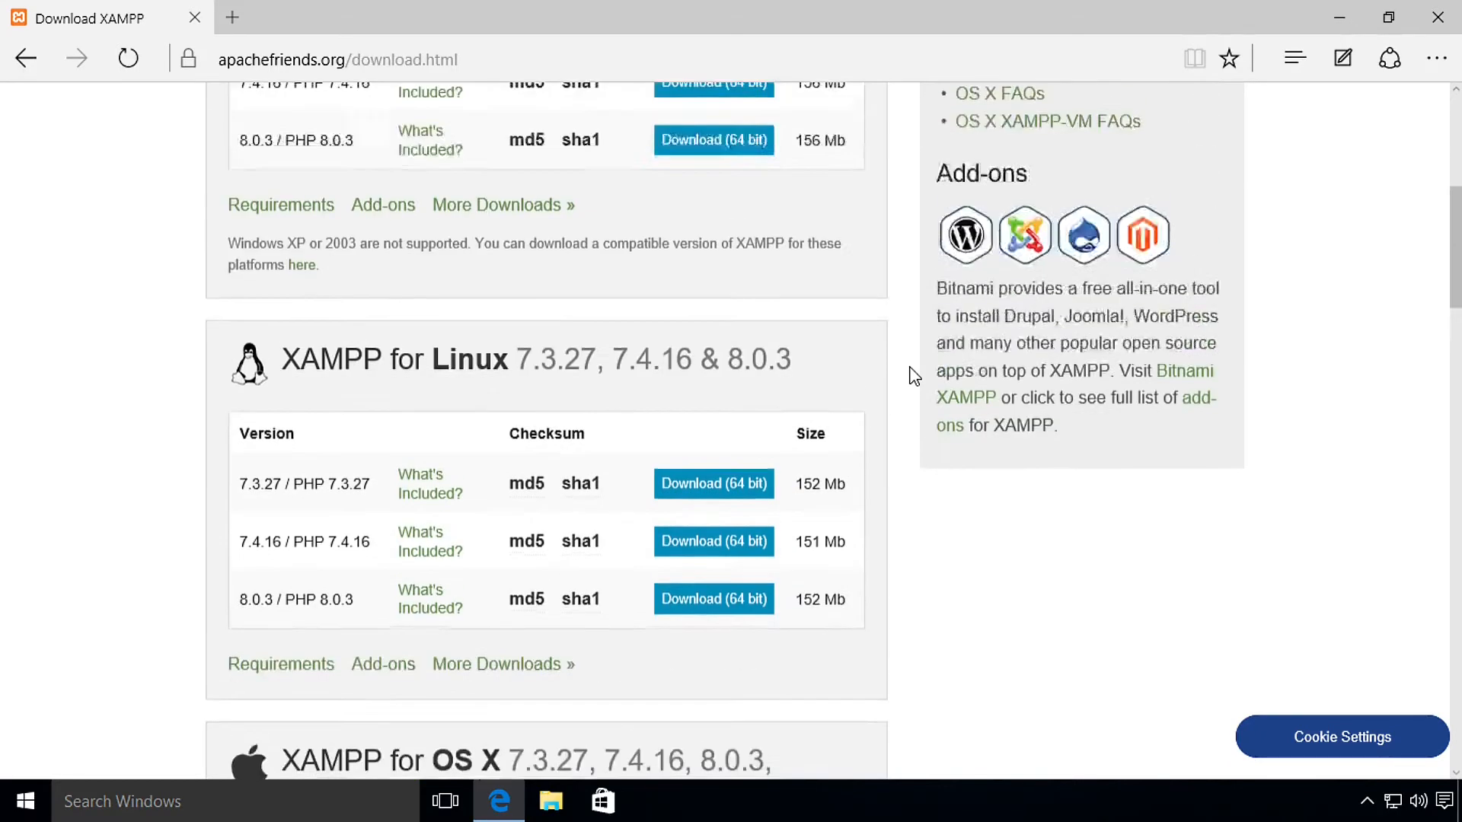
scroll(905, 367, down, 7)
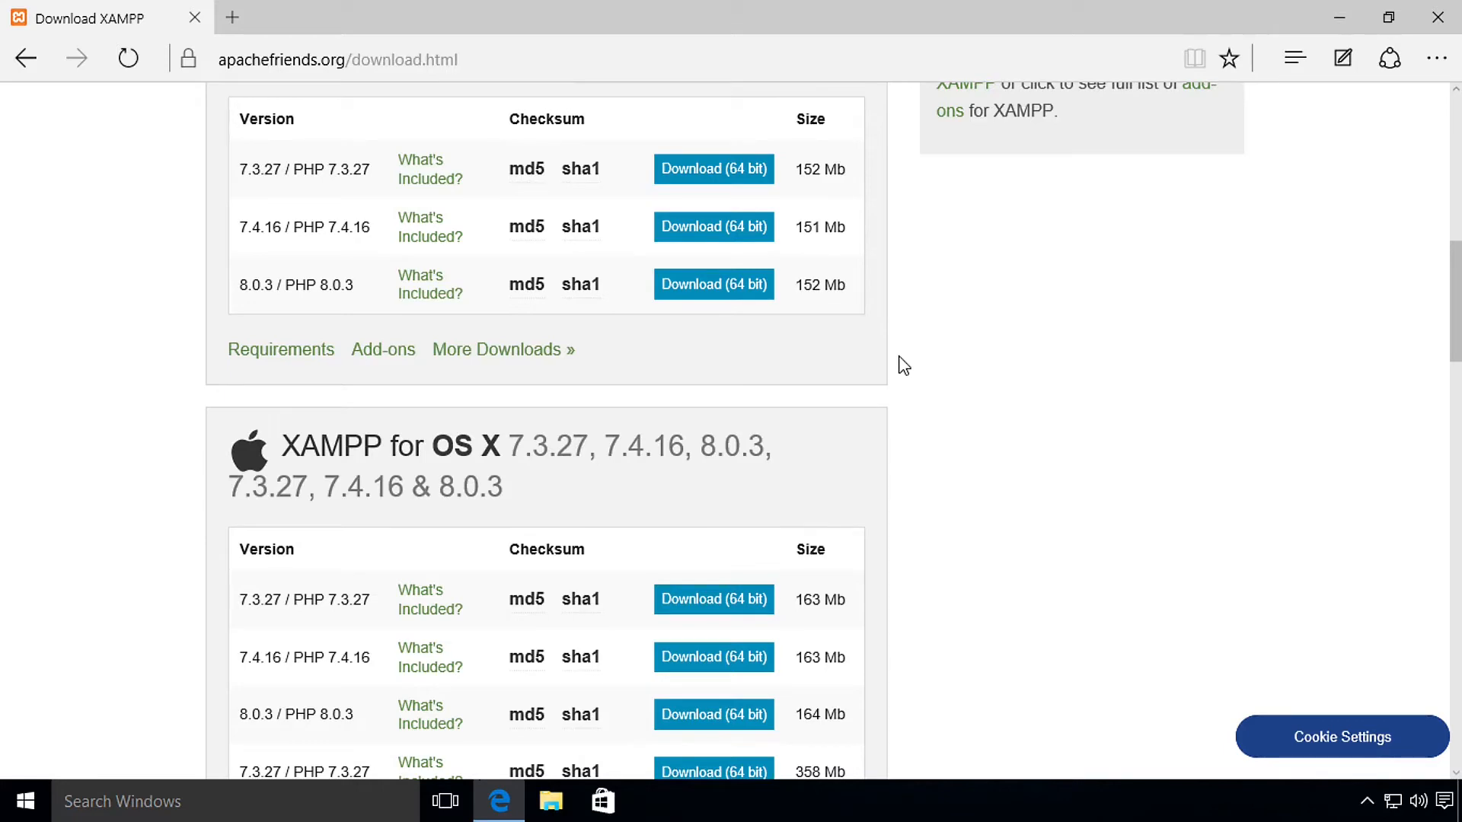
scroll(904, 366, up, 4)
scroll(904, 367, up, 3)
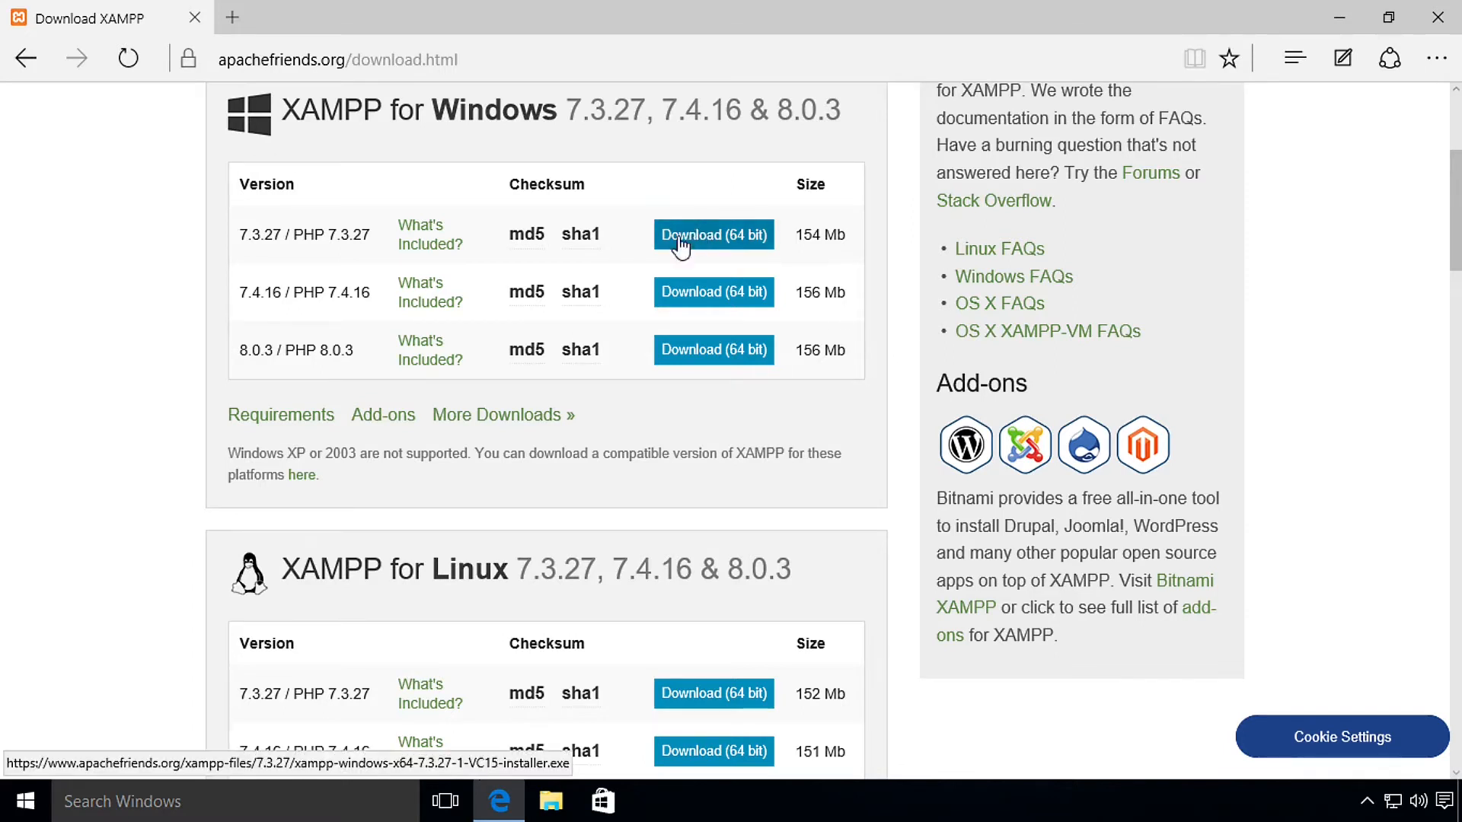
mouse_move(531, 236)
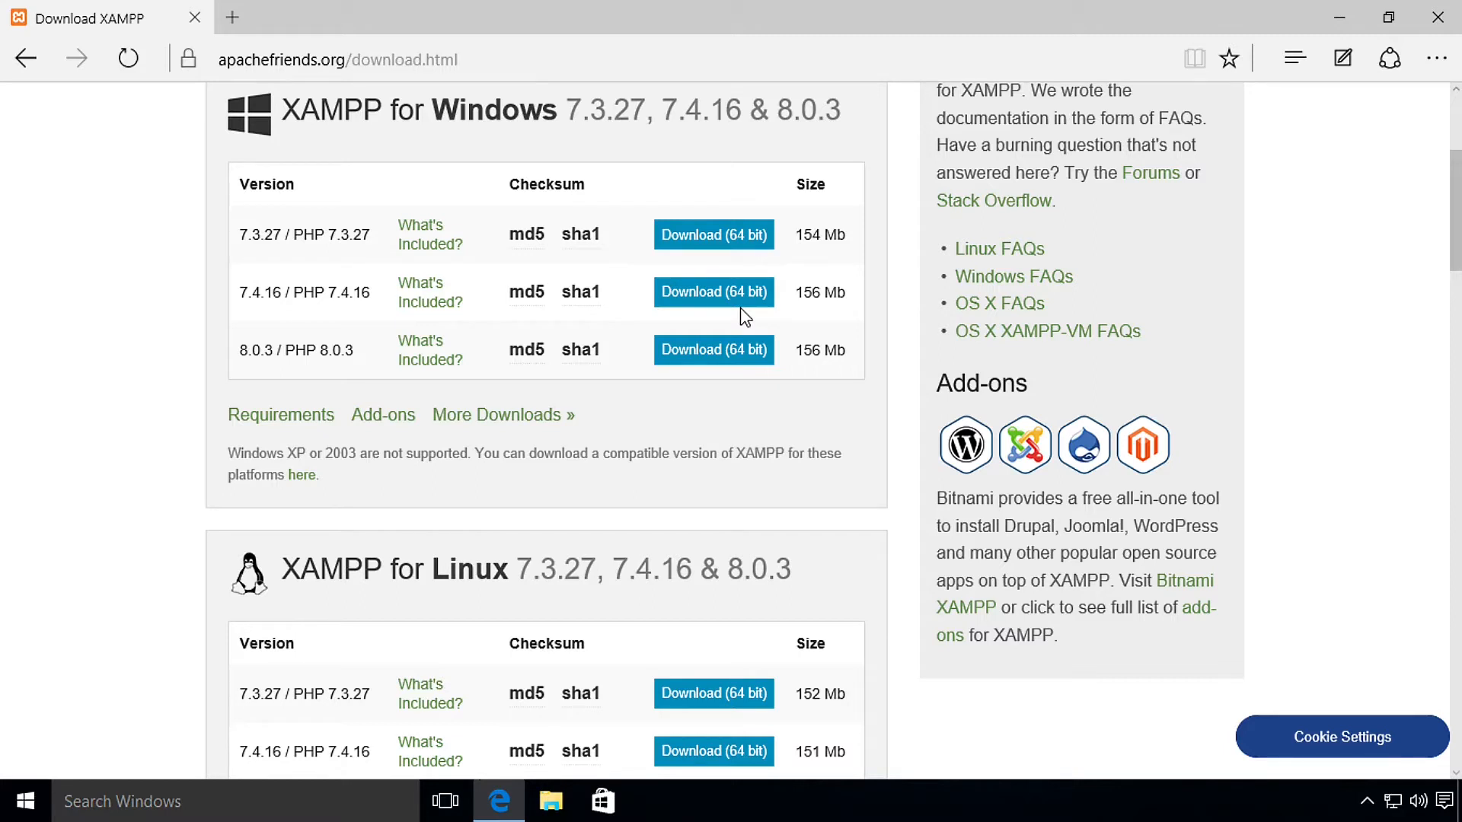
click(472, 418)
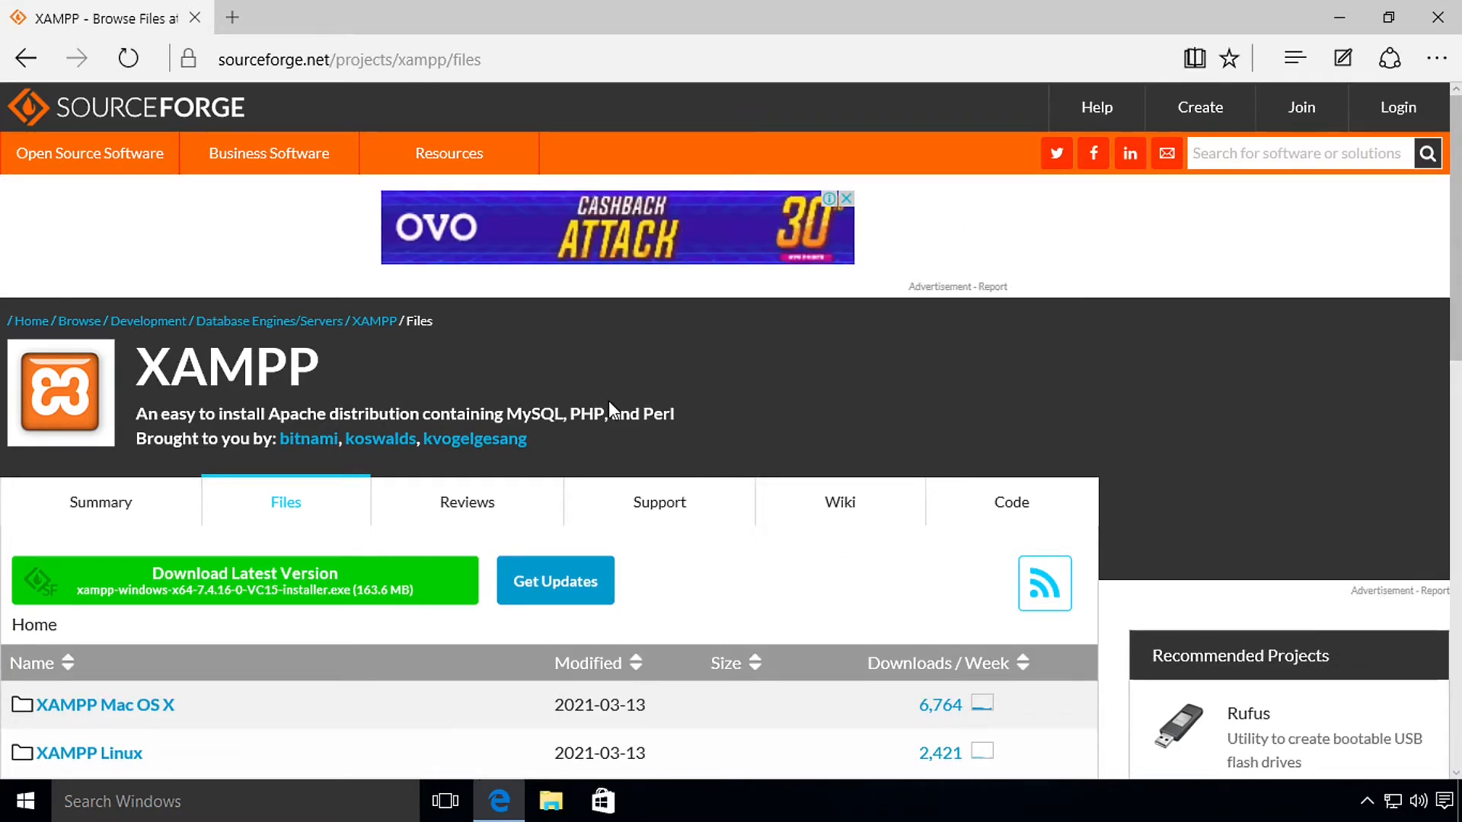
Step: Open the 'XAMPP Windows' SourceForge folder and browse versions from 8.0.3 back to 2016
scroll(738, 360, down, 7)
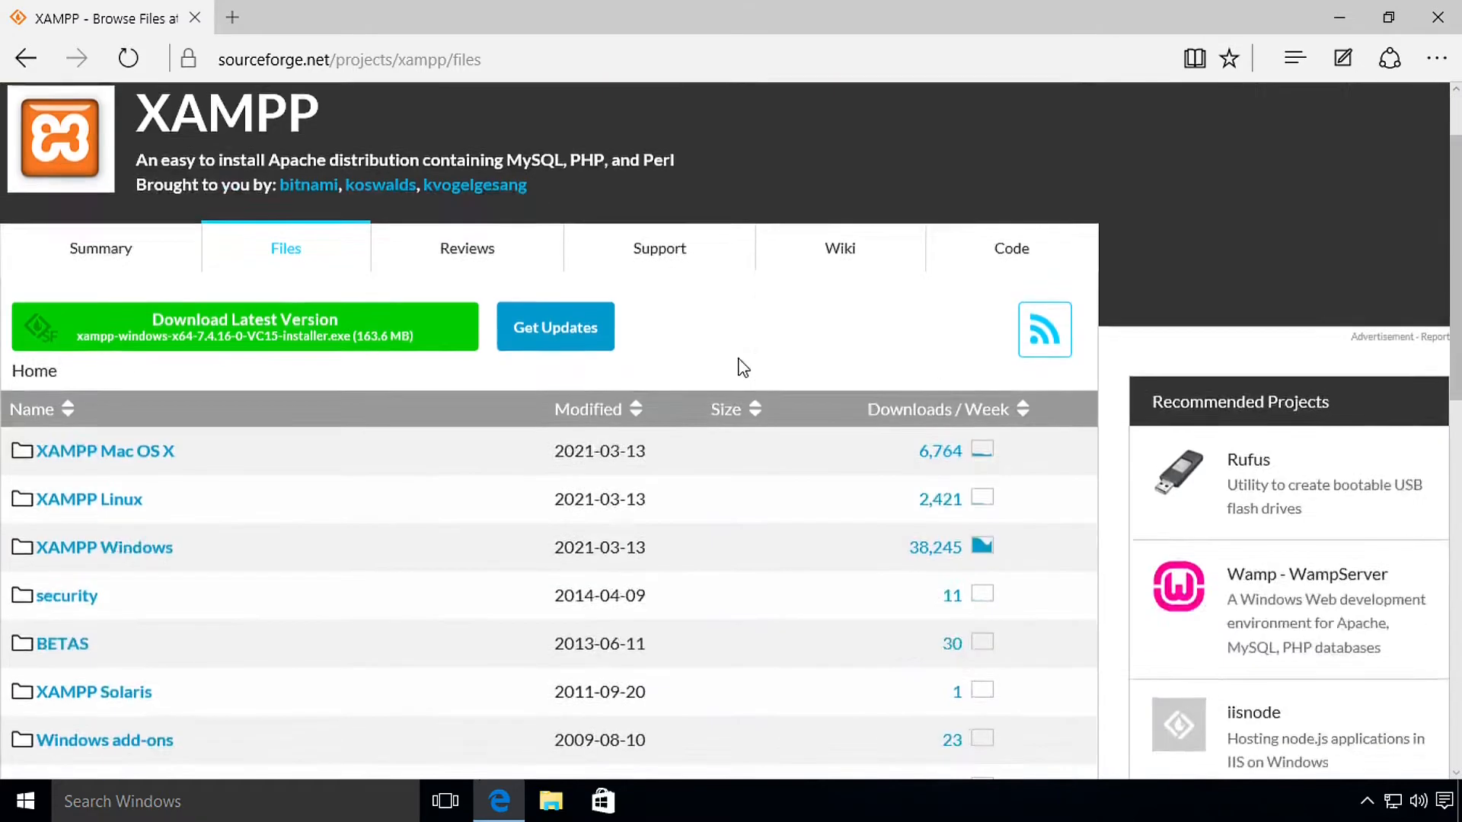
scroll(670, 417, up, 3)
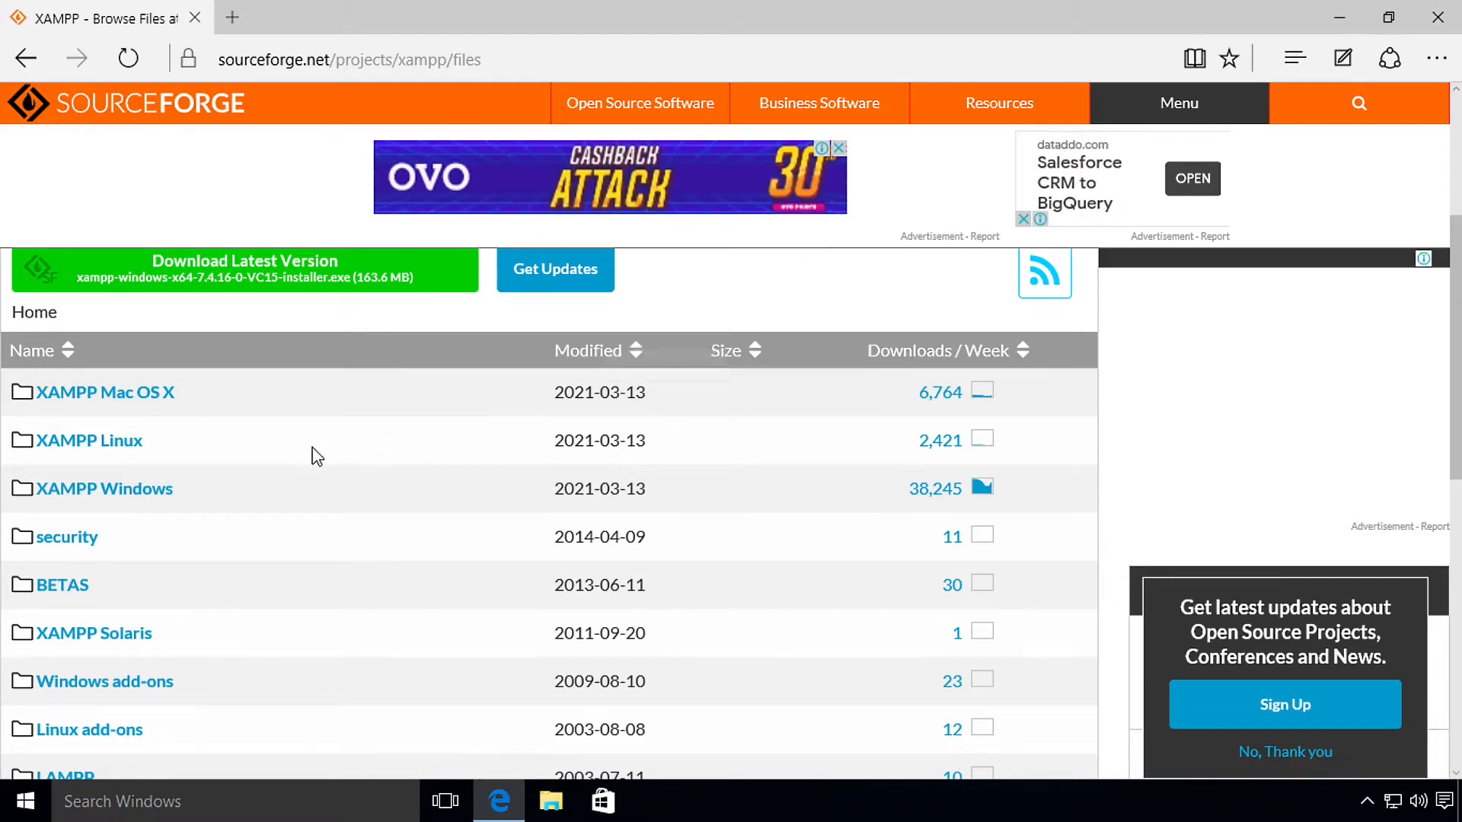
click(149, 501)
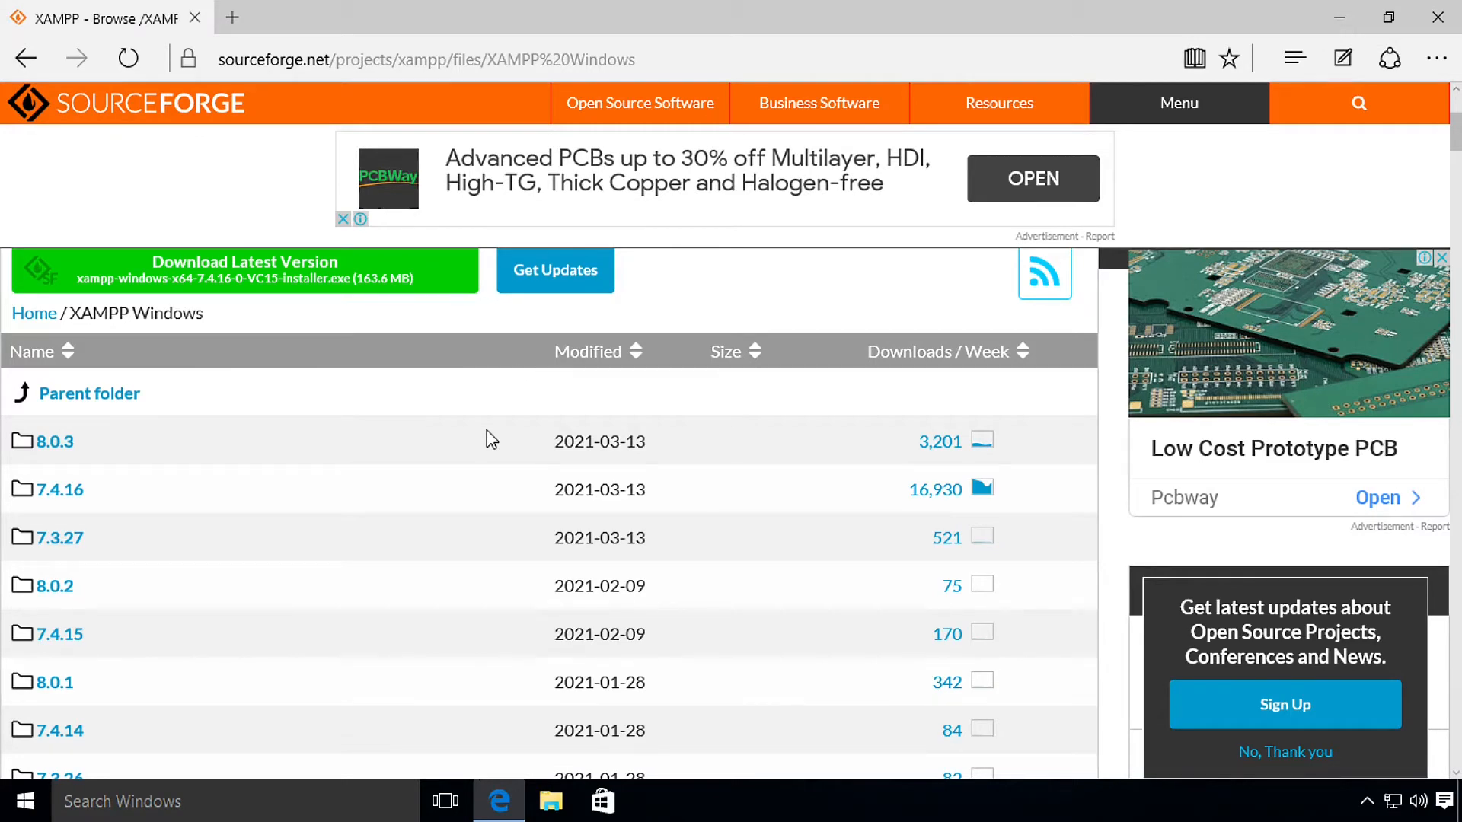
scroll(487, 431, down, 20)
scroll(538, 496, up, 10)
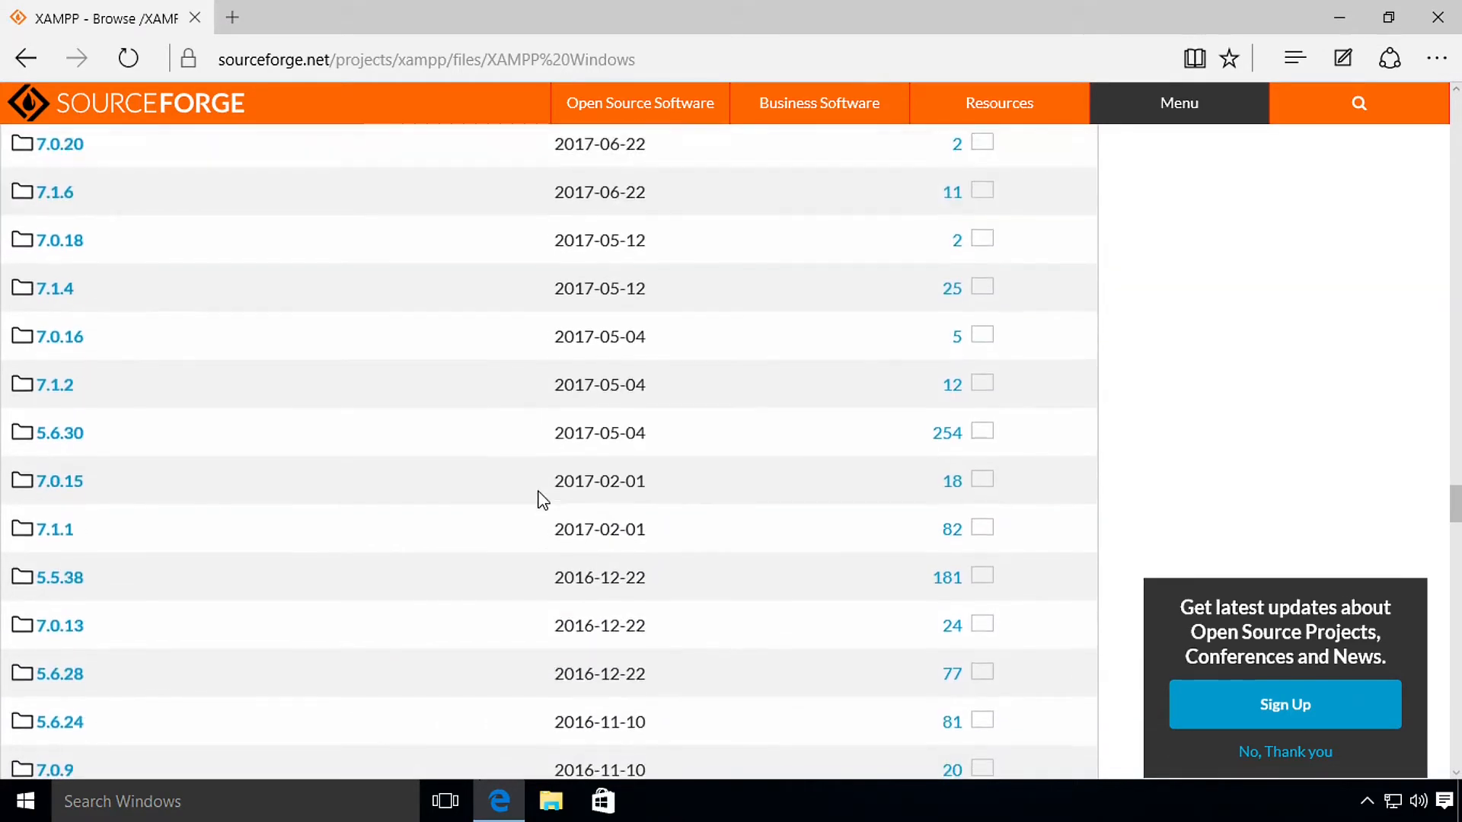
scroll(538, 495, up, 10)
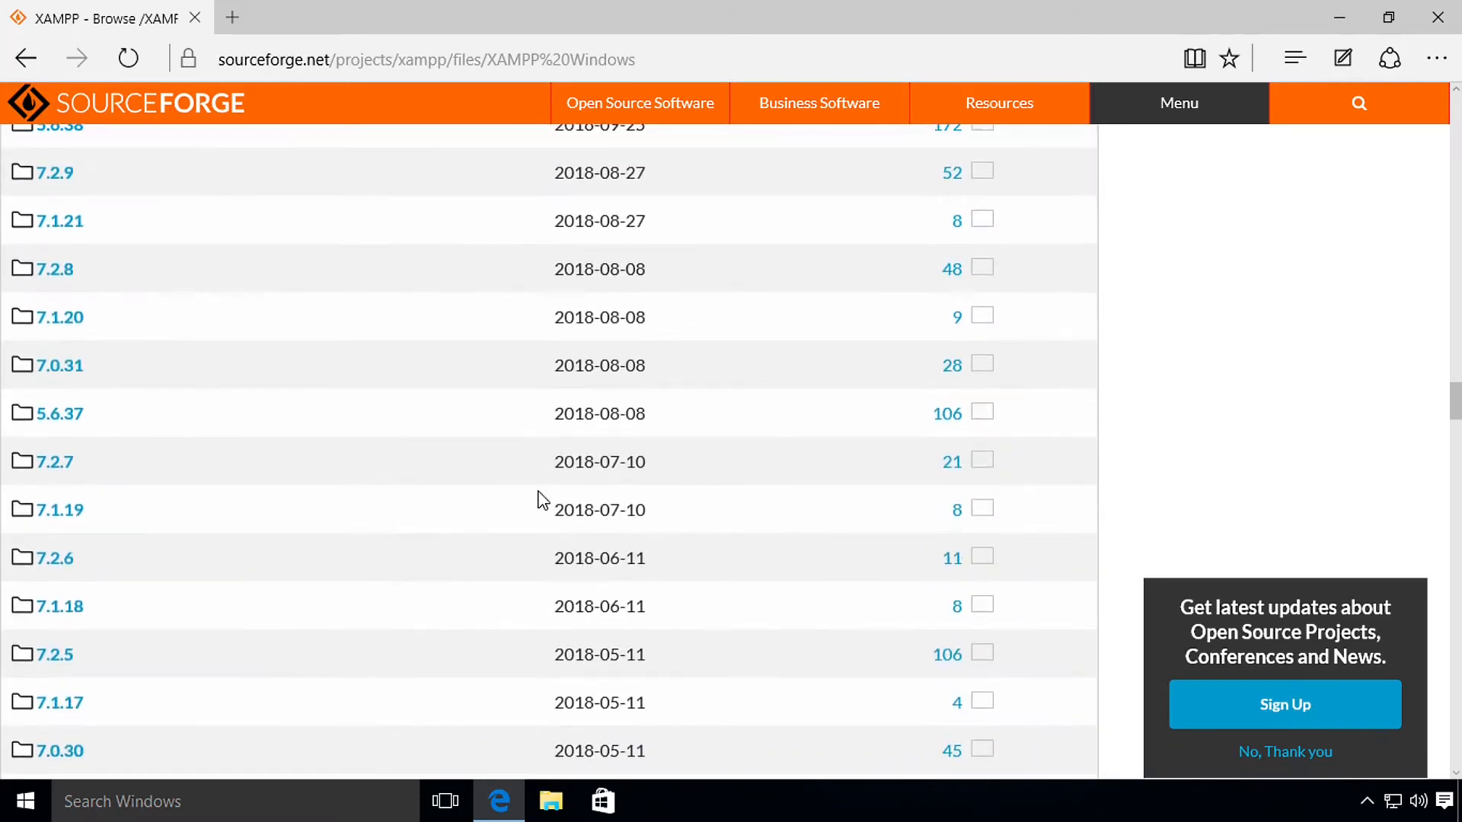
scroll(542, 499, up, 8)
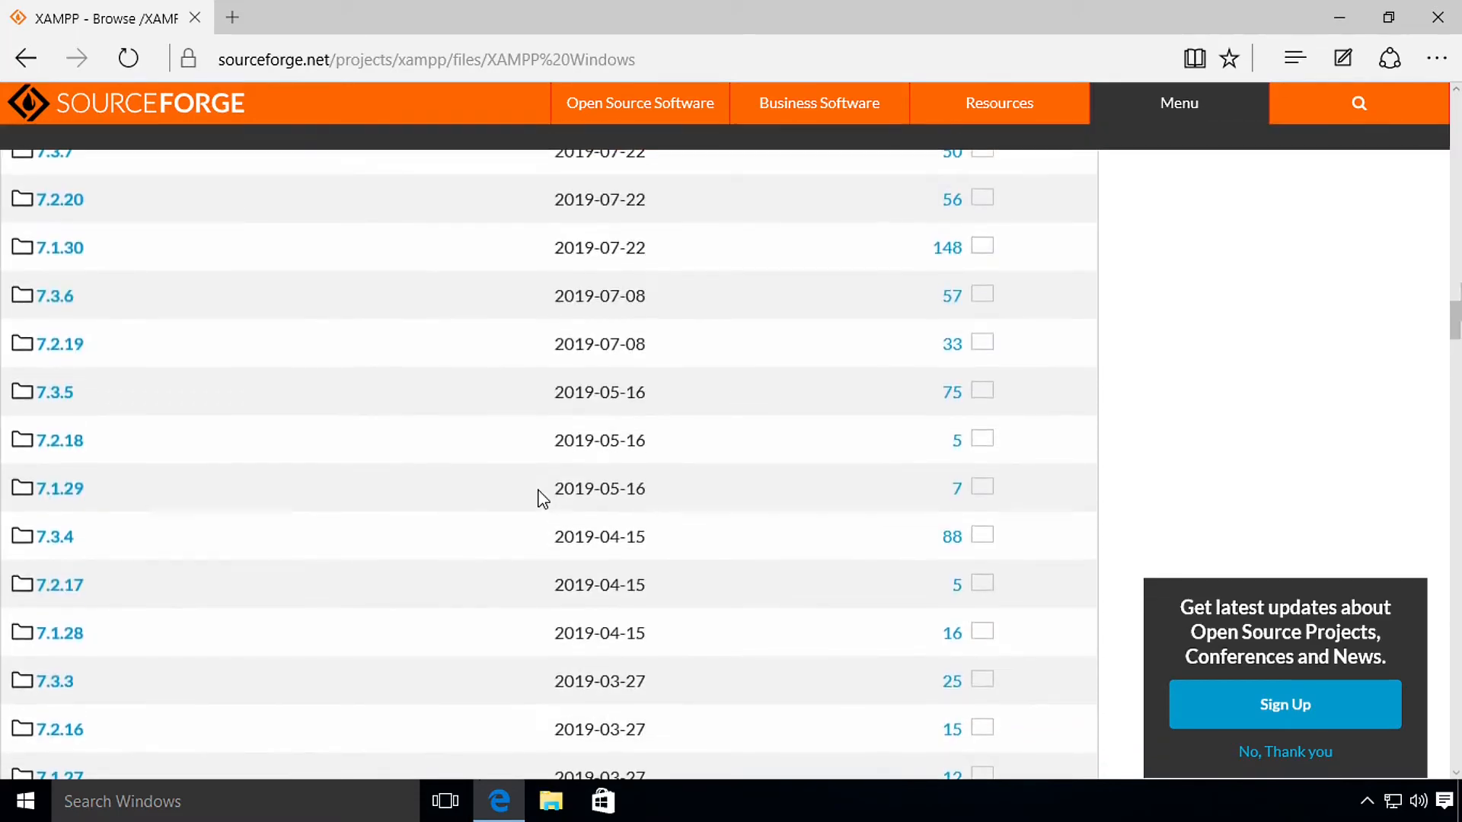
scroll(543, 499, up, 10)
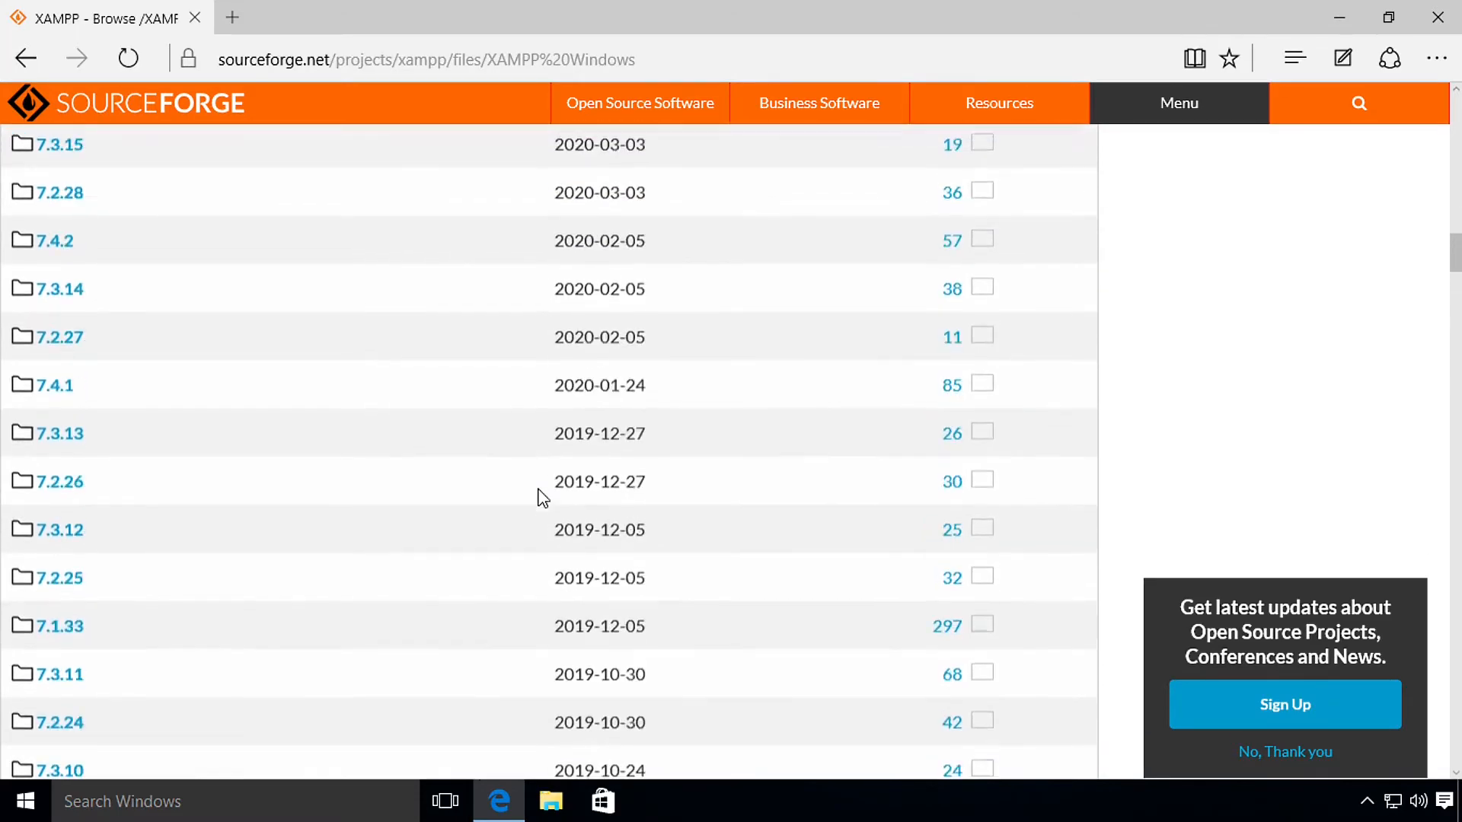
scroll(542, 499, up, 10)
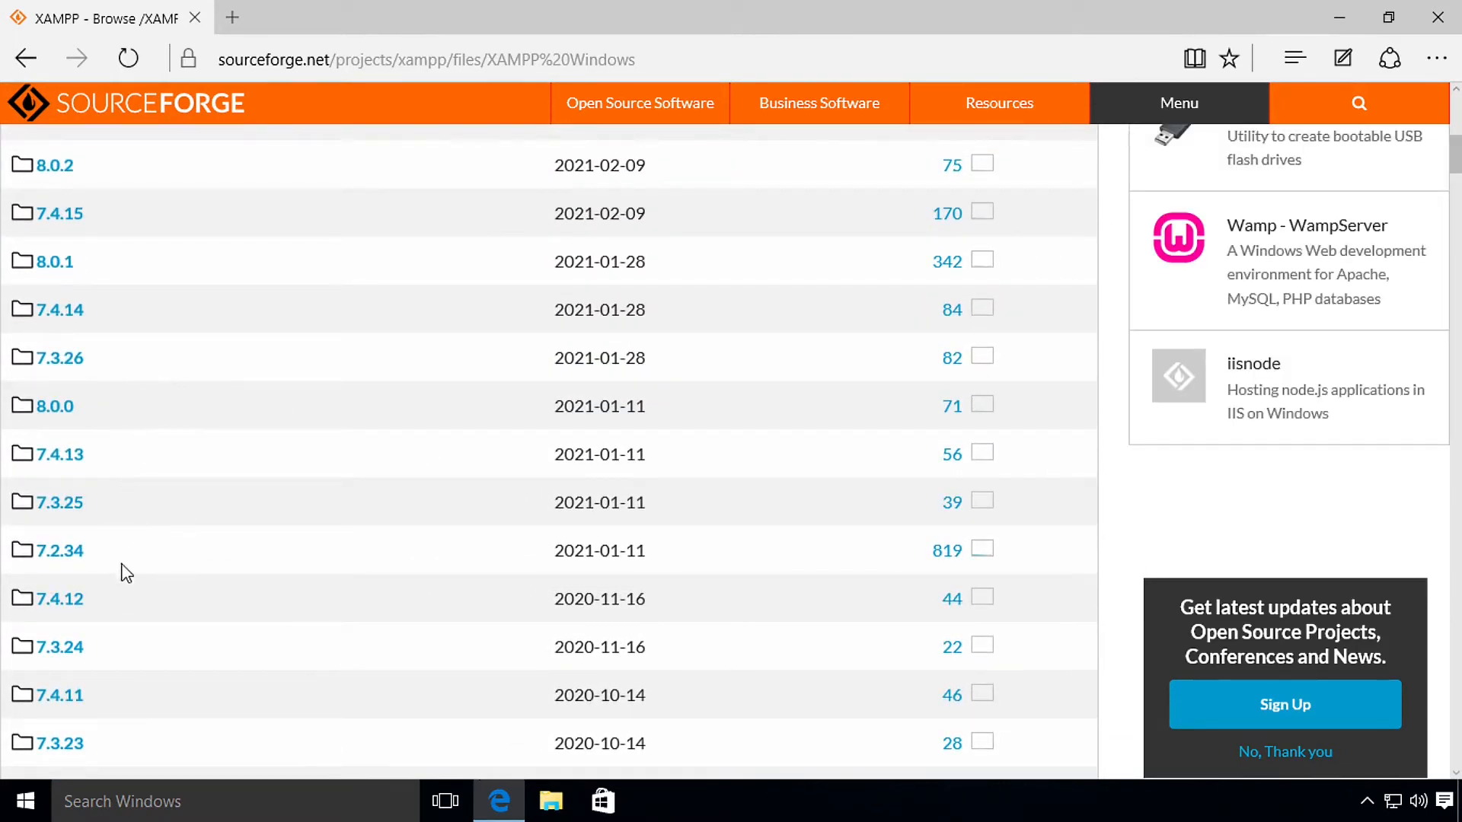
Step: Open the 7.2.34 release folder and look through its 12 portable and installer files
click(80, 554)
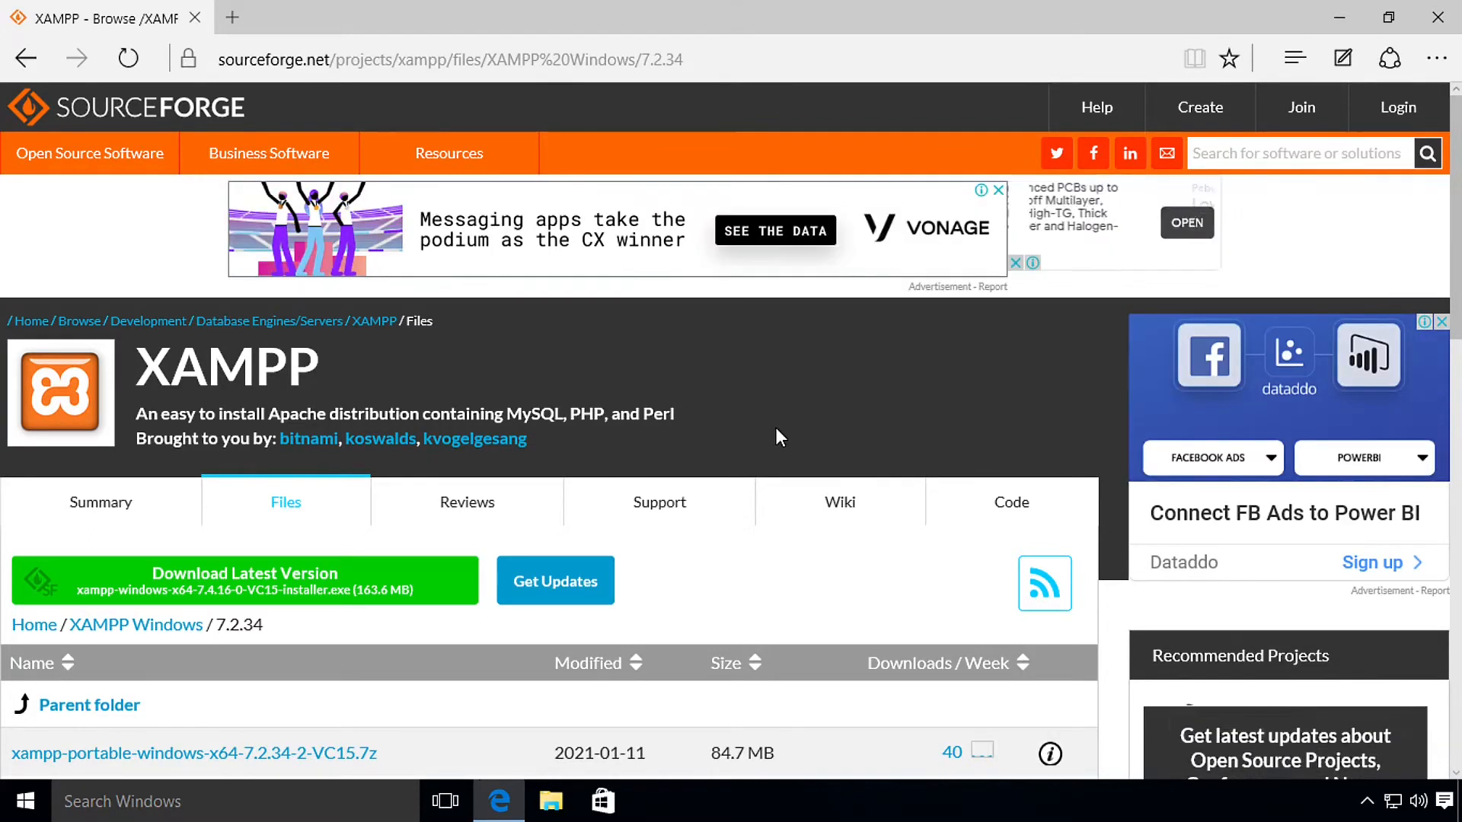
scroll(777, 430, down, 5)
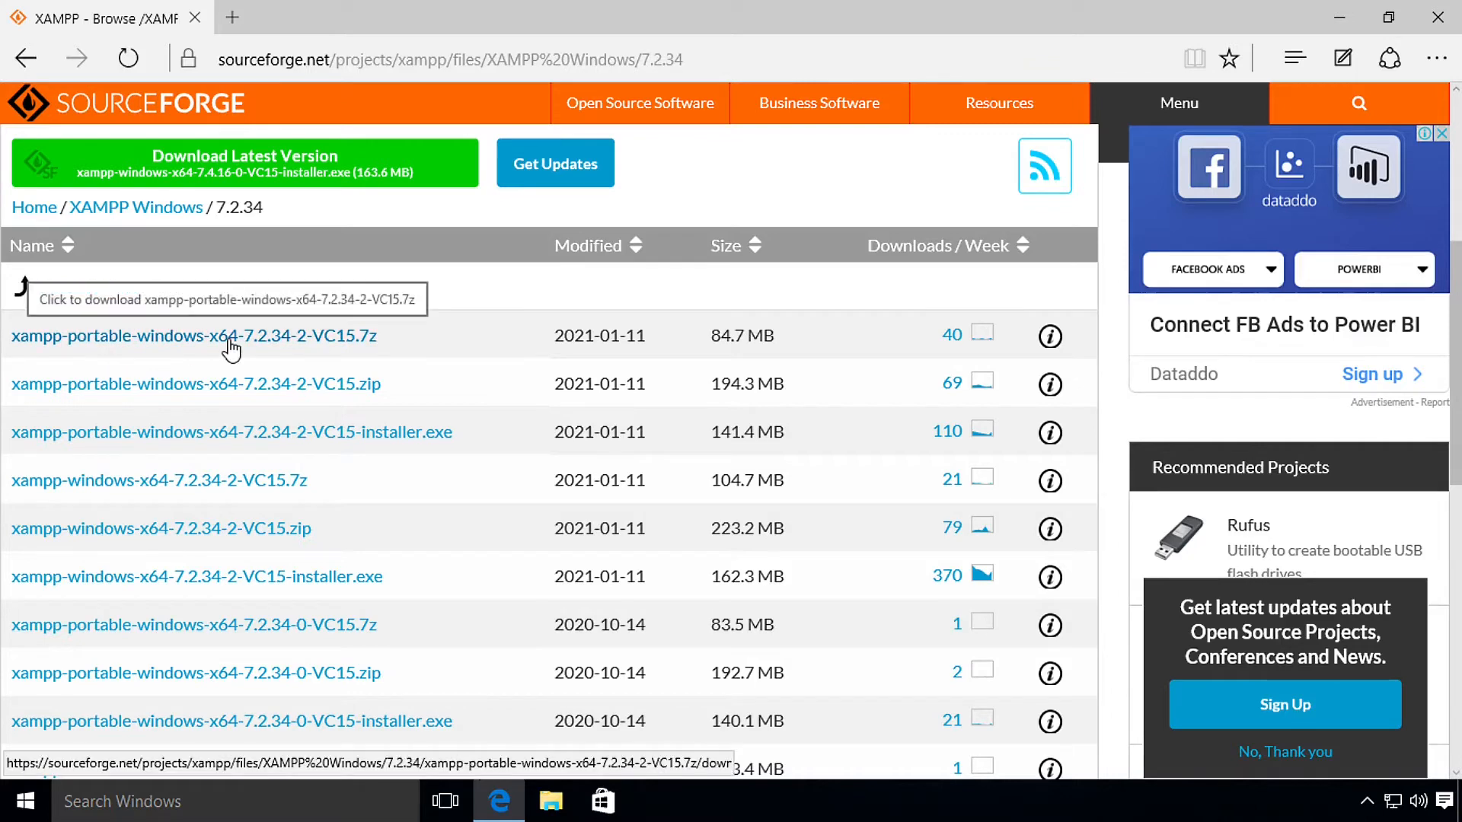
scroll(231, 350, down, 3)
scroll(424, 467, up, 3)
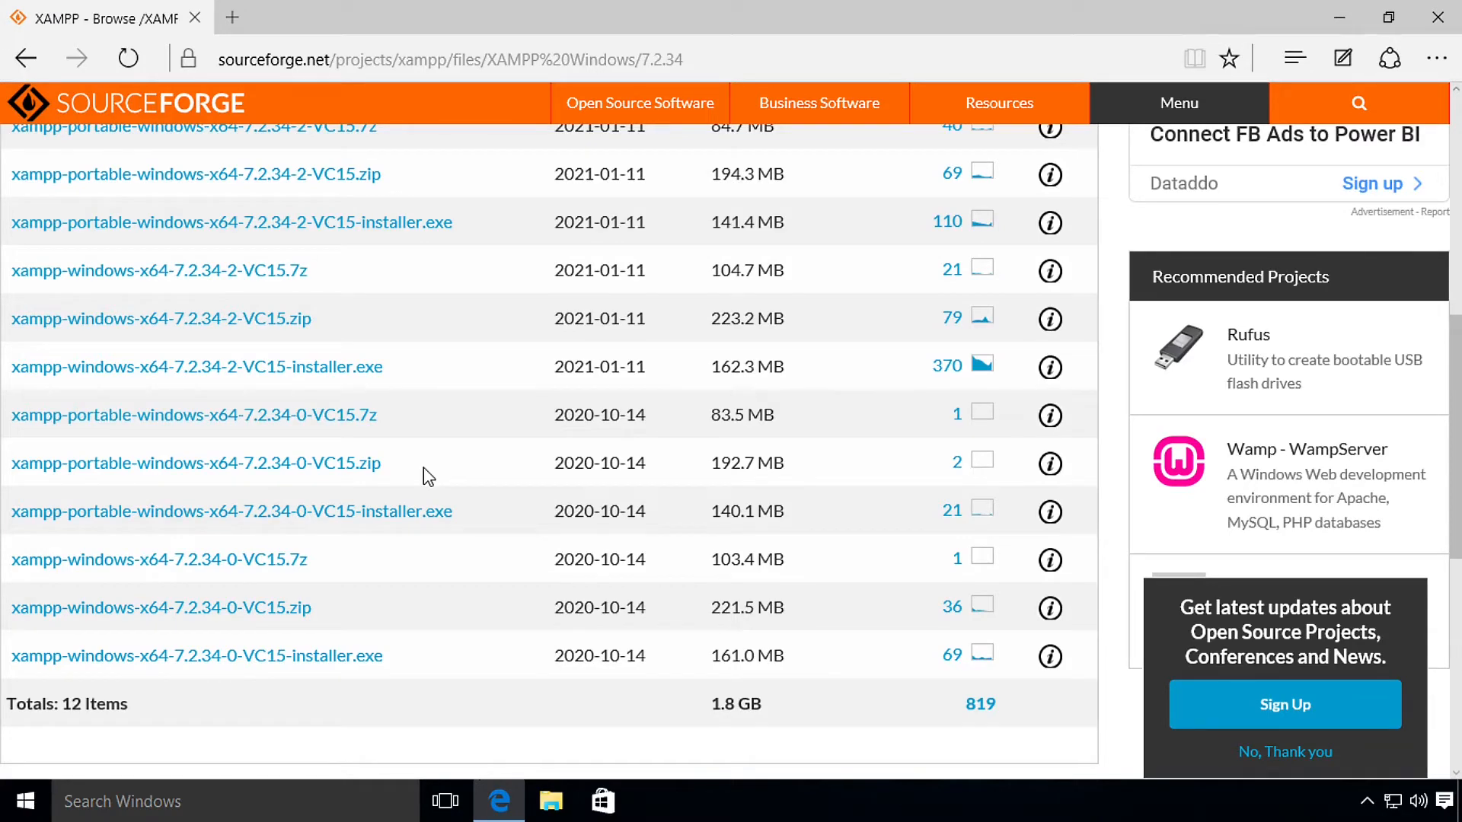
scroll(423, 468, up, 2)
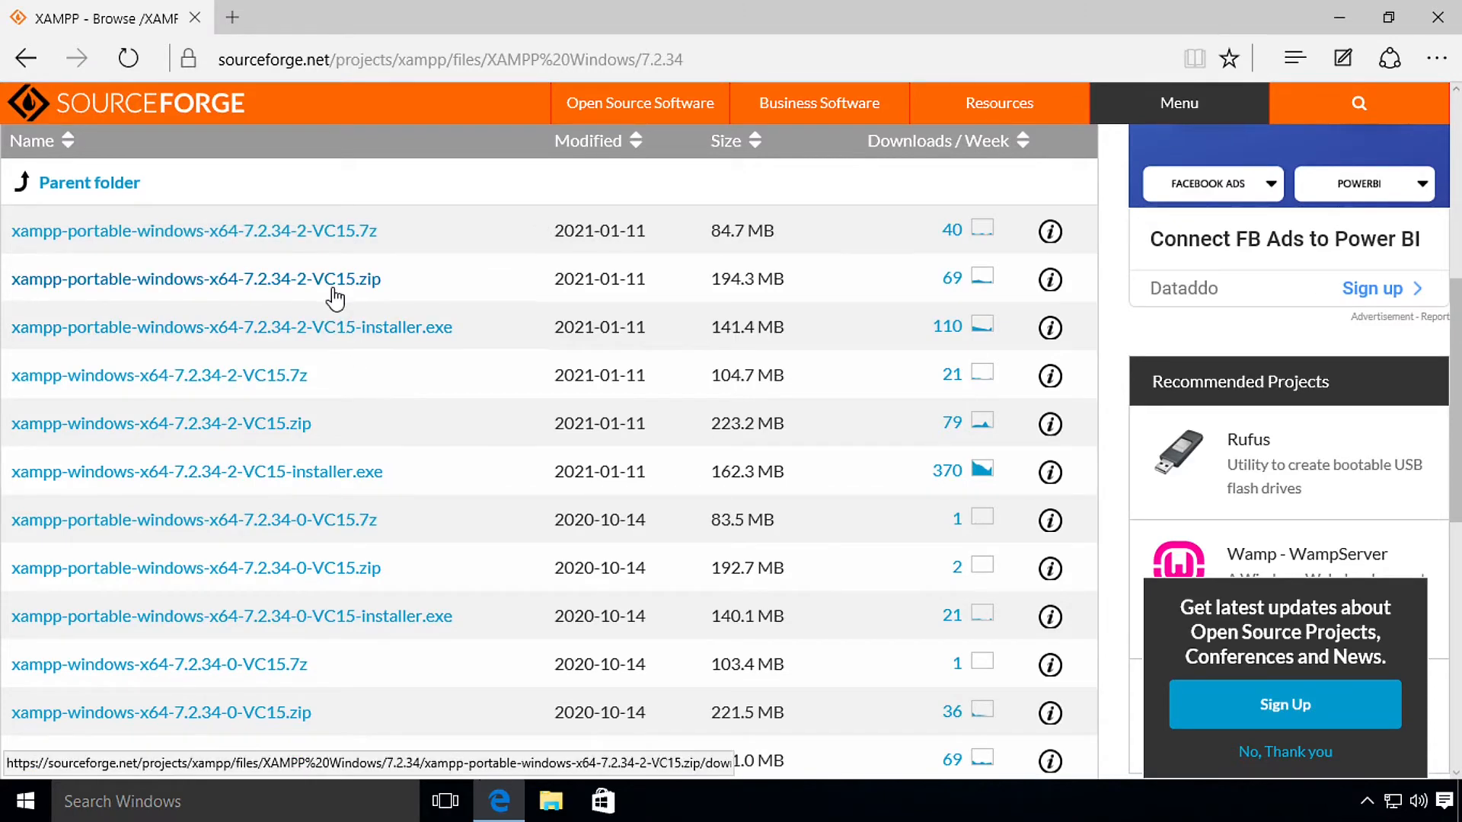
Step: Open Downloads in File Explorer, select the XAMPP ZIP, then start a new Edge tab
click(550, 801)
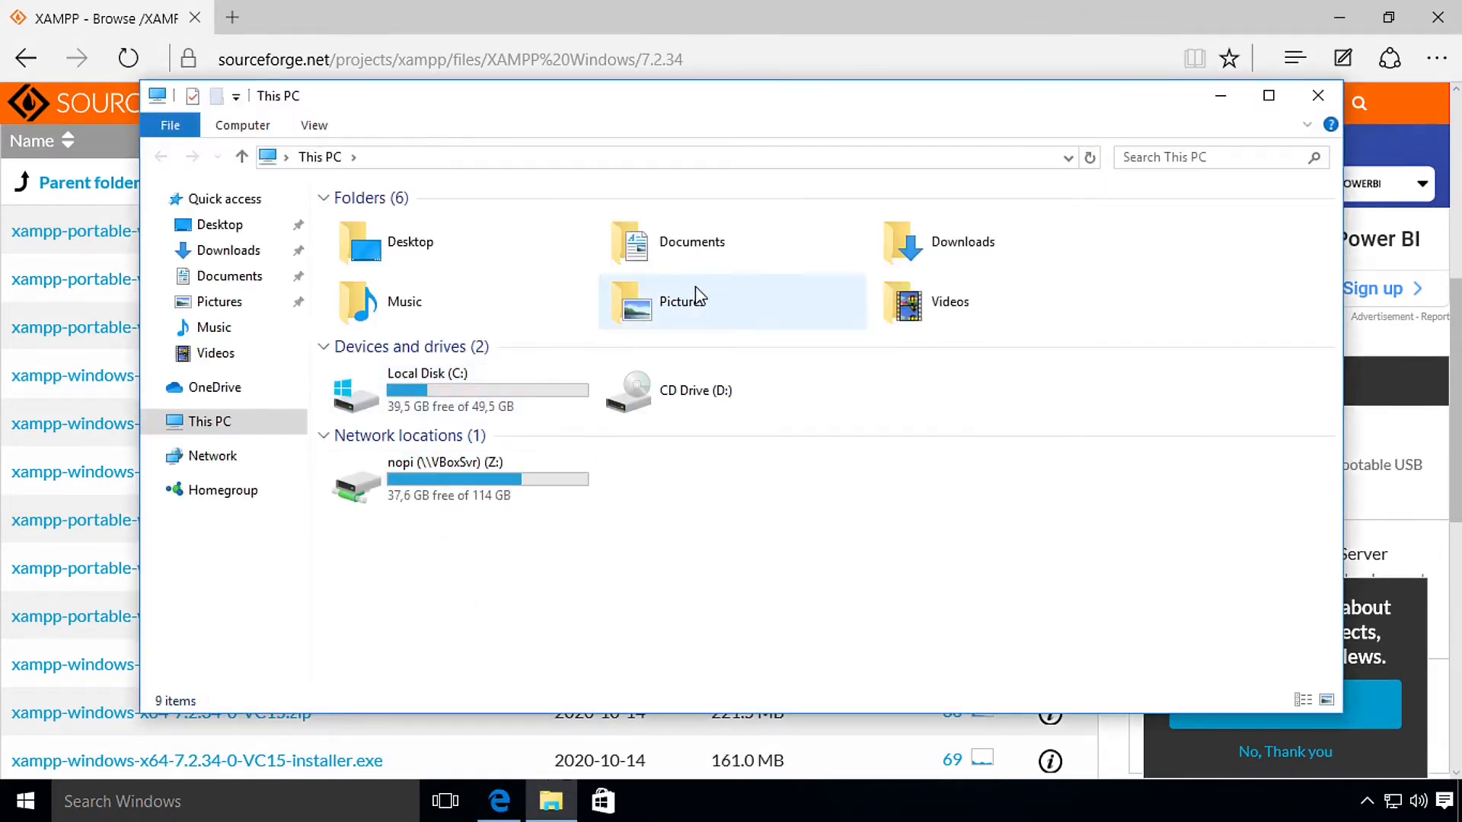
double_click(958, 266)
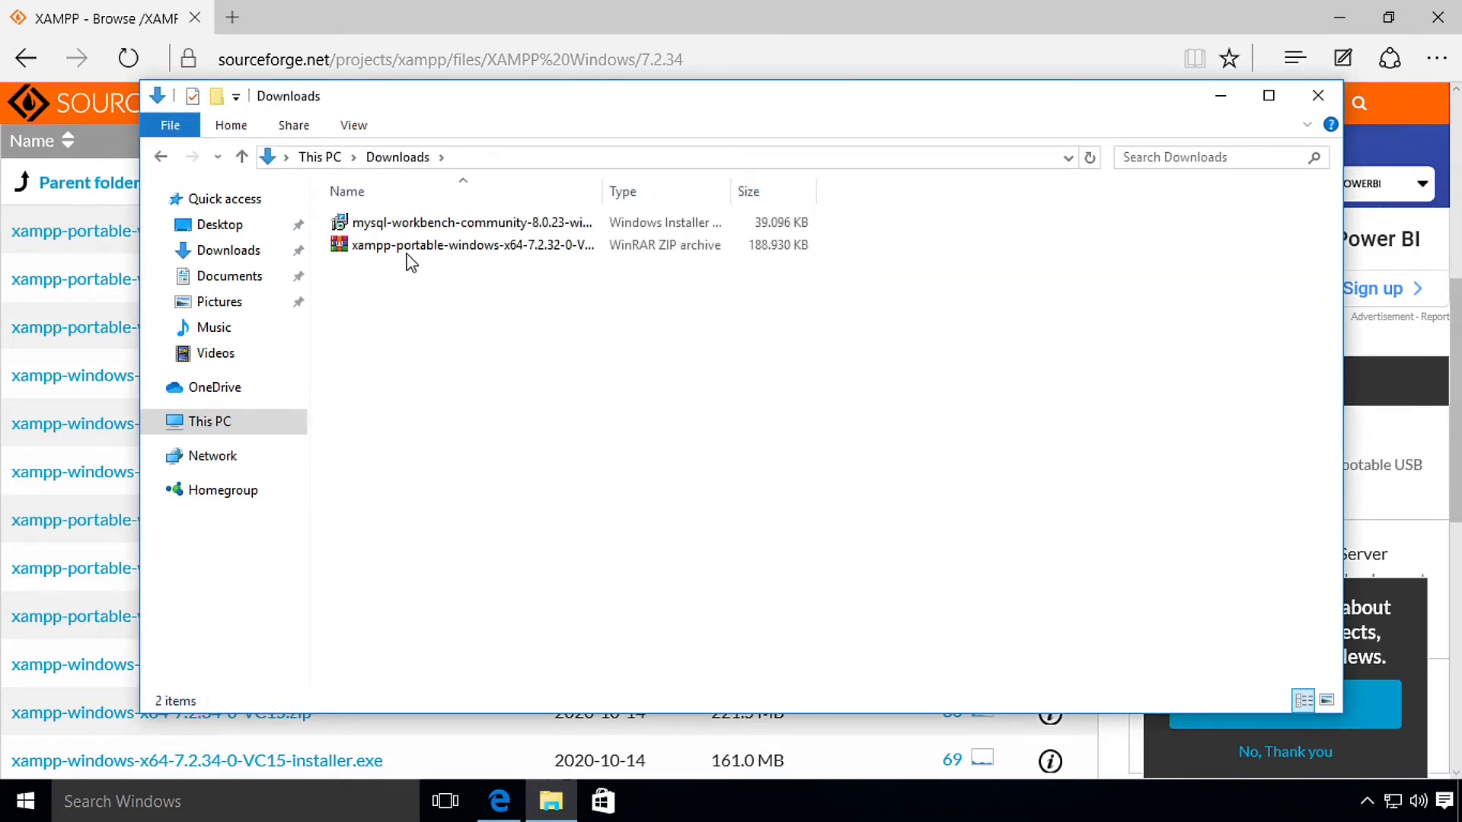
click(405, 253)
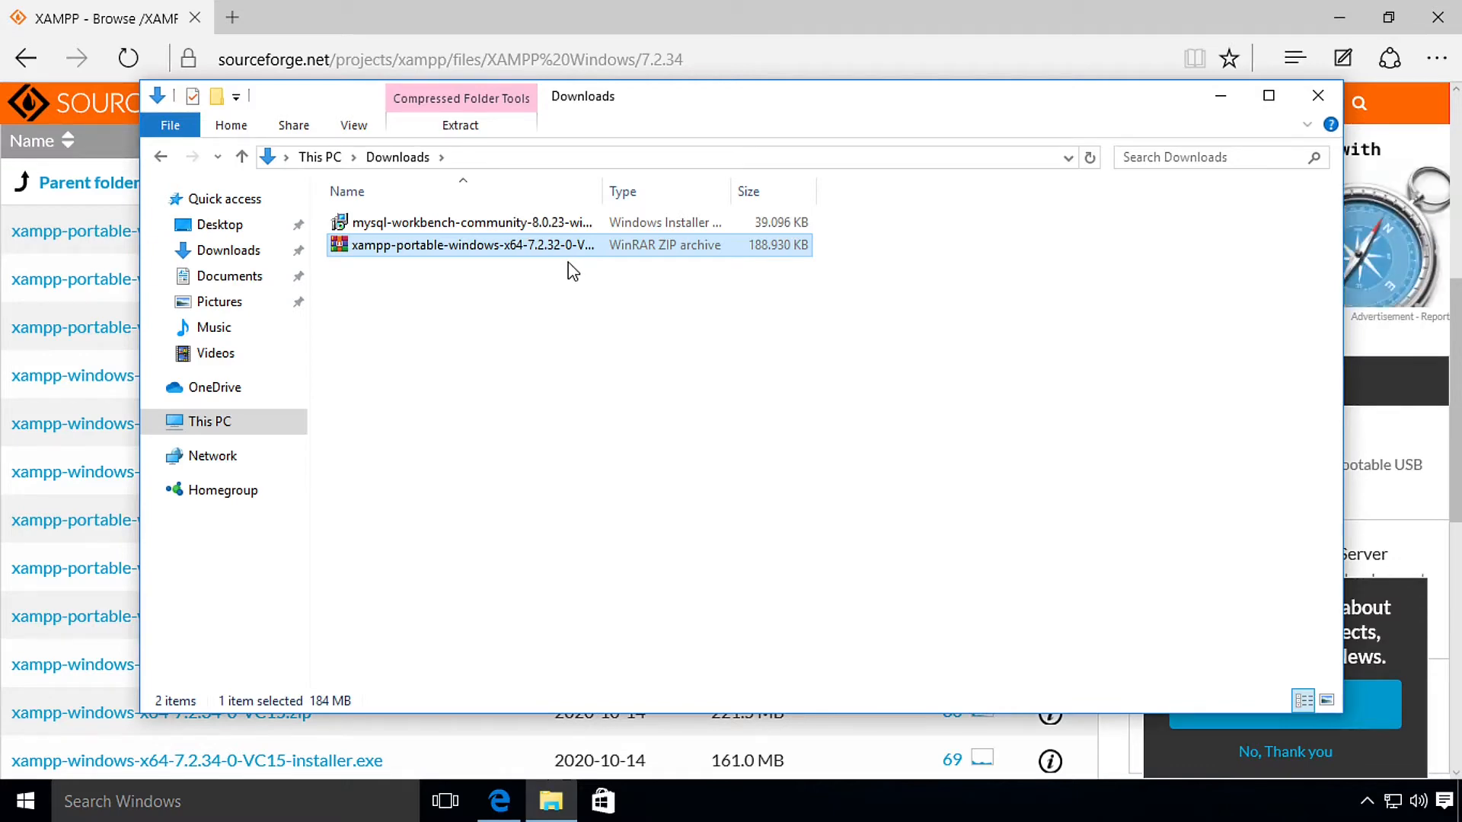
click(230, 29)
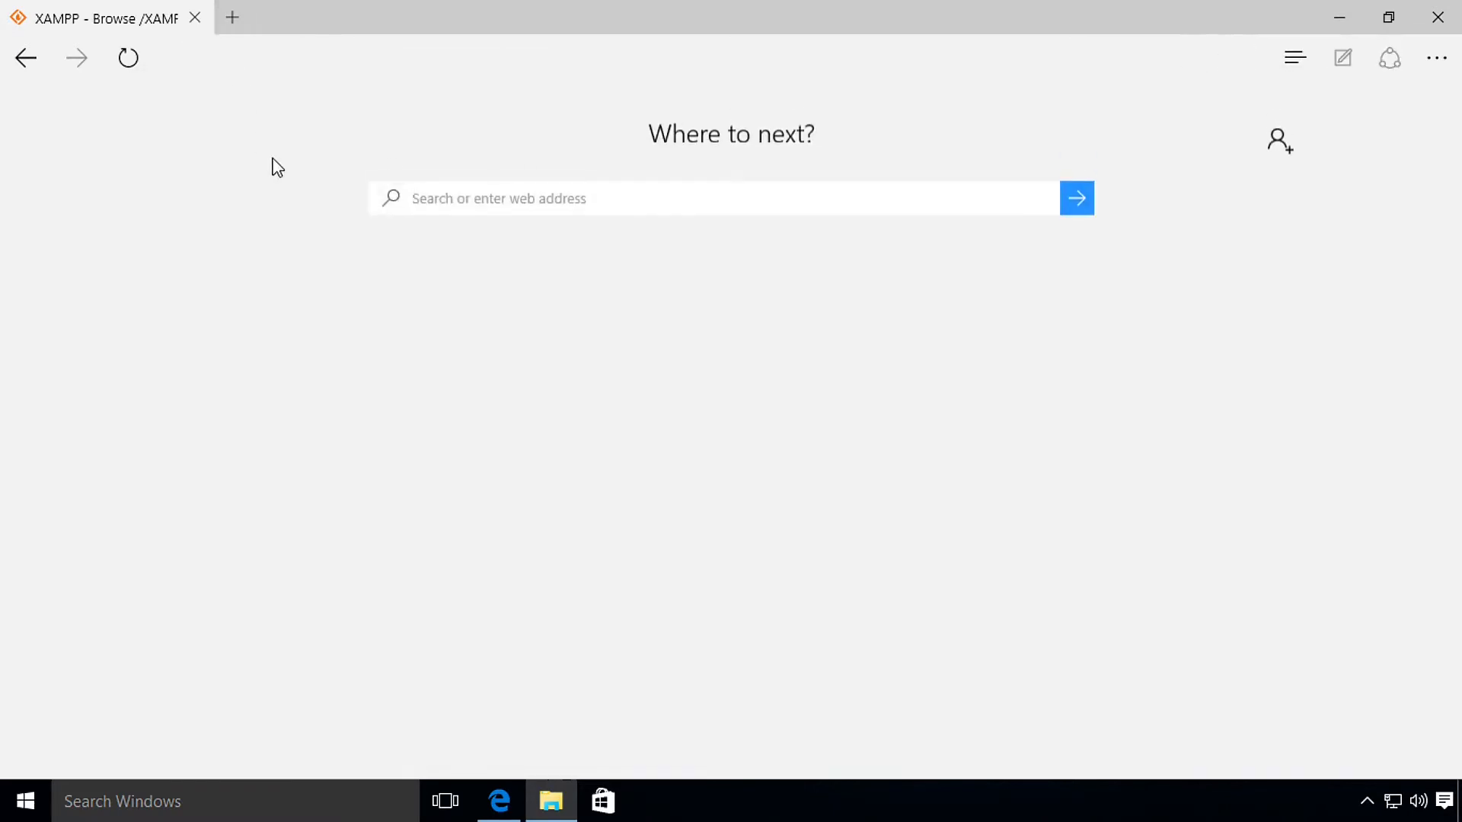
Step: Search for MySQL Workbench and open its product page at mysql.com/products/workbench
text(mysql)
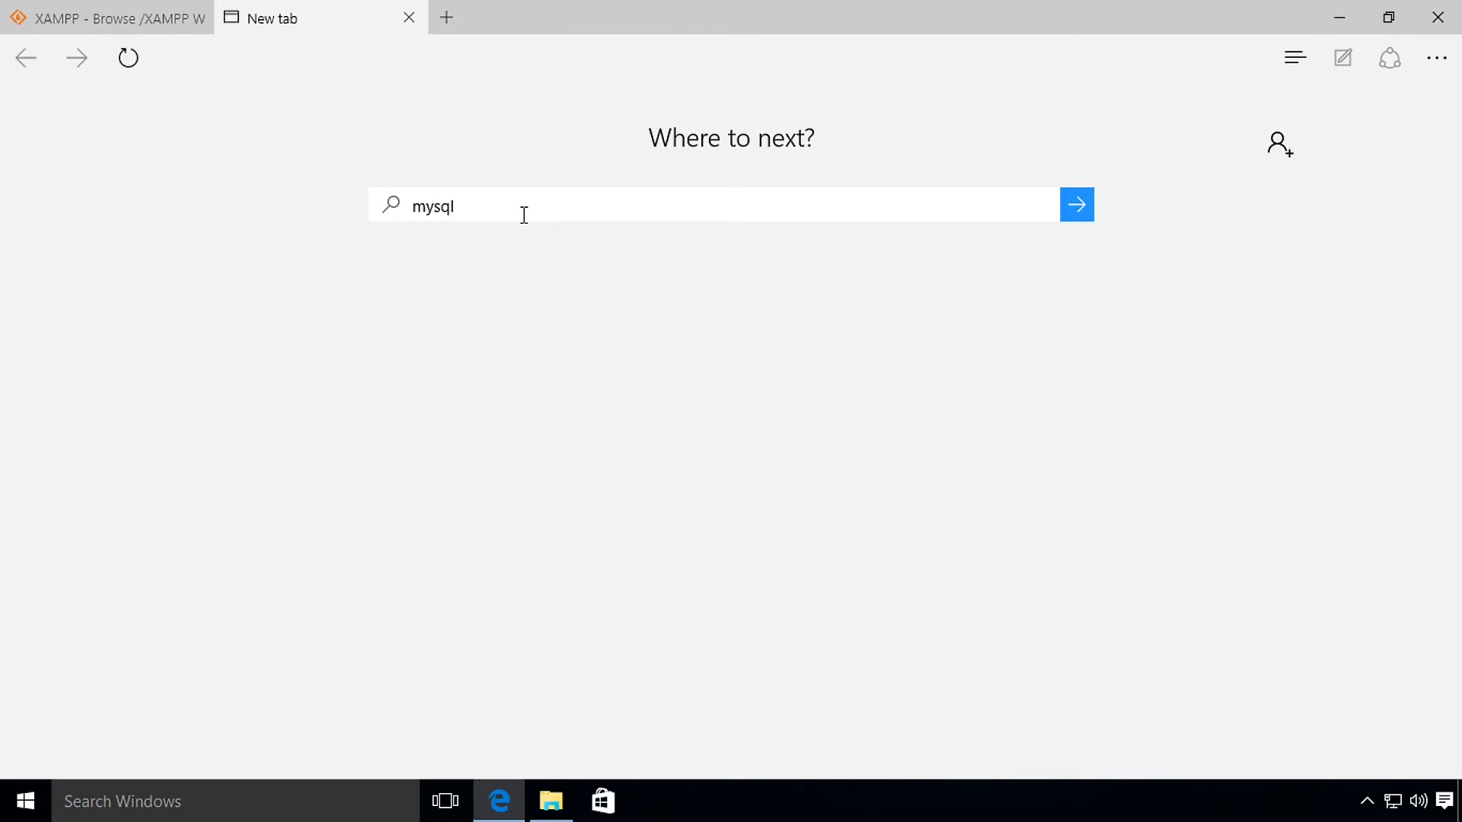
text( wor)
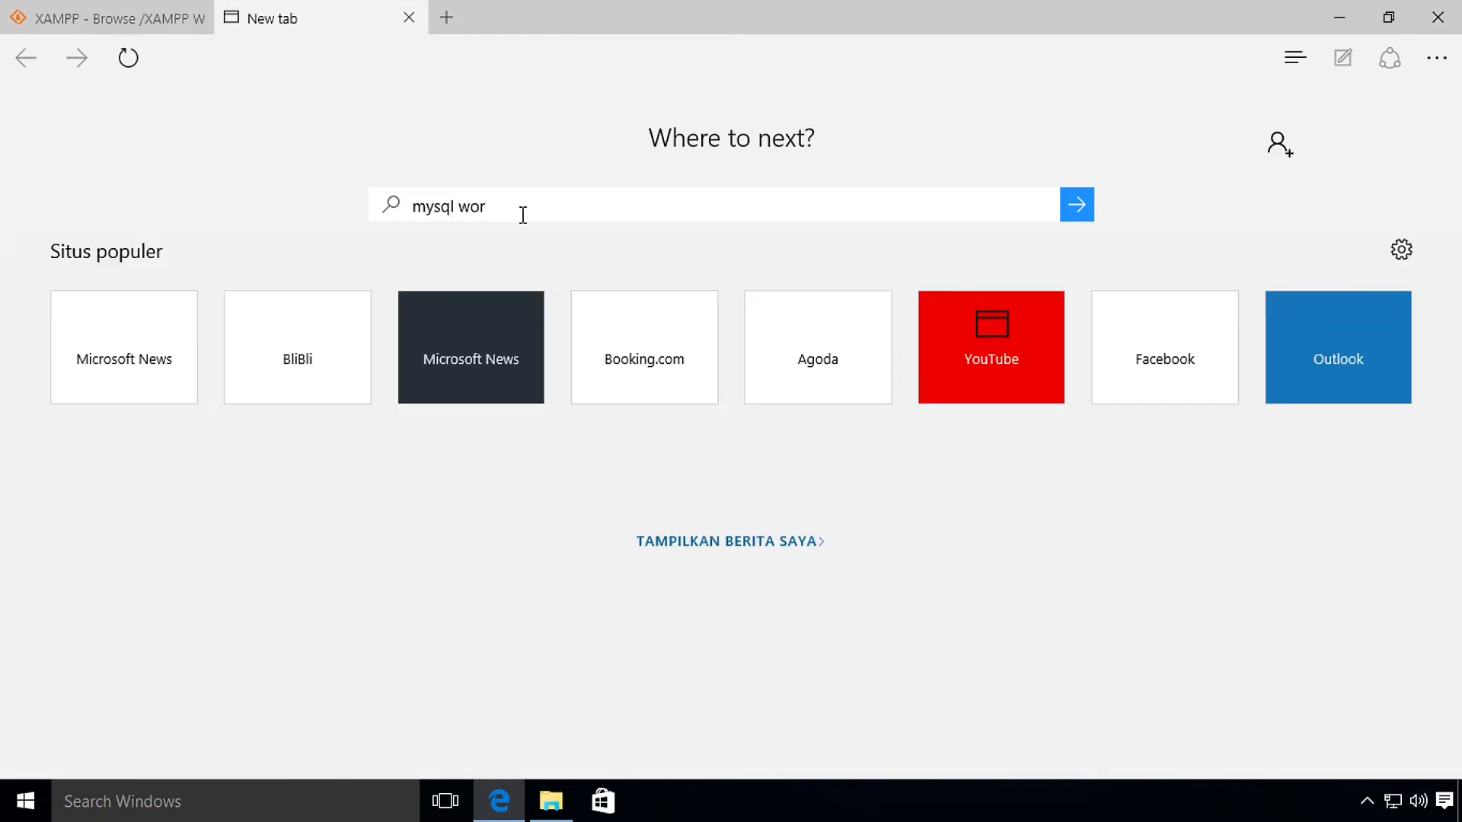
text(kben)
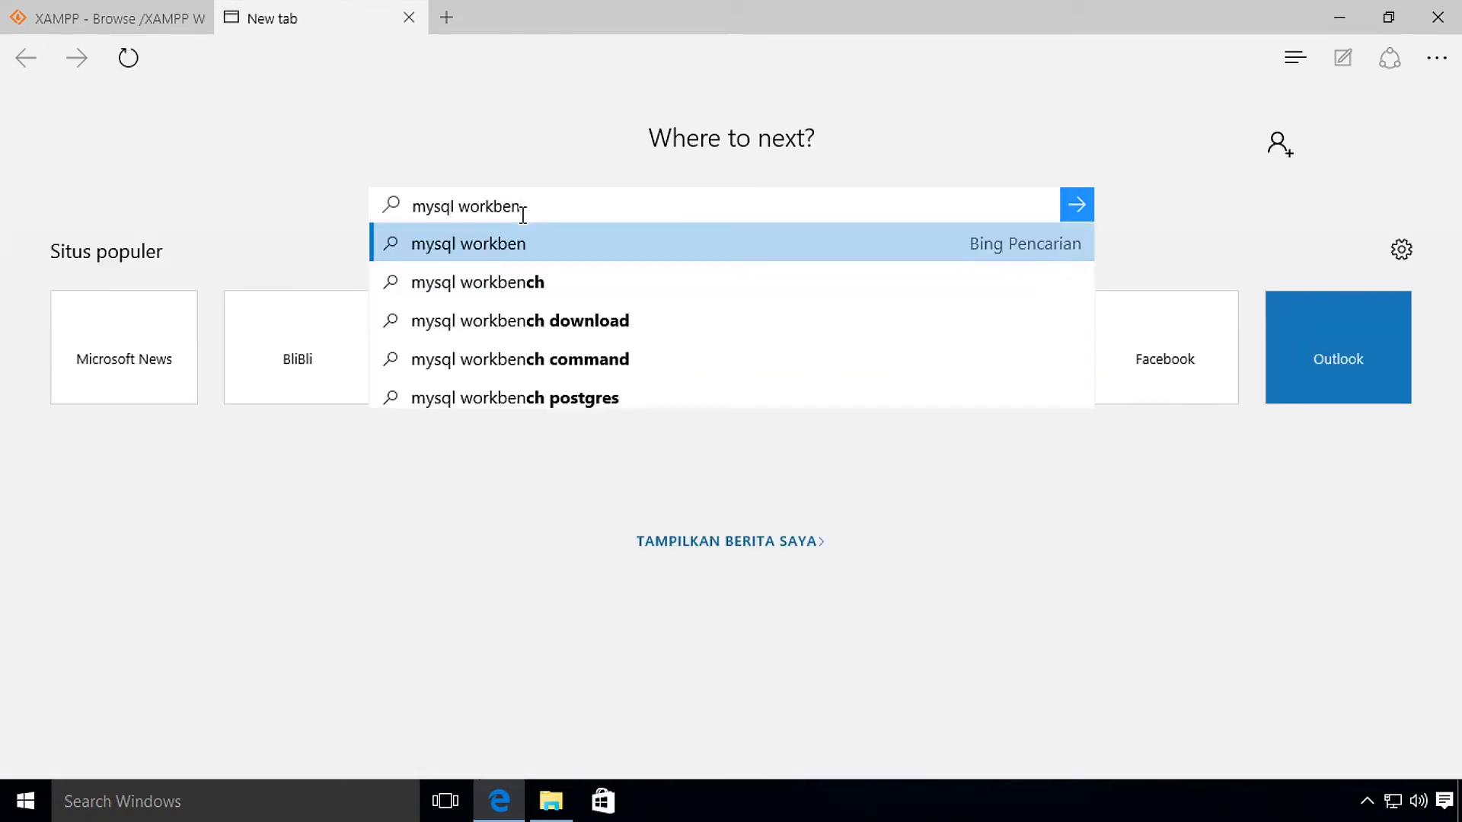
text(h)
key(Return)
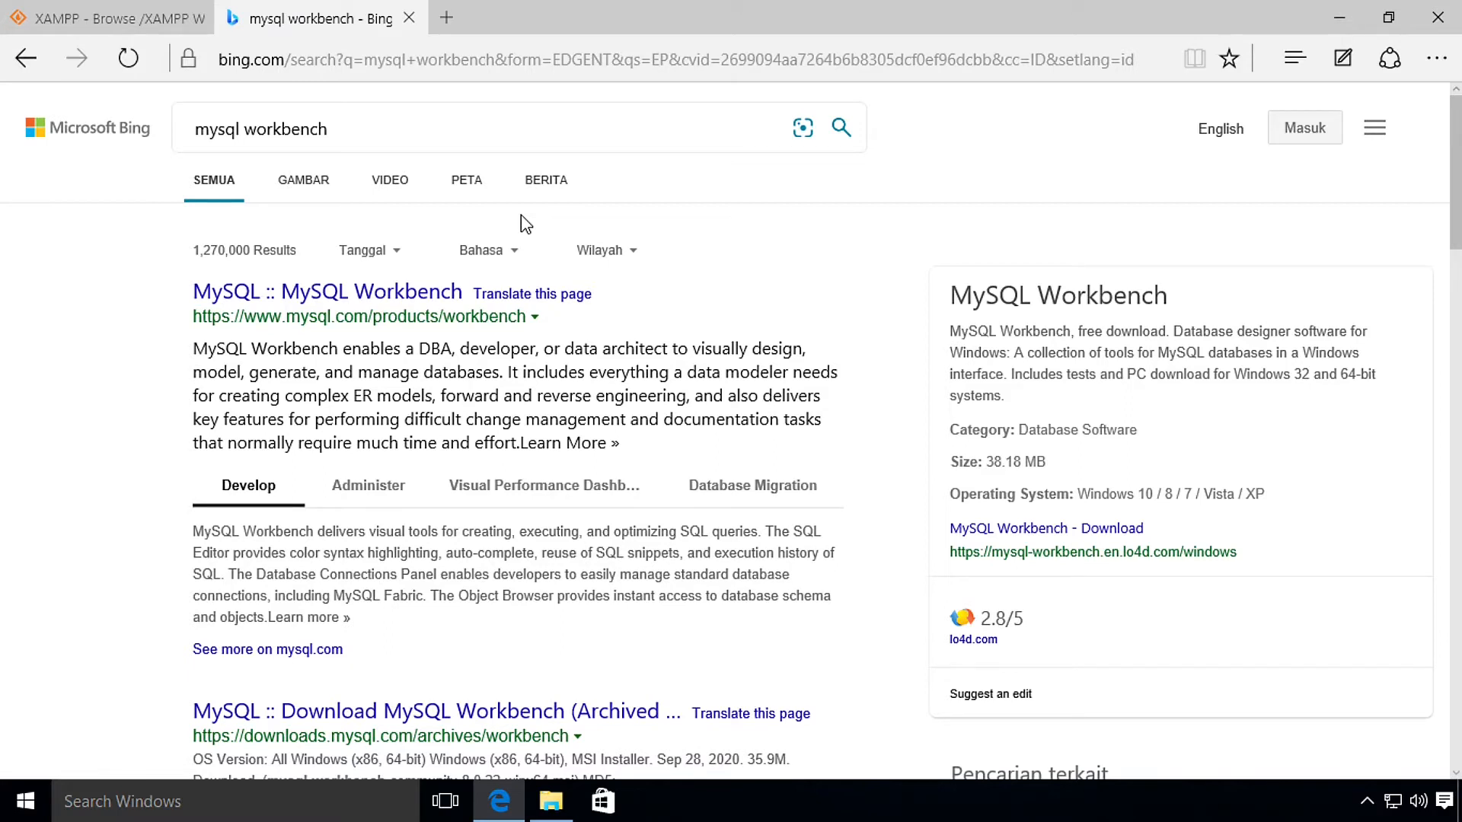
click(369, 286)
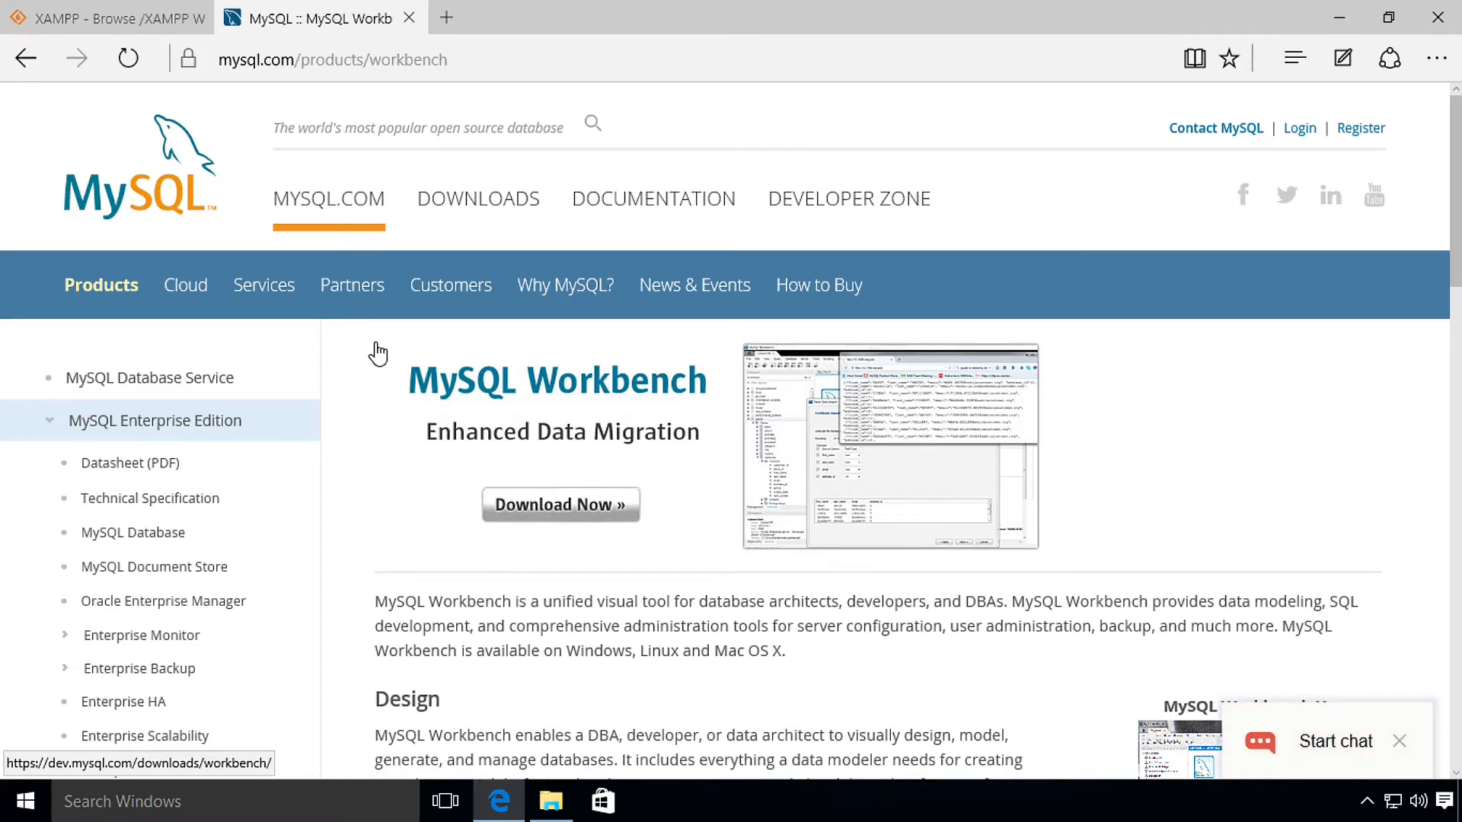
scroll(525, 423, down, 4)
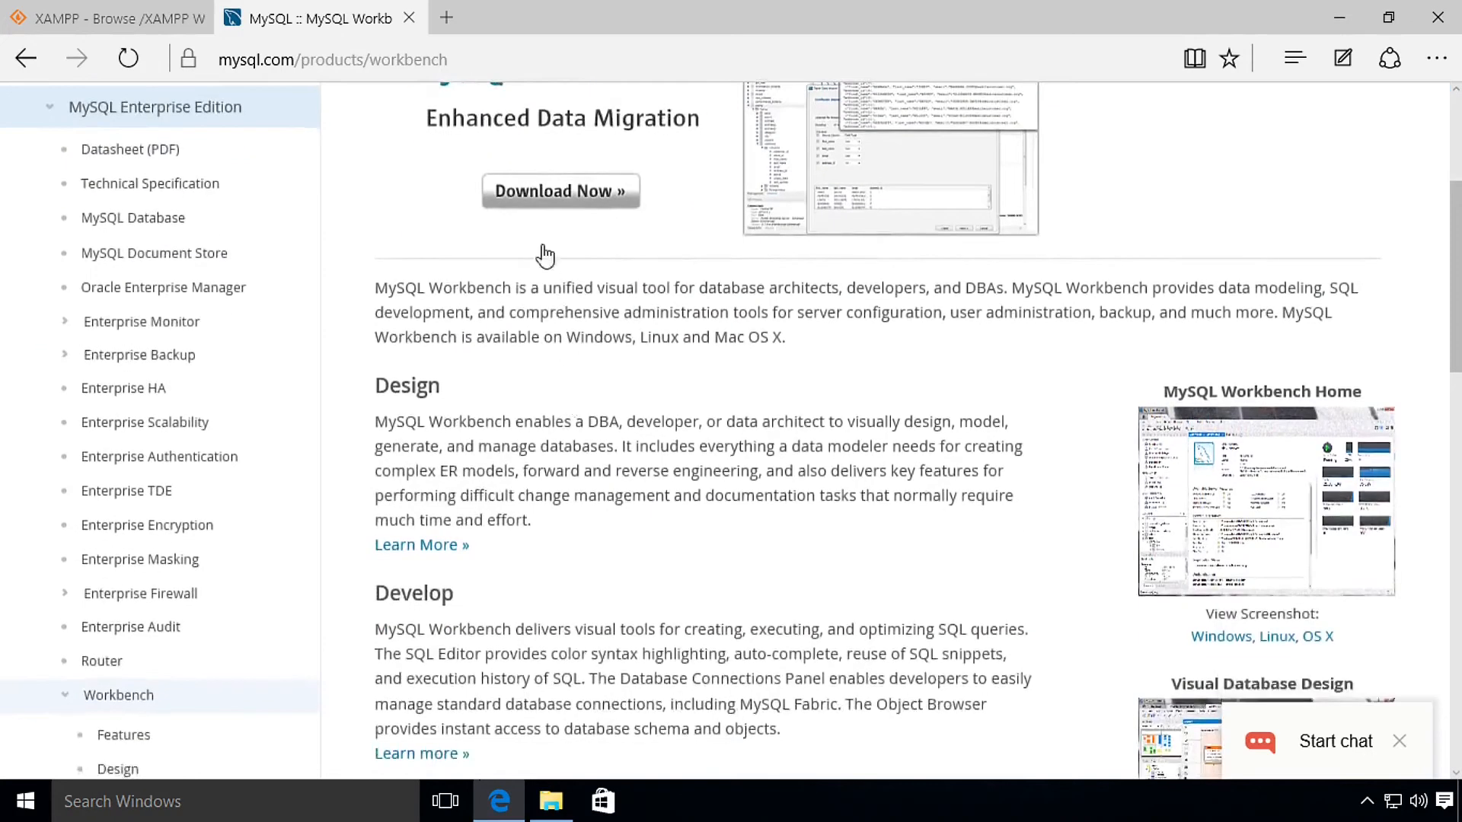
Step: Download the MySQL Workbench 8.0.23 Windows (x86, 64-bit) MSI Installer
click(548, 199)
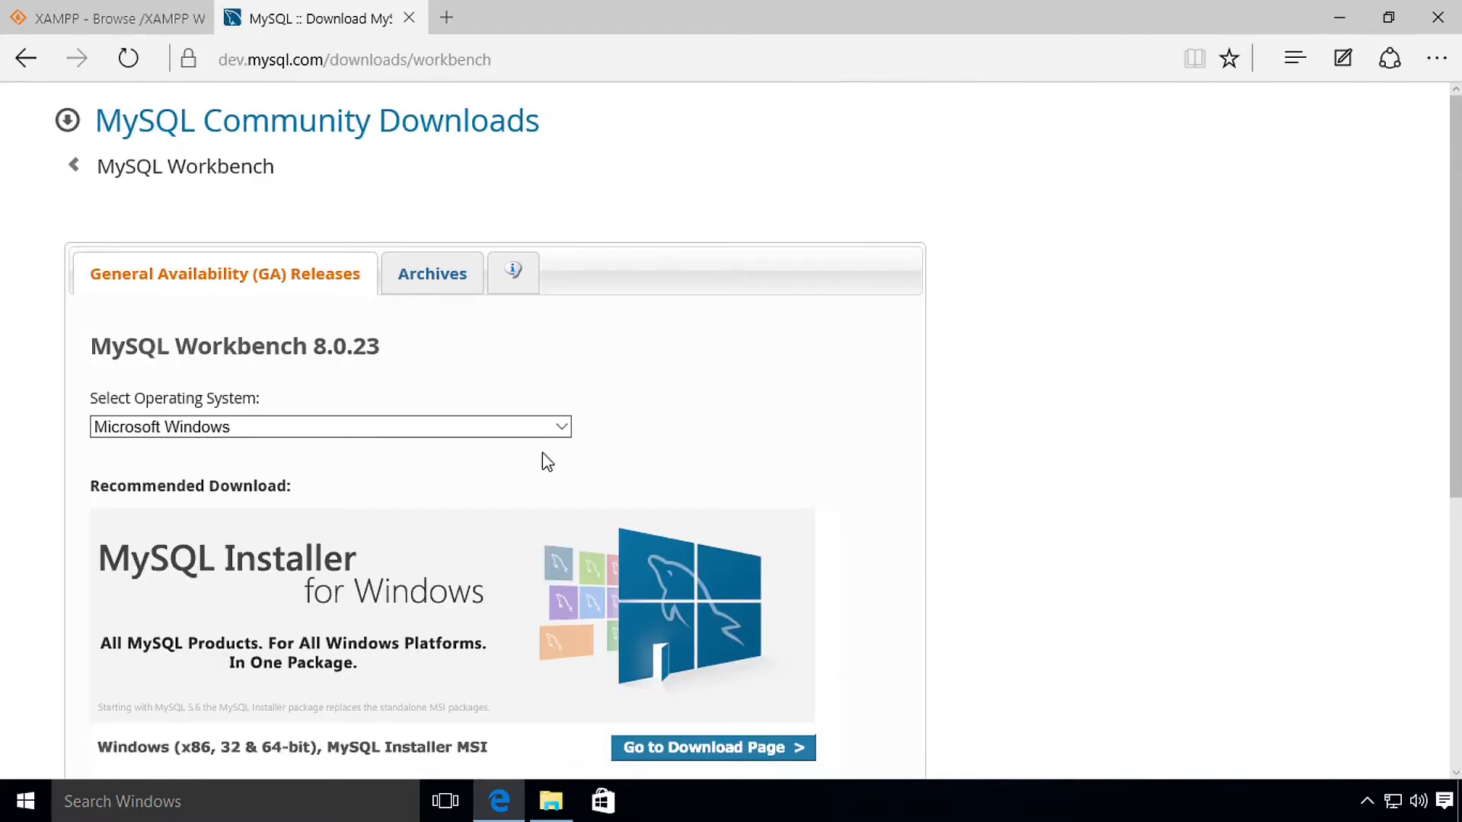
scroll(542, 452, down, 3)
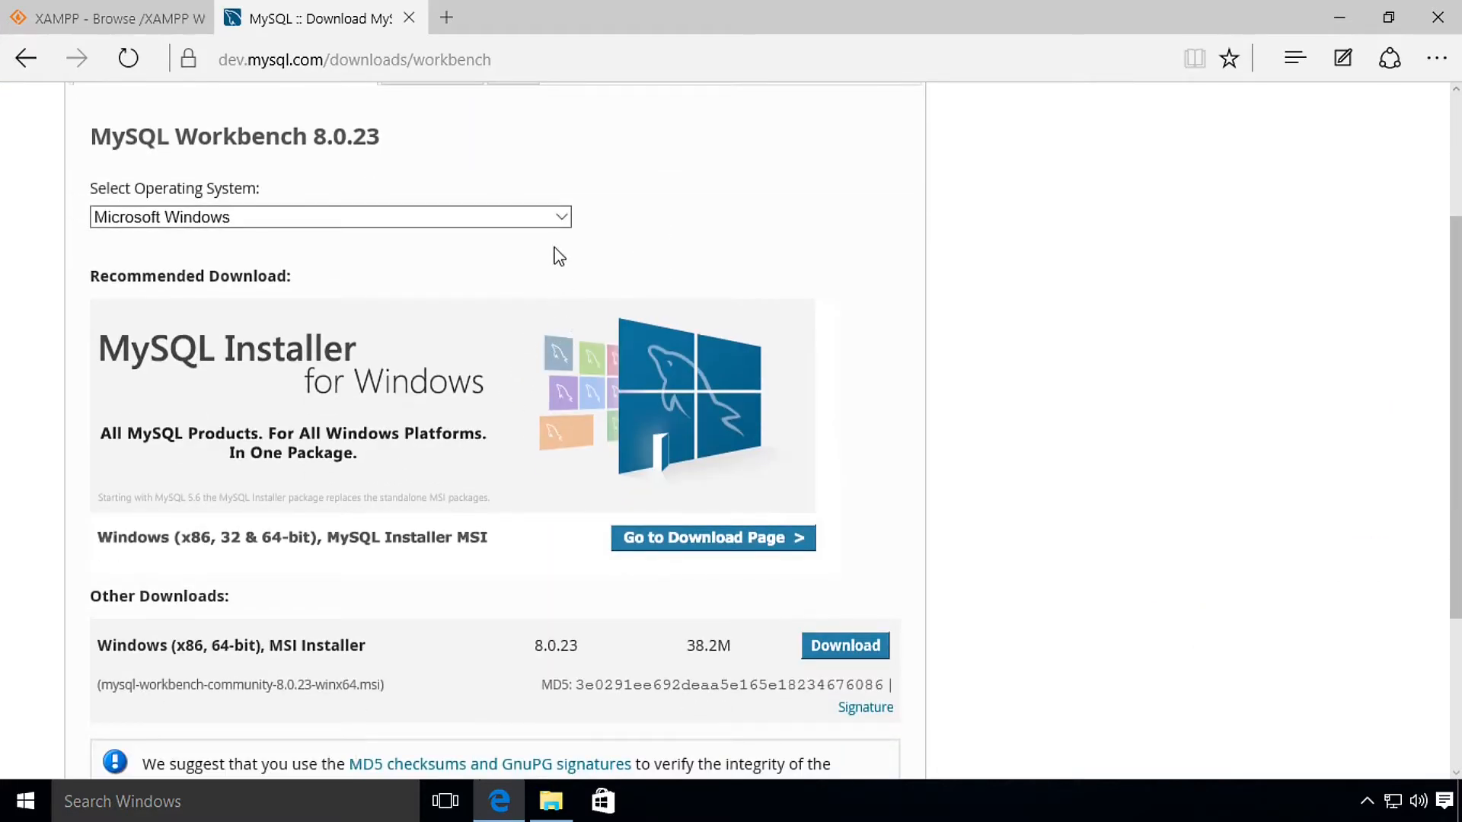
click(554, 220)
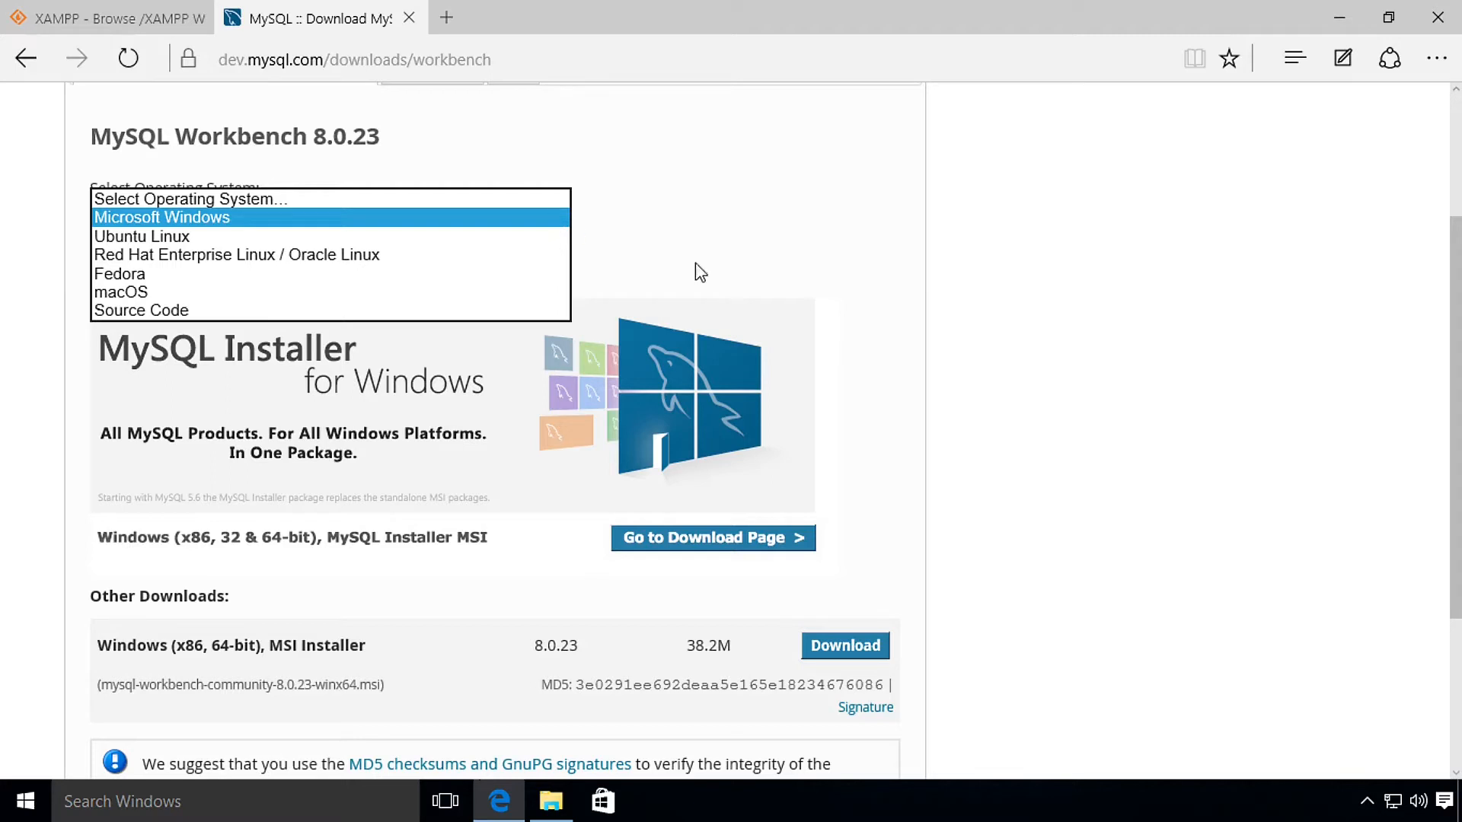
click(837, 289)
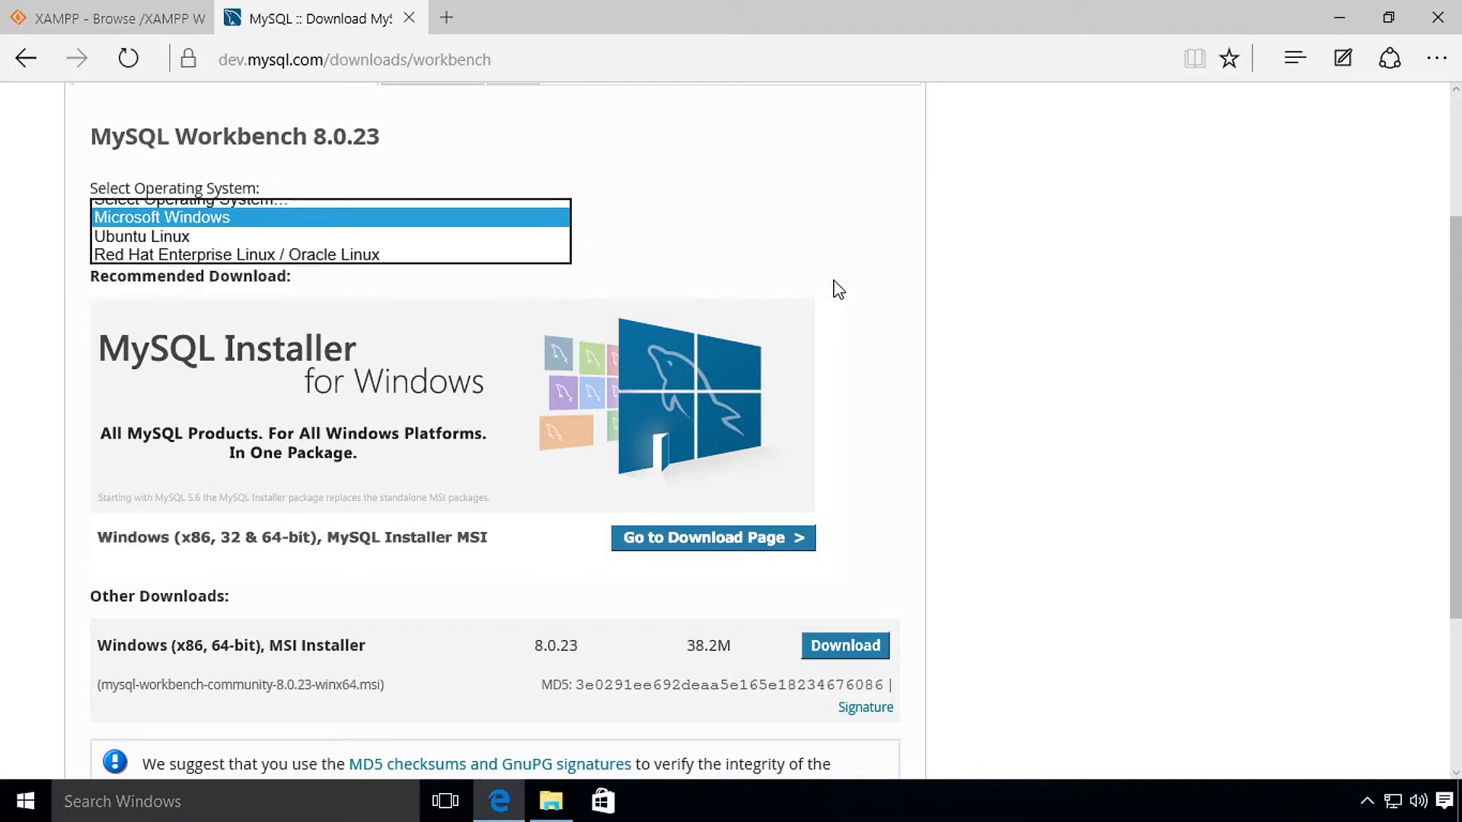
click(860, 652)
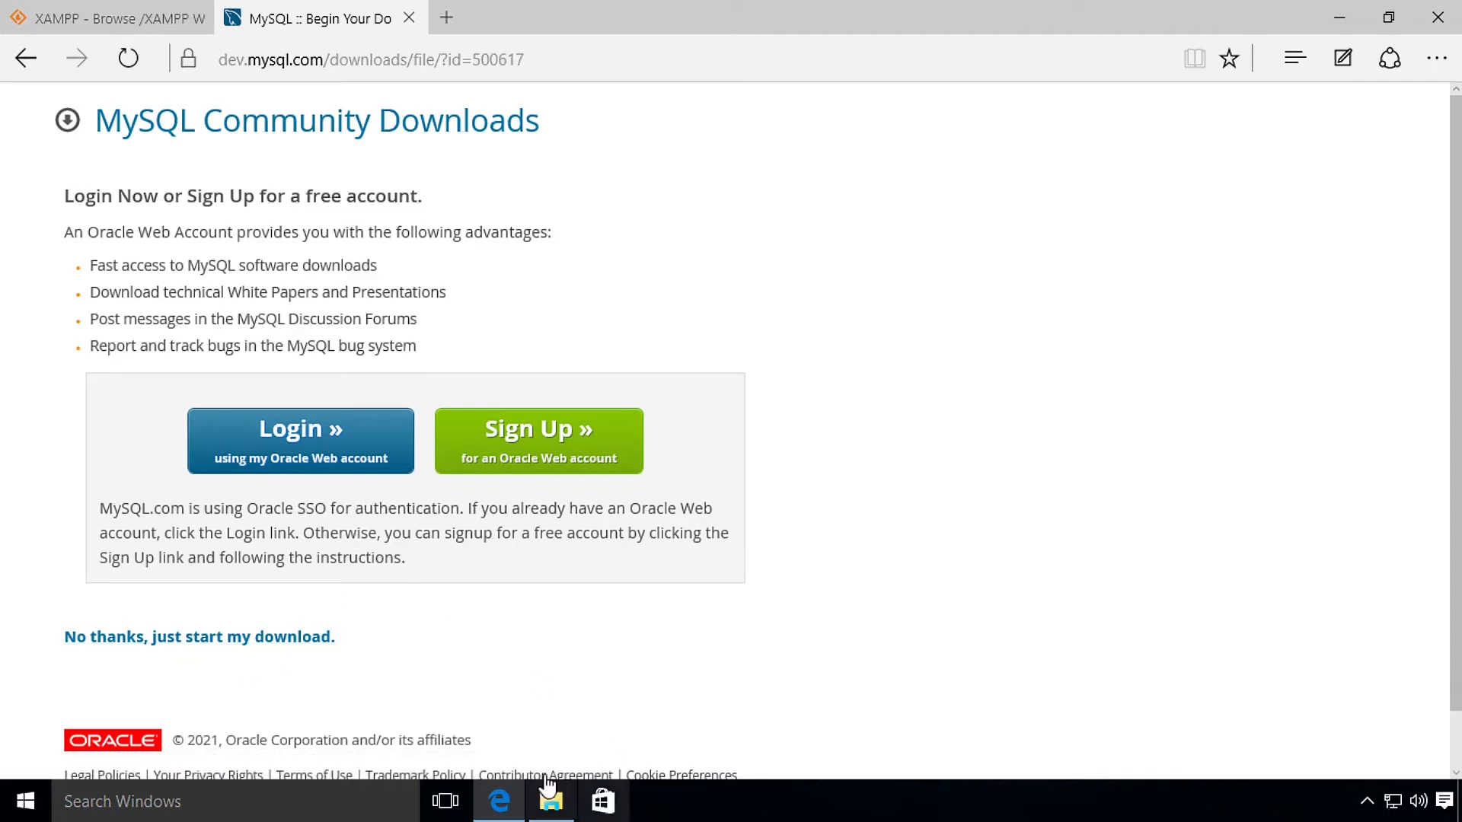
click(551, 801)
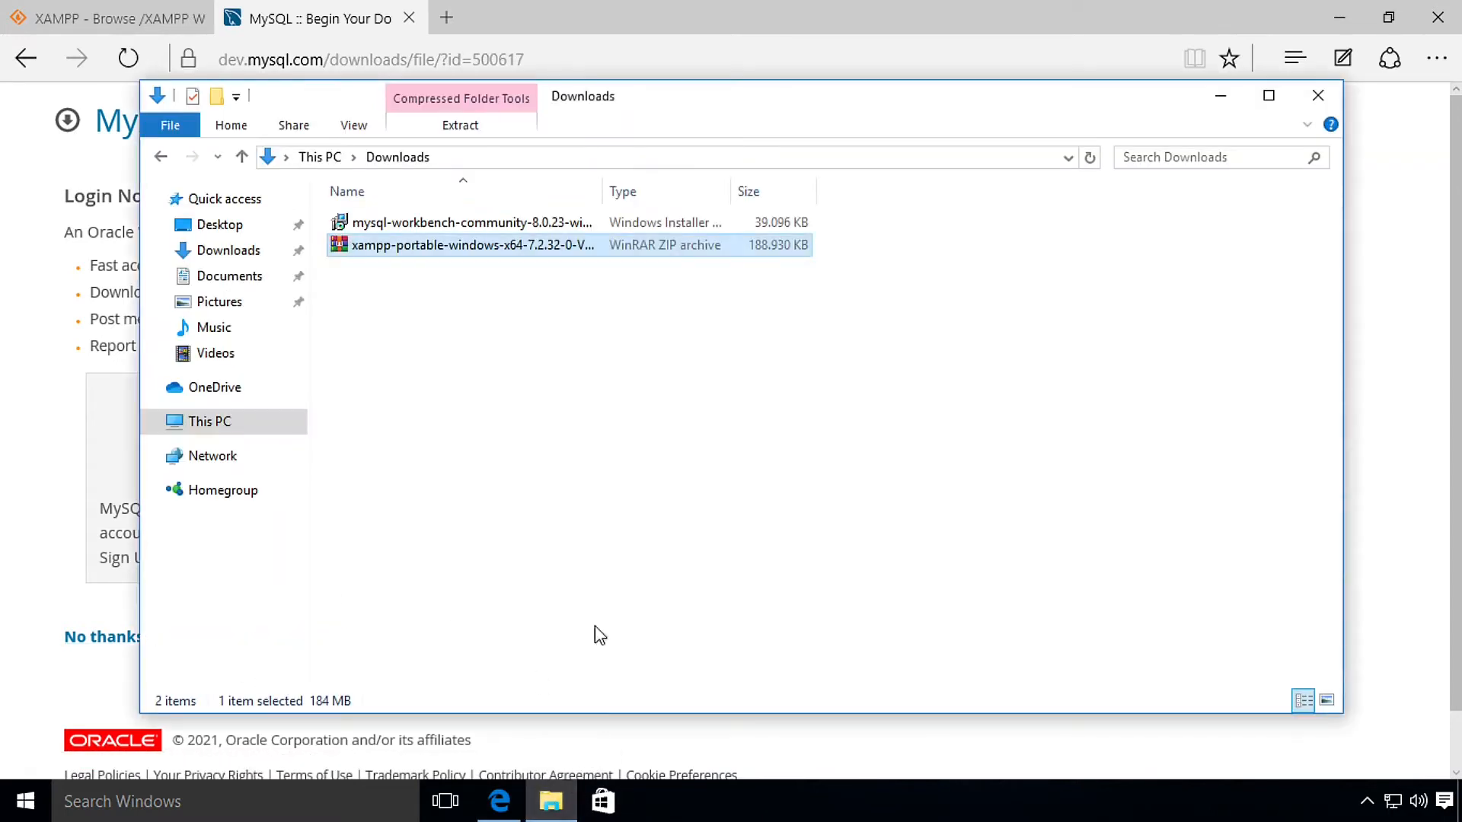
Step: Extract the xampp portable ZIP from Downloads into Local Disk (C:), approving the admin prompt
click(394, 226)
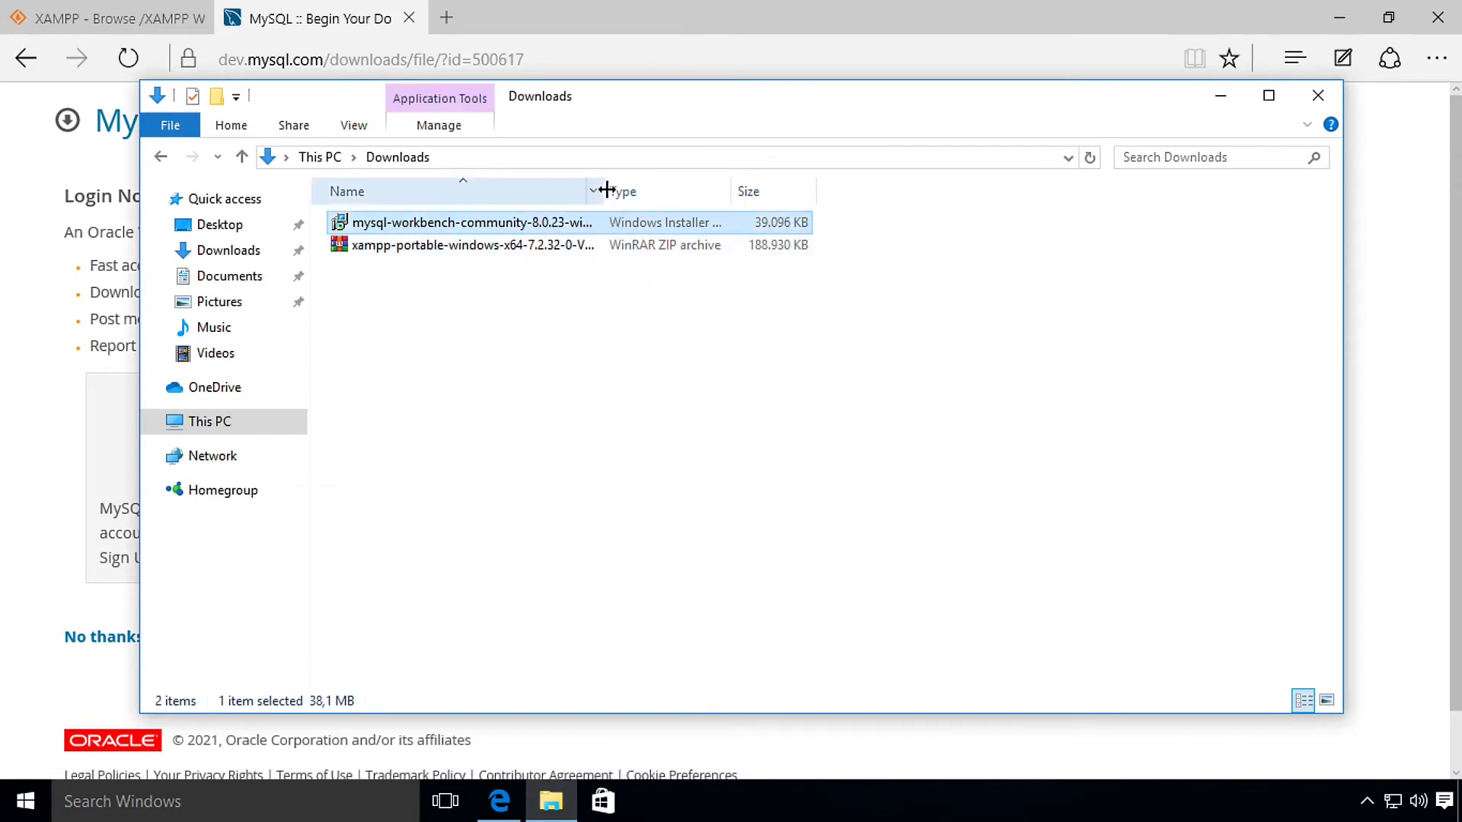
drag(607, 201, 708, 201)
click(583, 247)
right_click(582, 250)
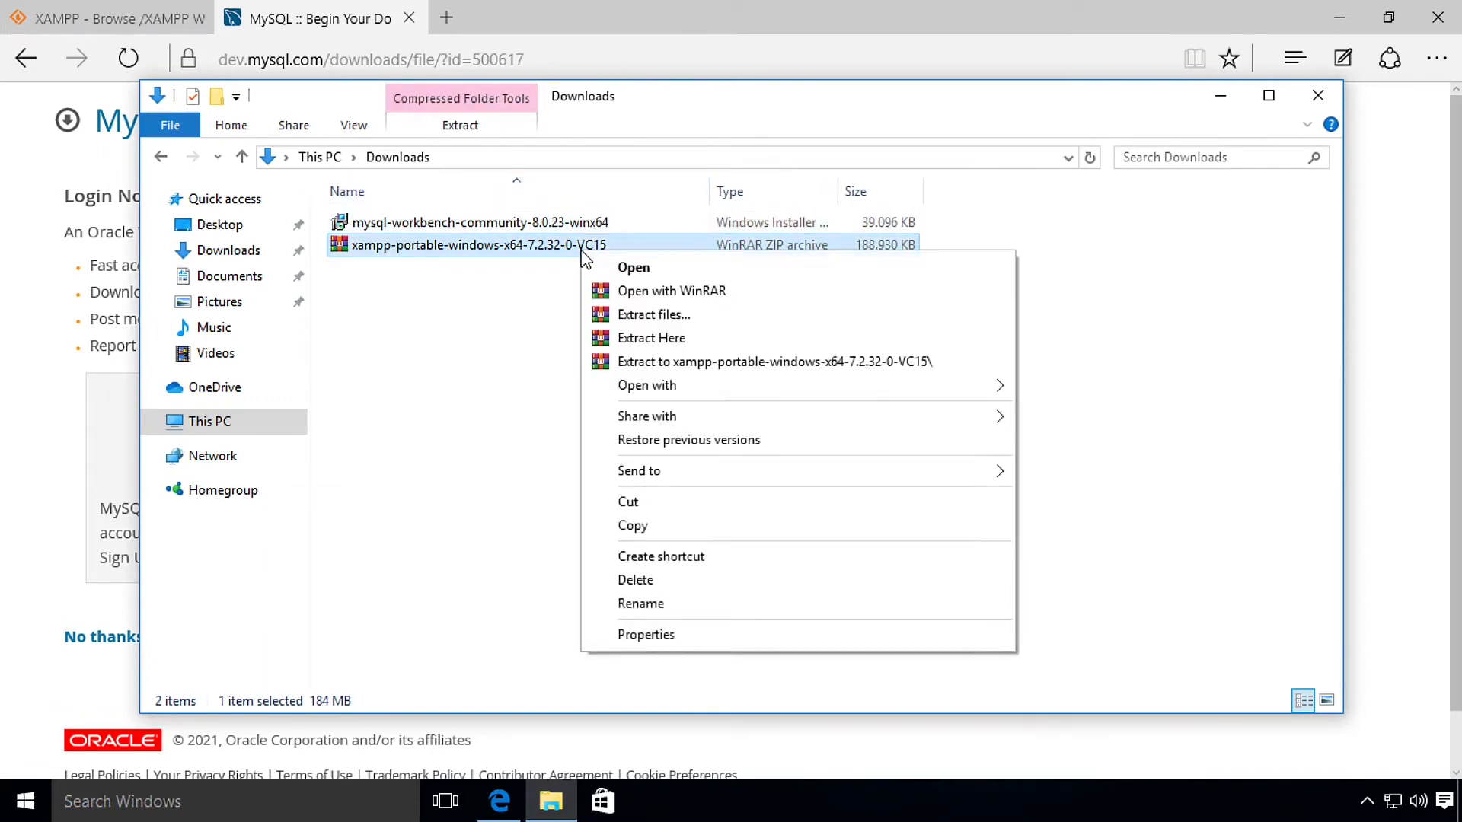
click(714, 323)
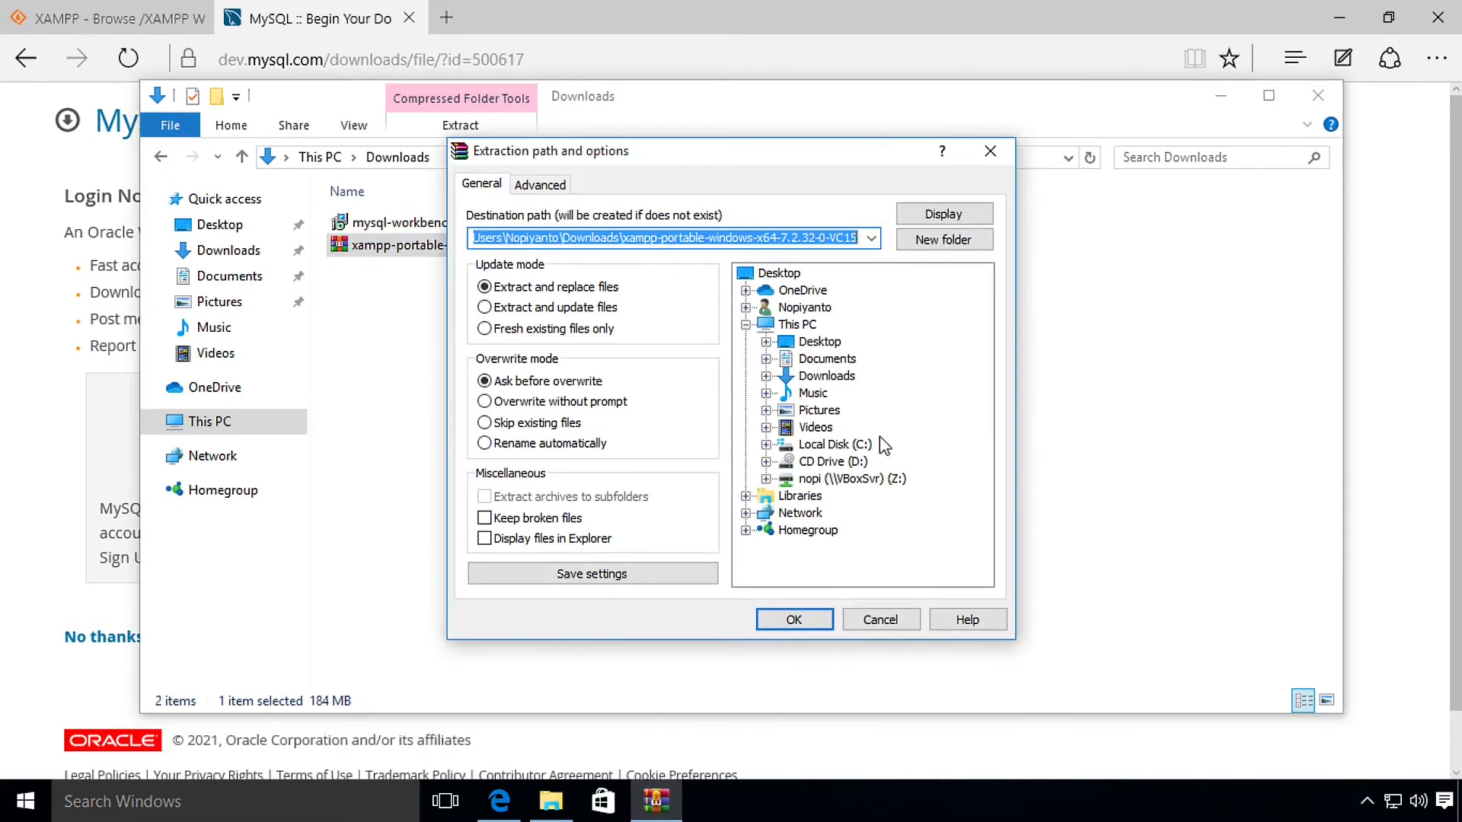
double_click(837, 444)
click(792, 619)
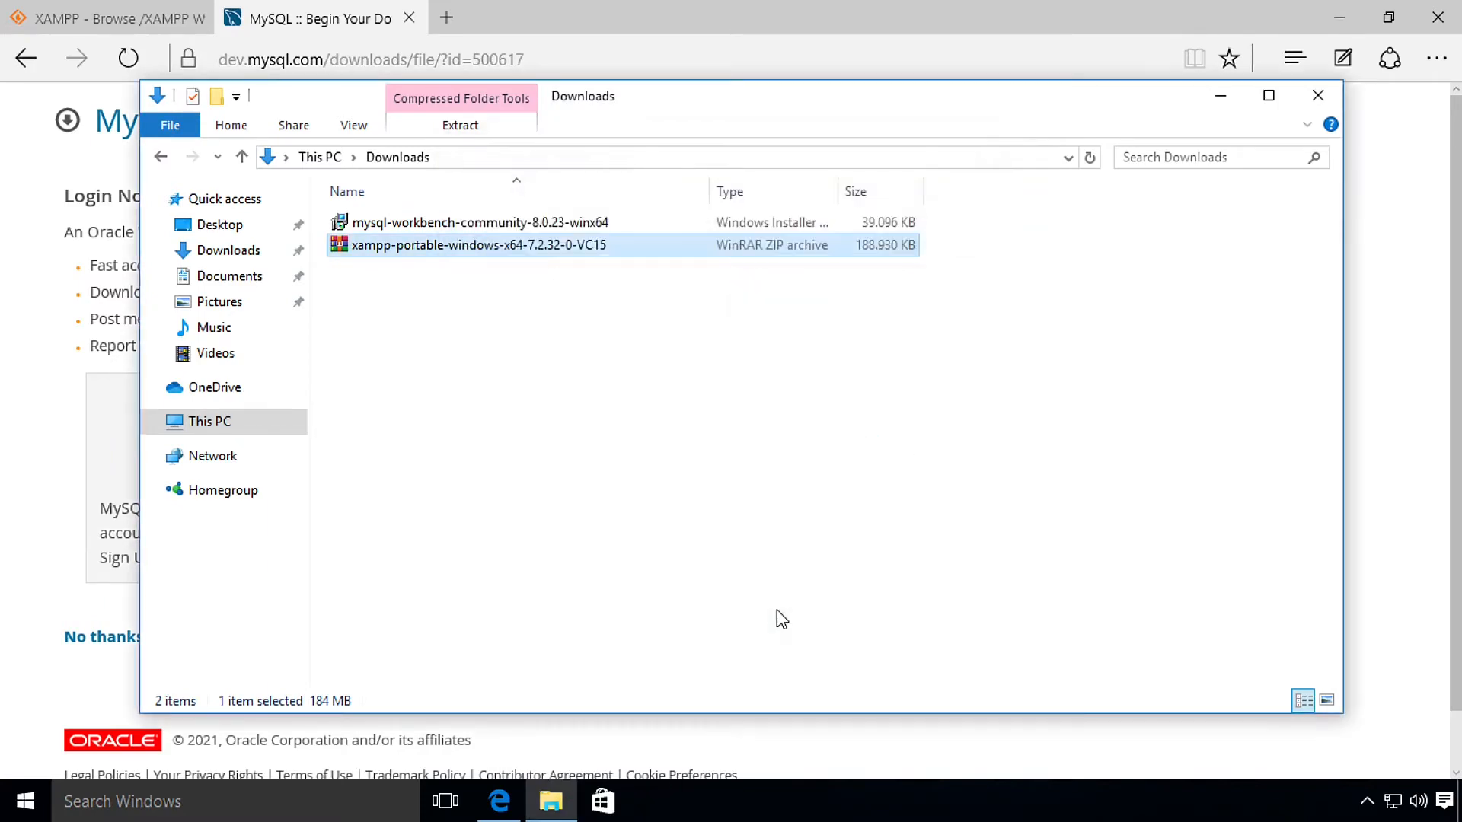
click(822, 446)
click(272, 423)
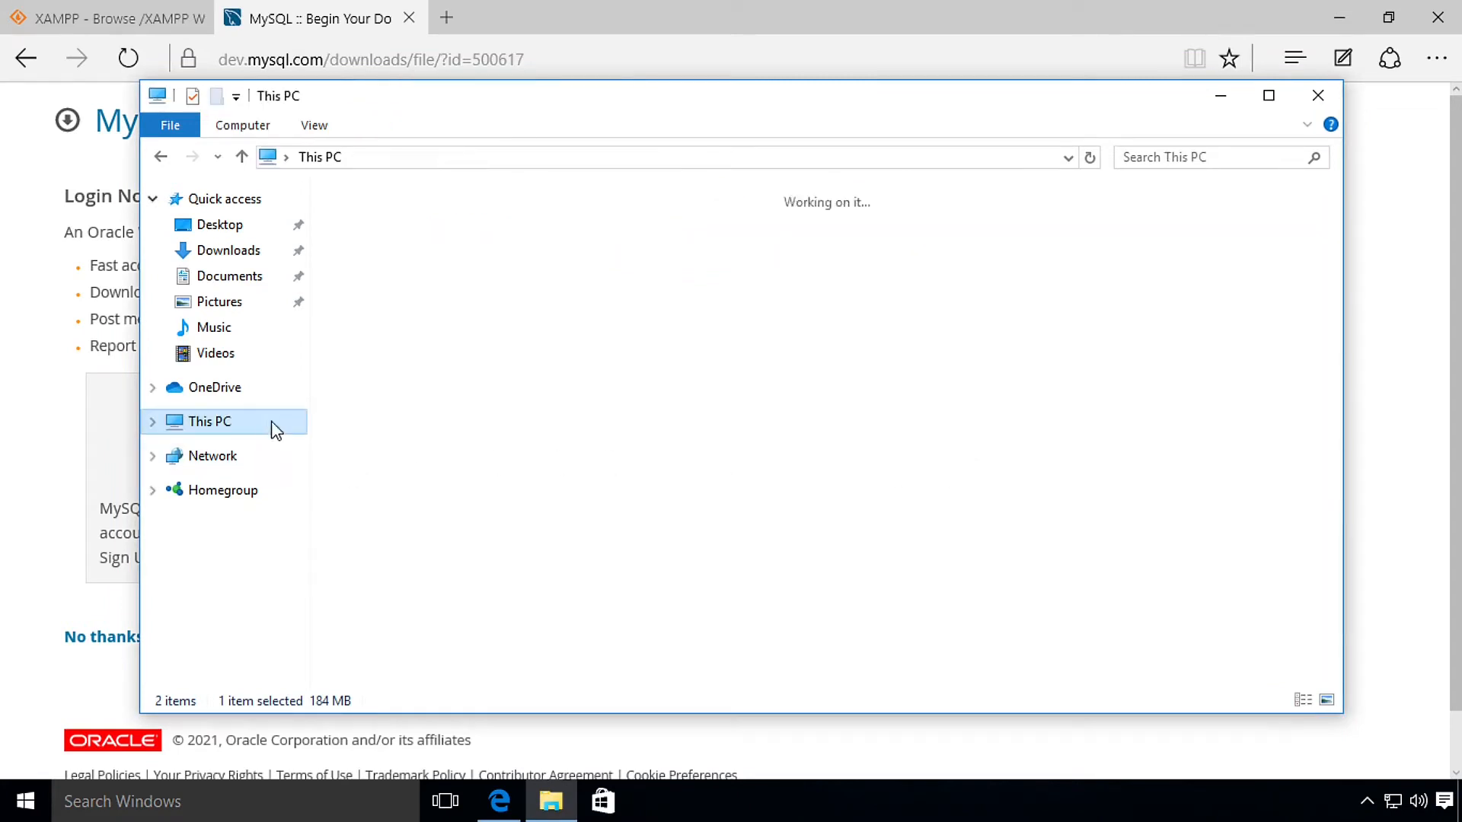
Step: Launch xampp-control from C:\xampp and save English as the Control Panel language
double_click(377, 403)
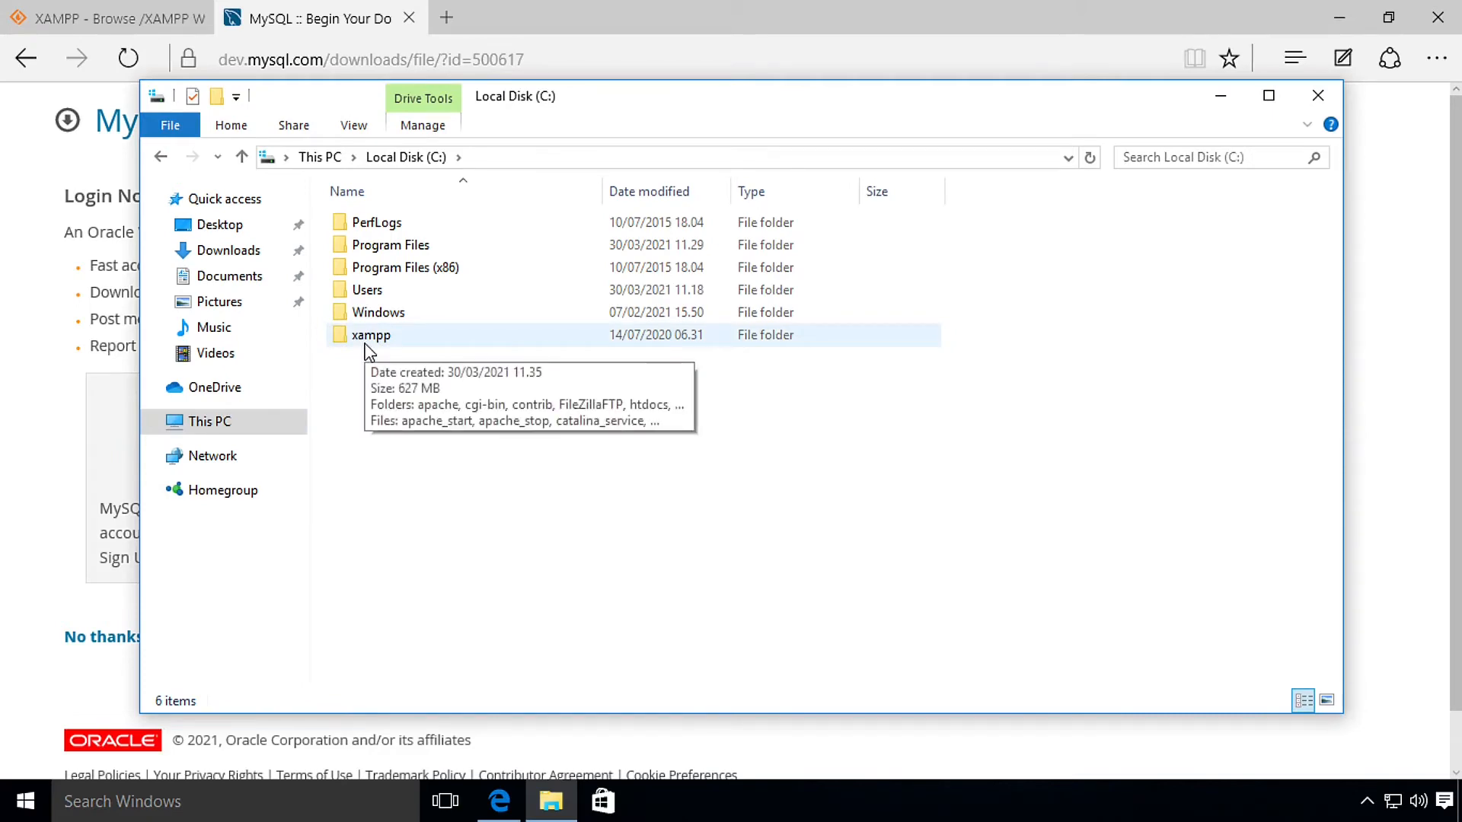
double_click(369, 339)
scroll(434, 423, down, 4)
scroll(457, 453, down, 1)
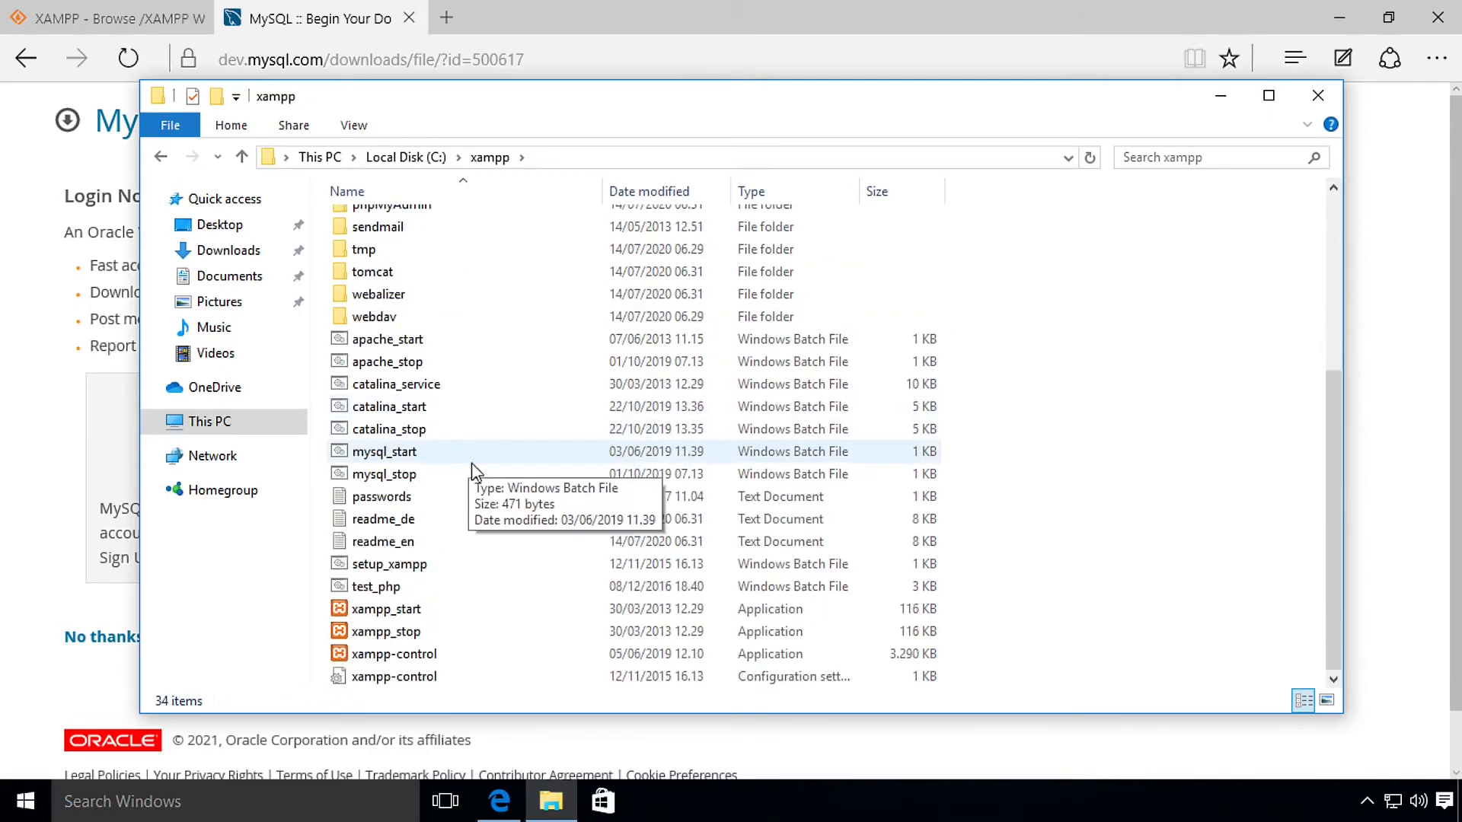
double_click(583, 658)
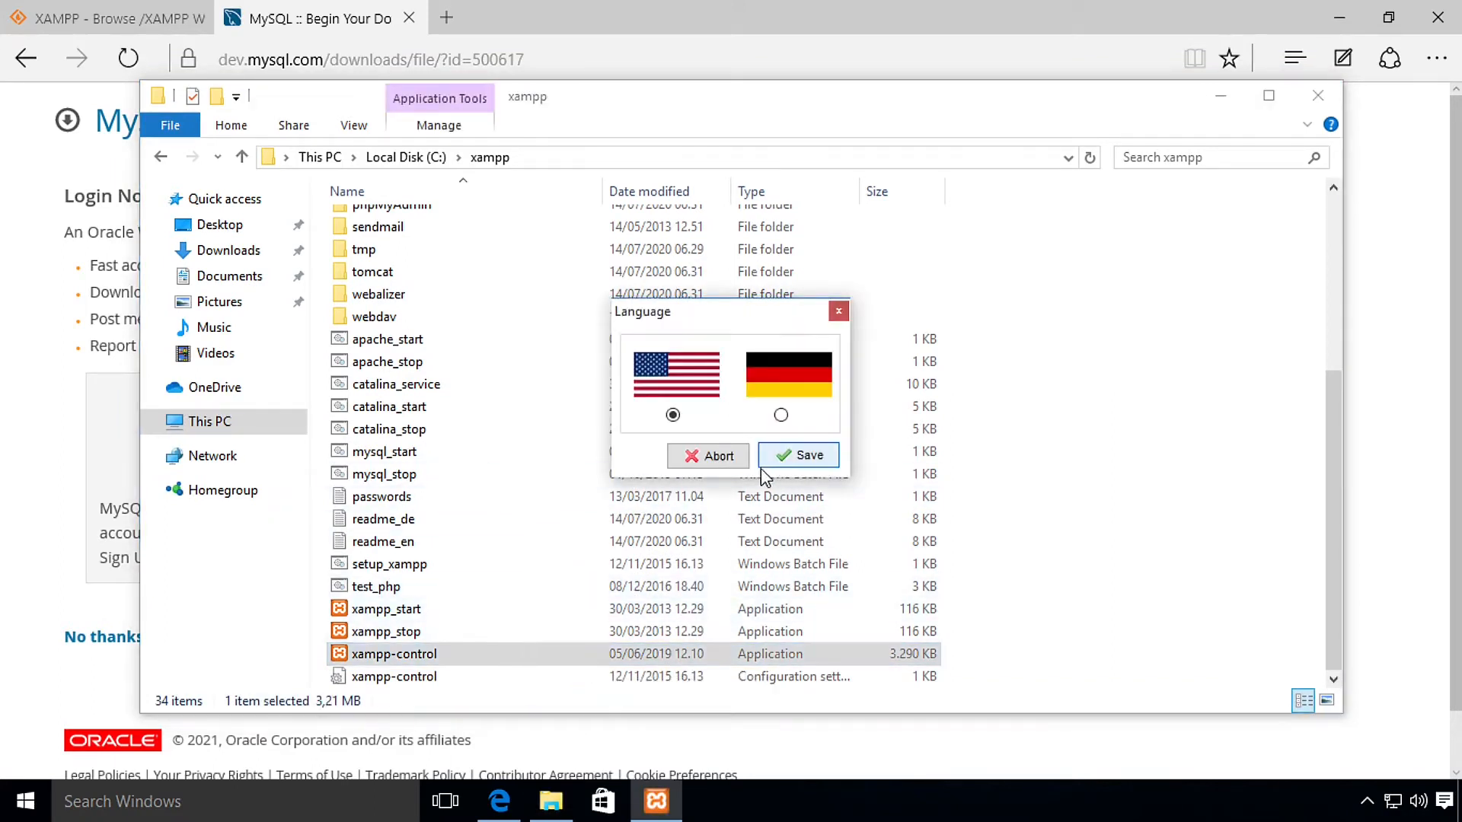
click(775, 456)
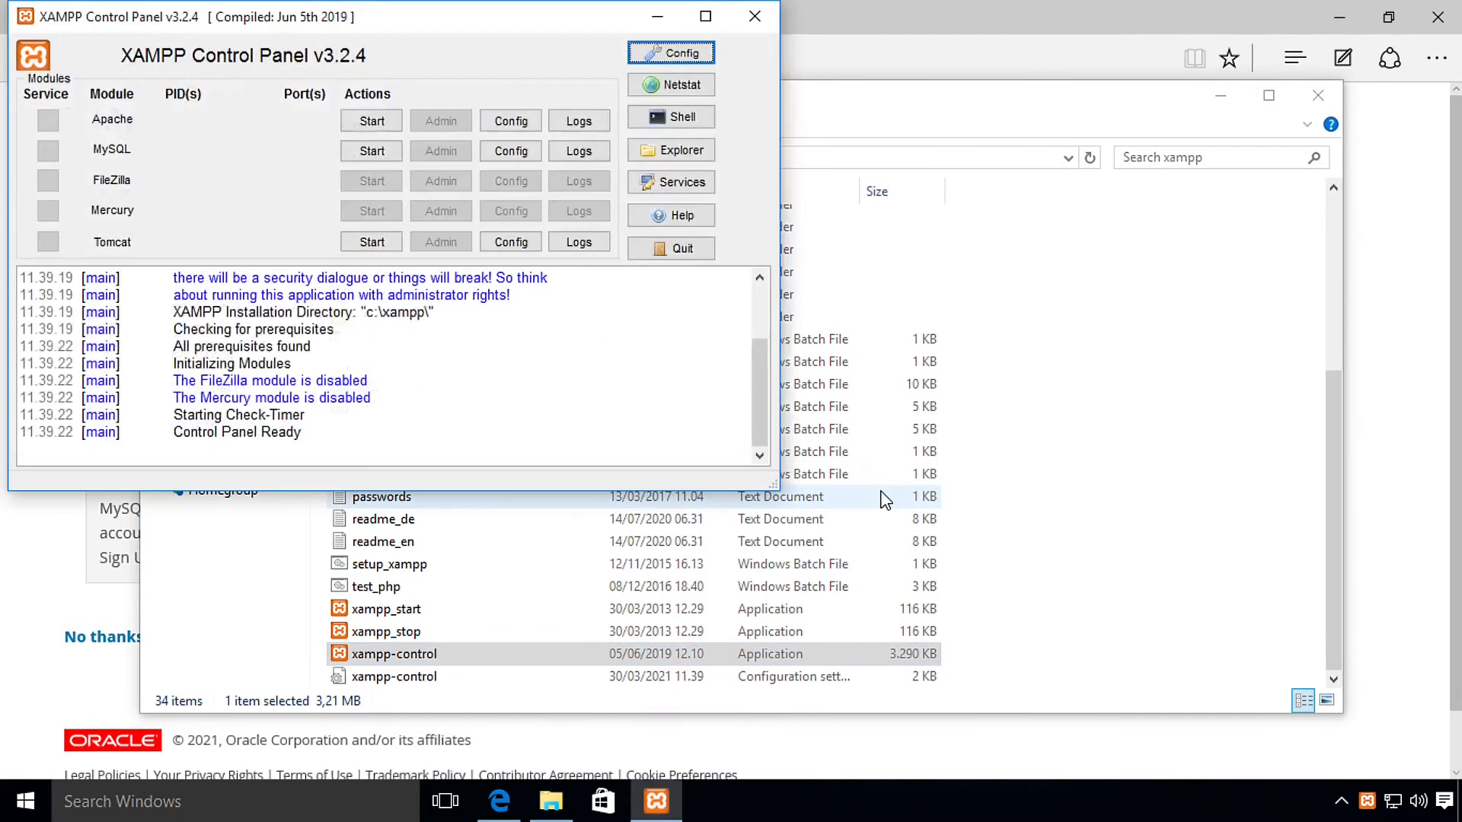
Step: Centre the XAMPP Control Panel and start the MySQL module on port 3306
drag(387, 18, 758, 248)
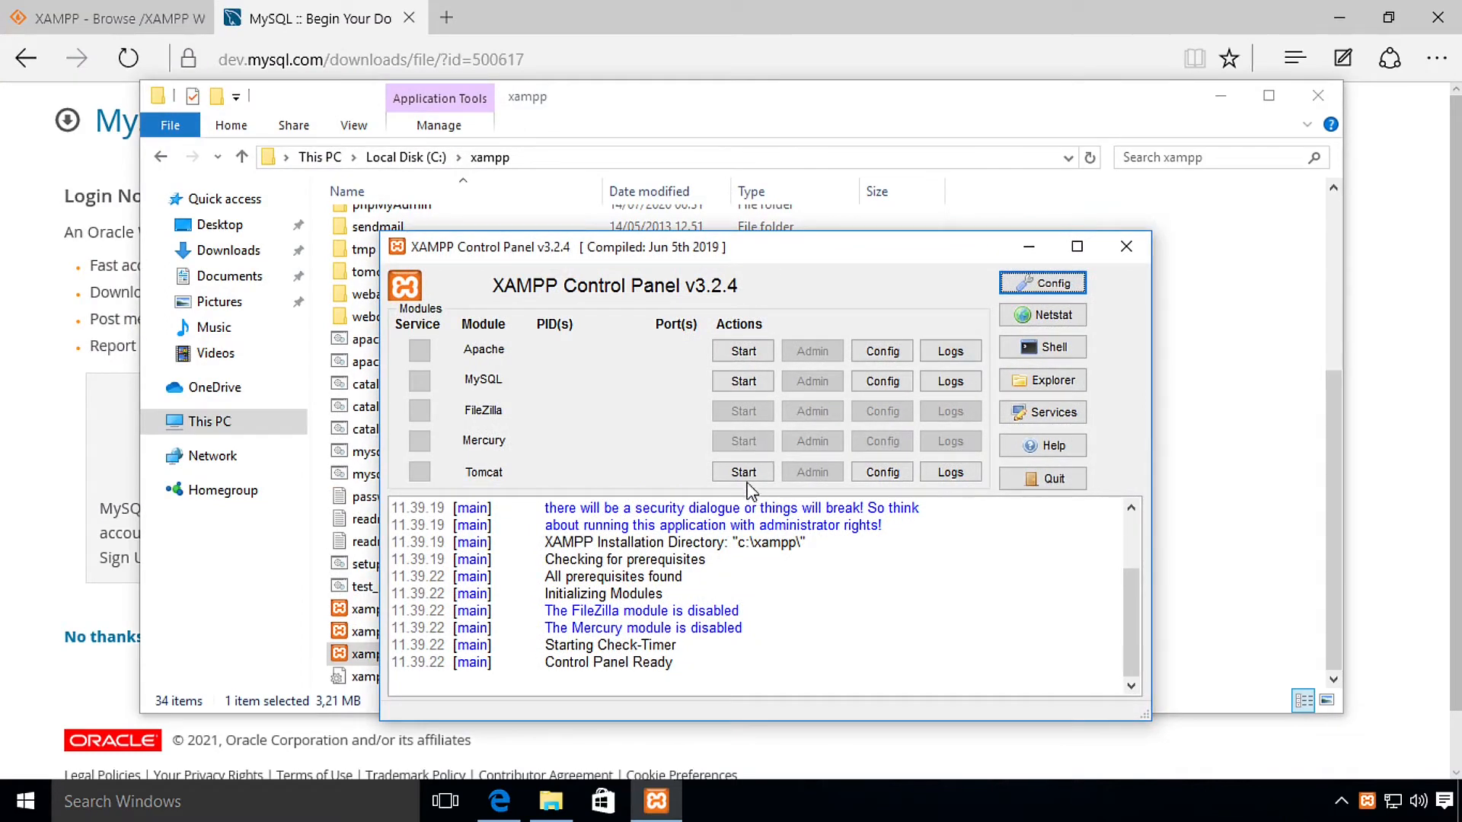
click(729, 383)
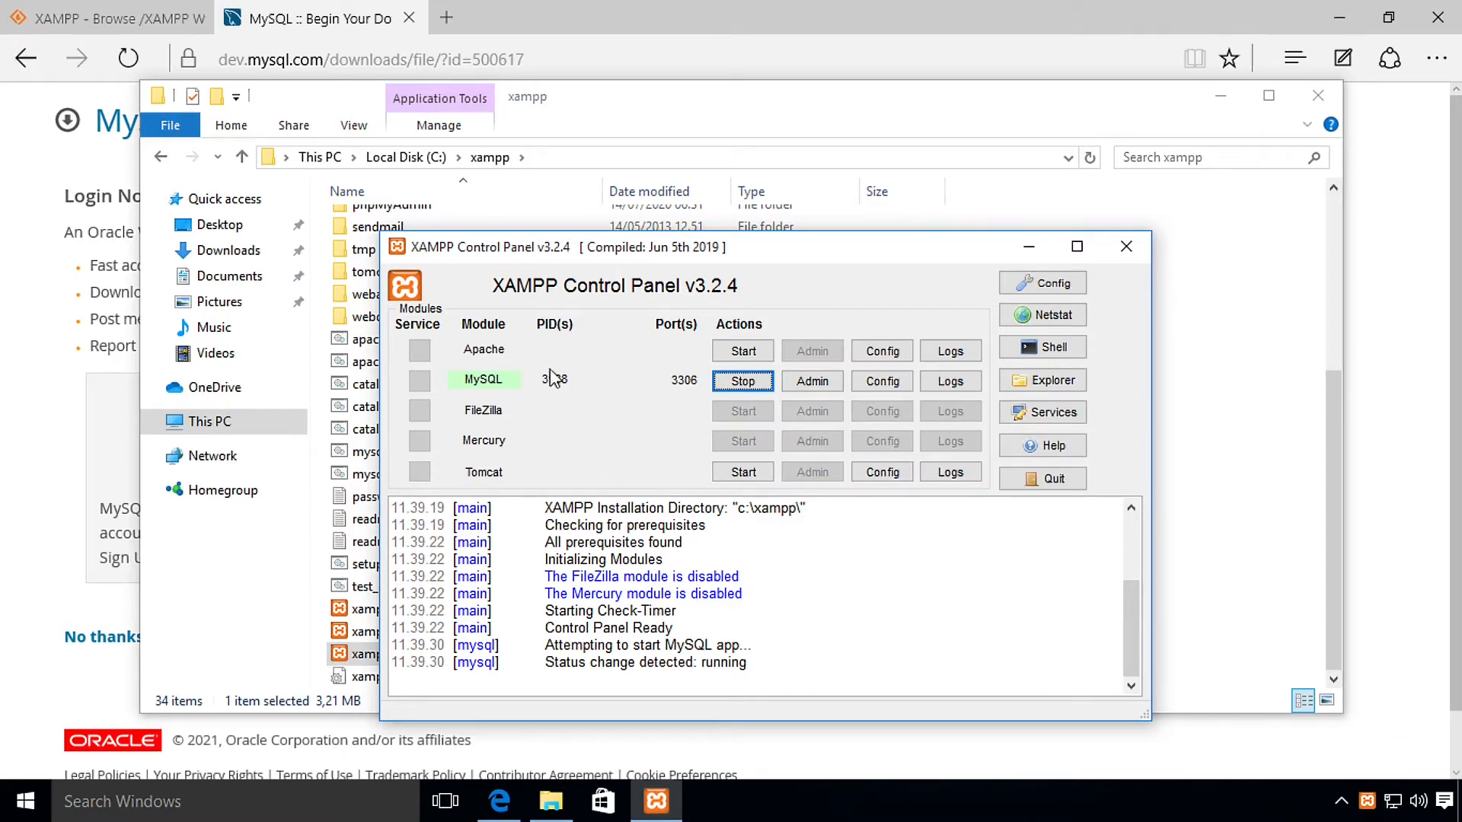
click(1206, 562)
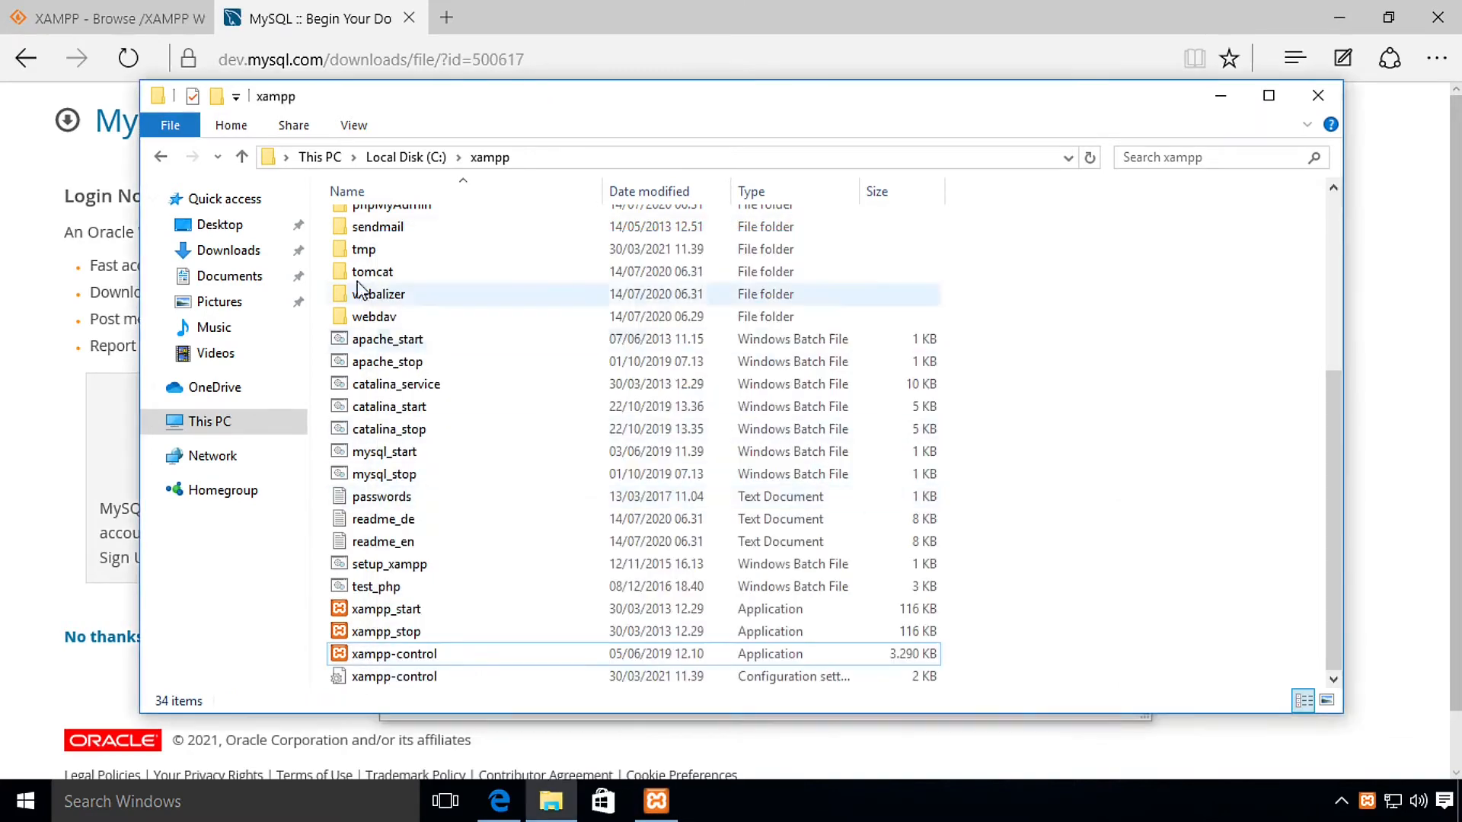
Step: From the Downloads folder, launch the mysql-workbench-community-8.0.23-winx64 installer
click(211, 258)
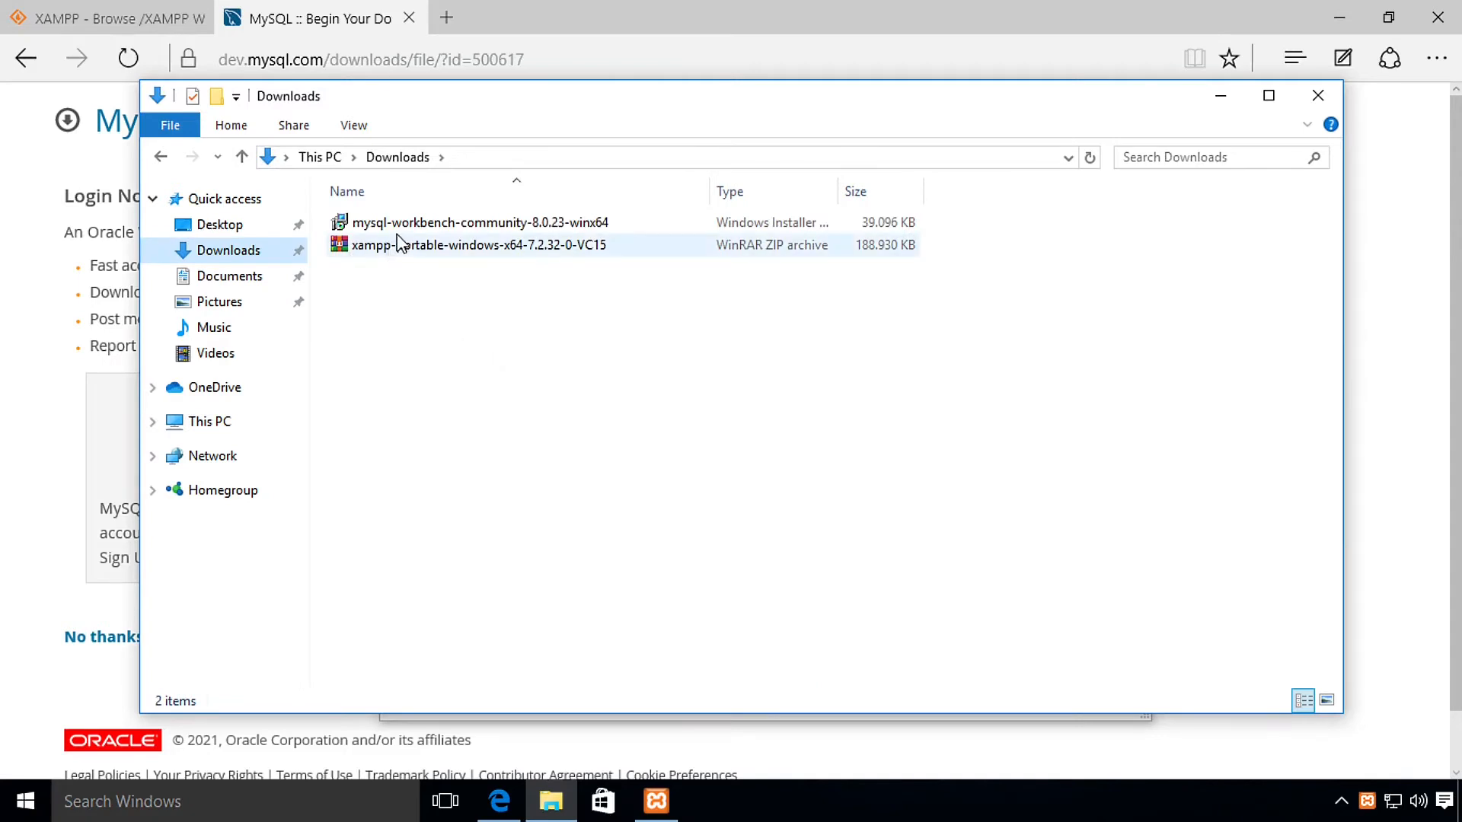
double_click(392, 222)
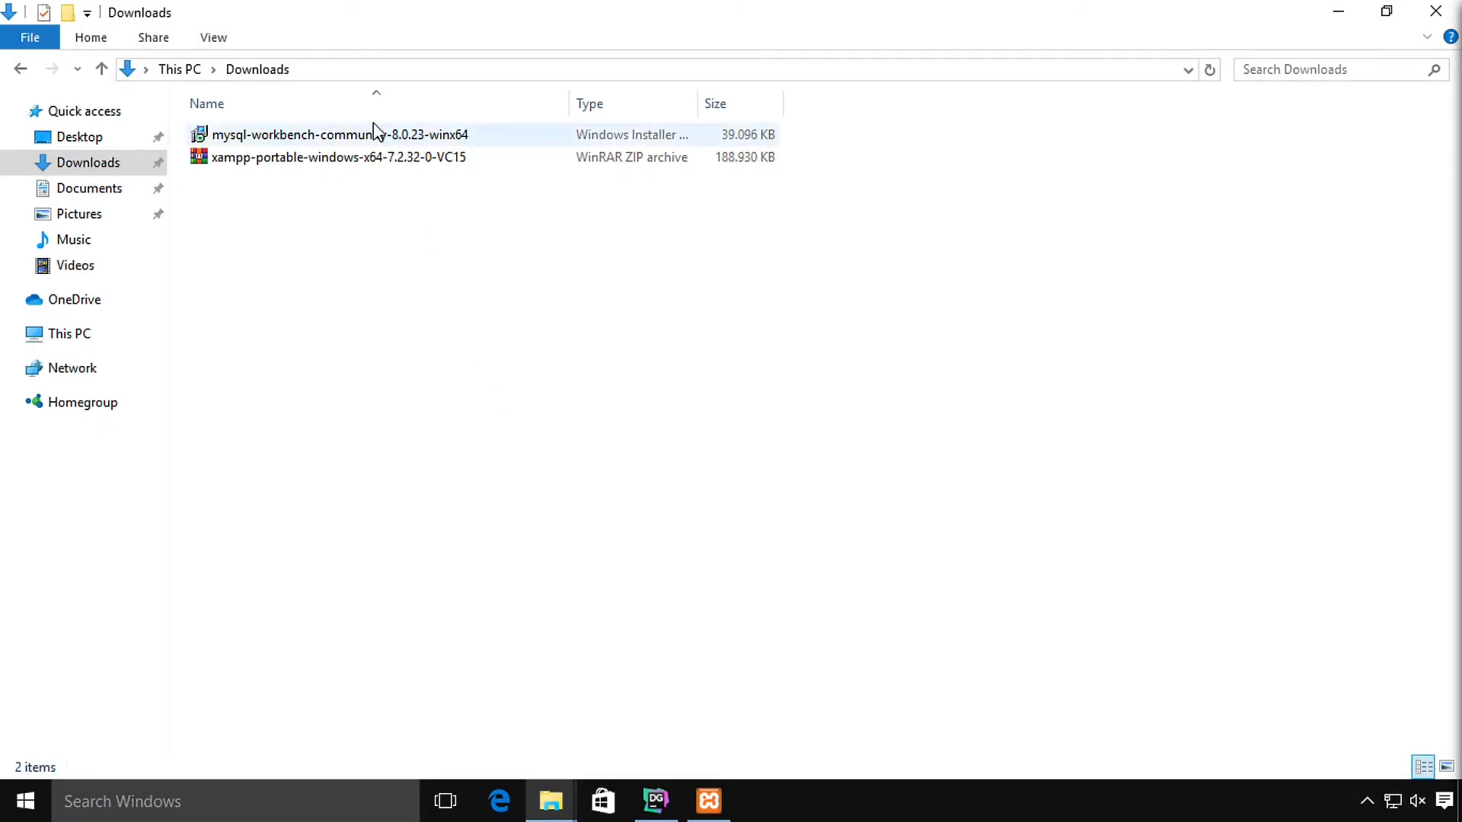
double_click(374, 135)
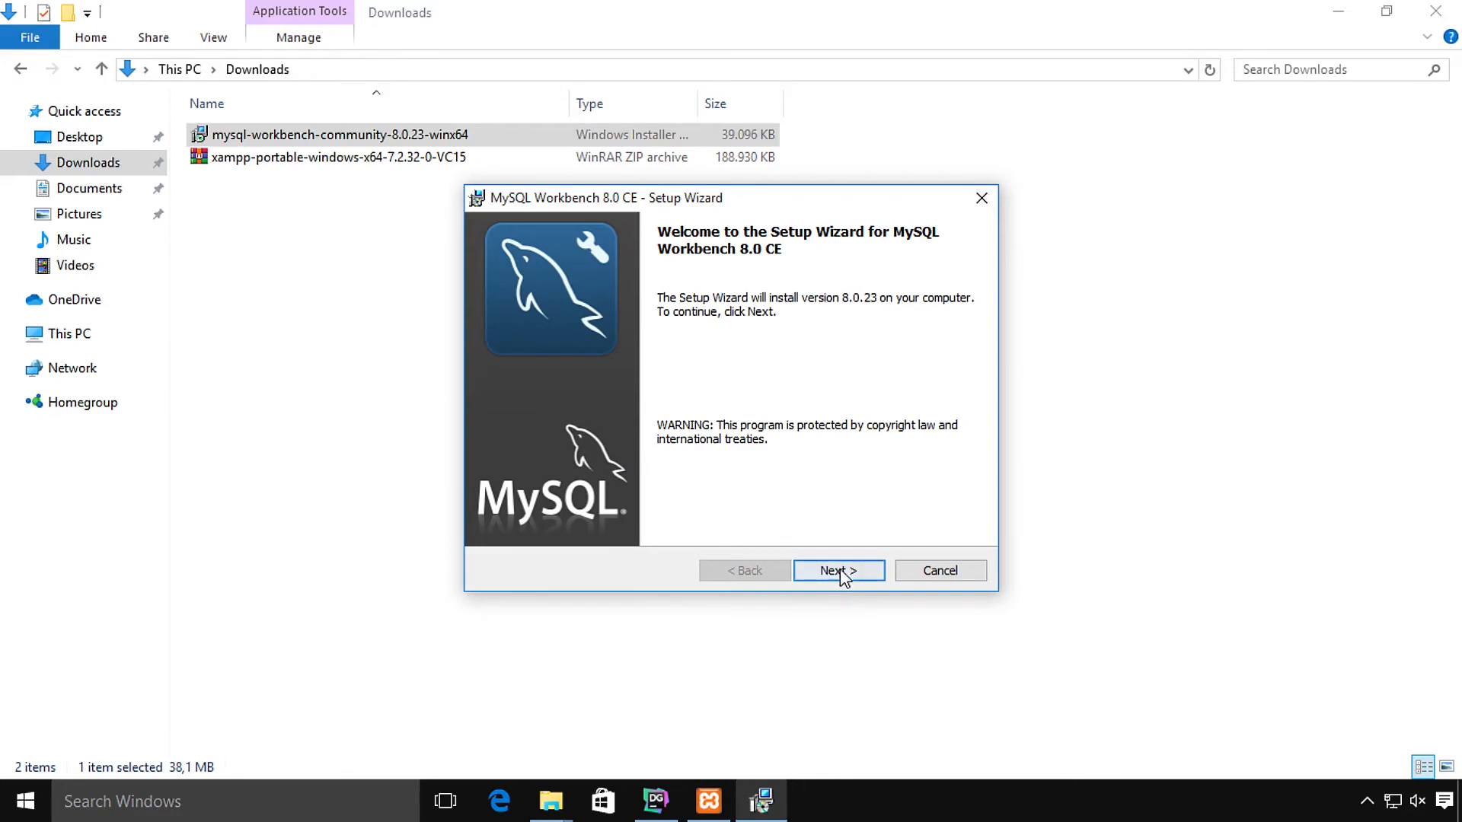
Step: Install MySQL Workbench 8.0 CE with the default folder and Complete setup, then launch and maximize it
click(842, 575)
click(842, 577)
click(841, 573)
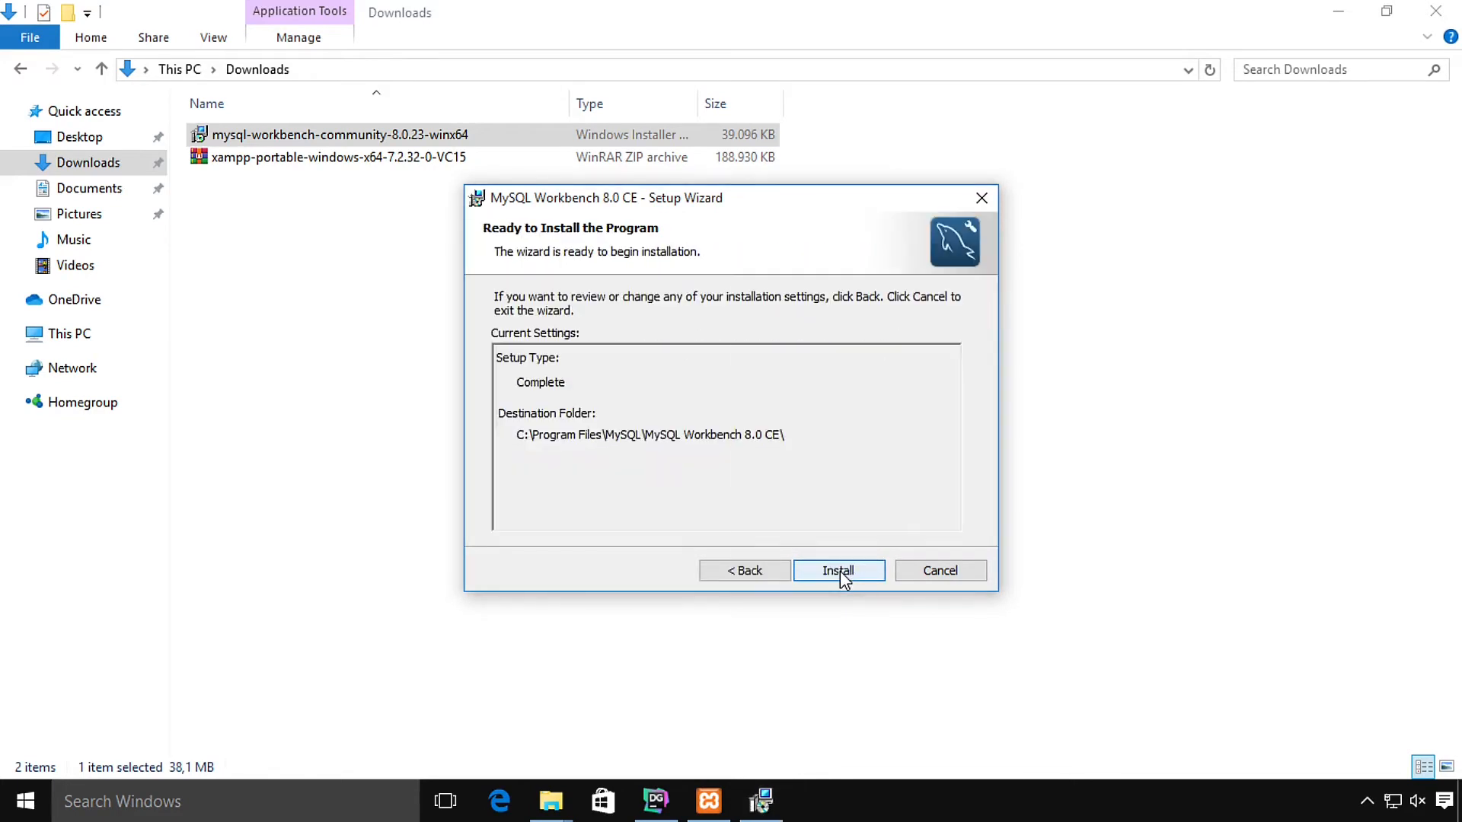
click(841, 573)
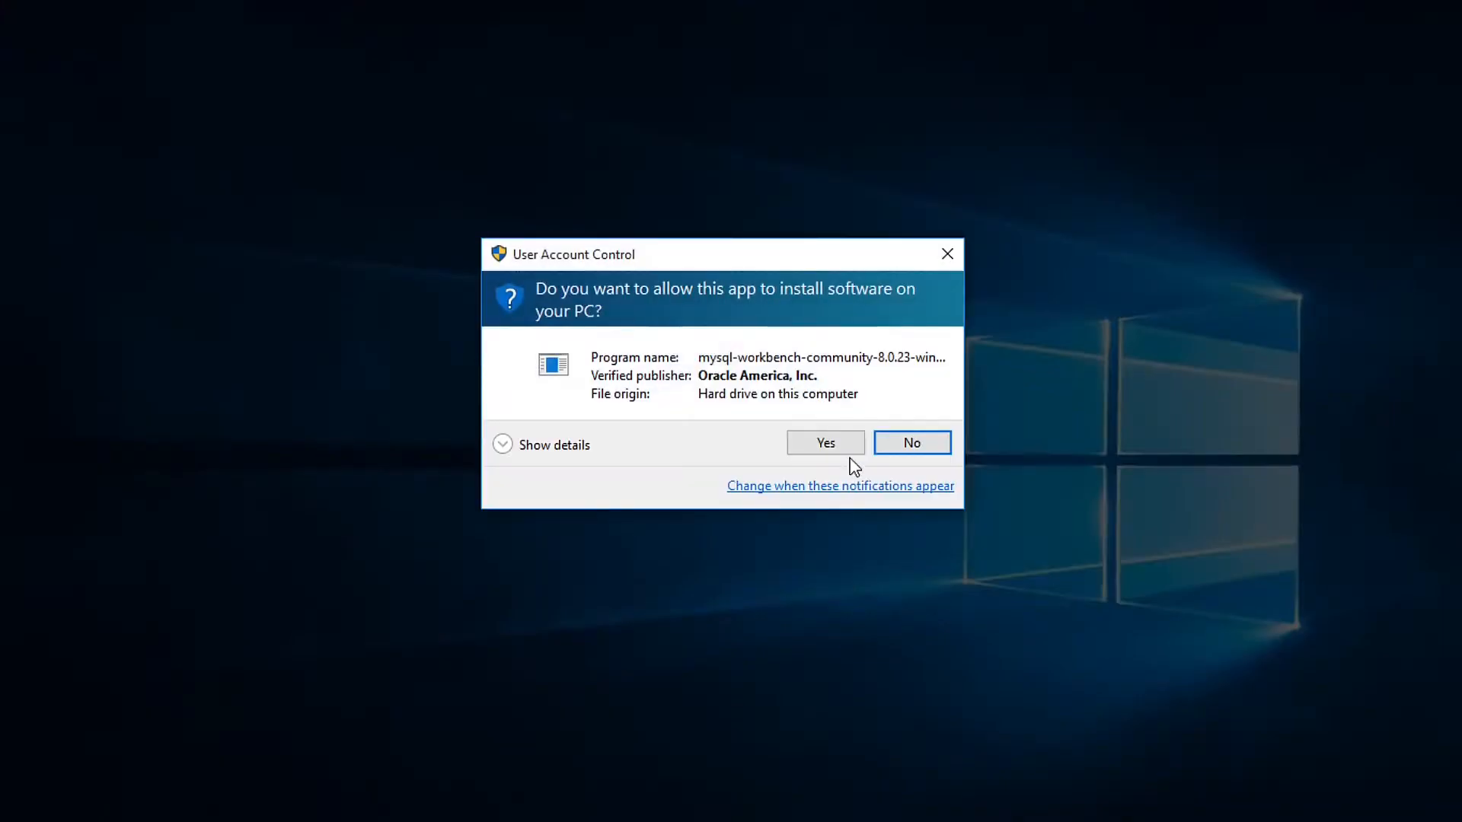
click(826, 445)
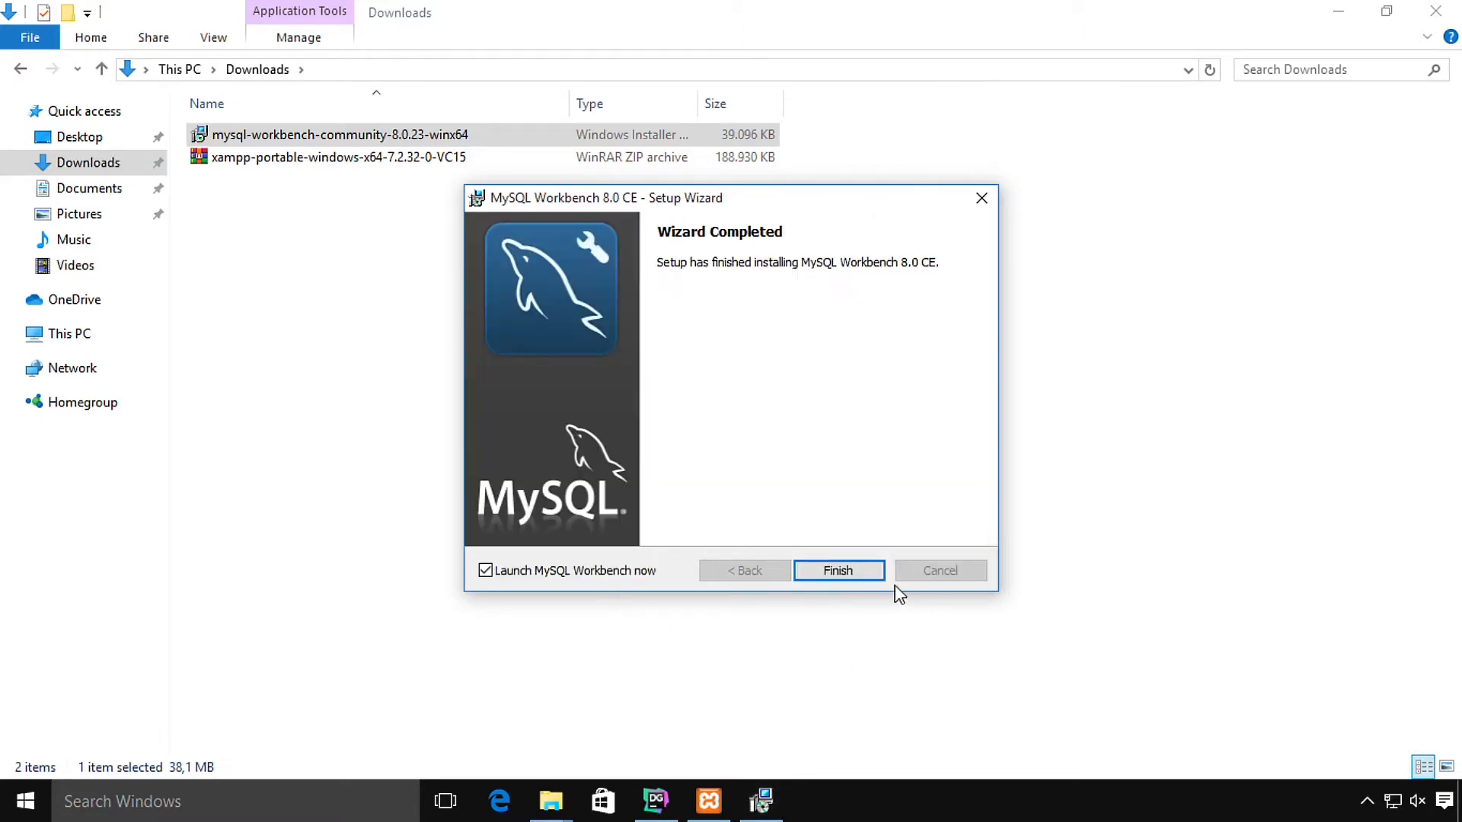
click(856, 568)
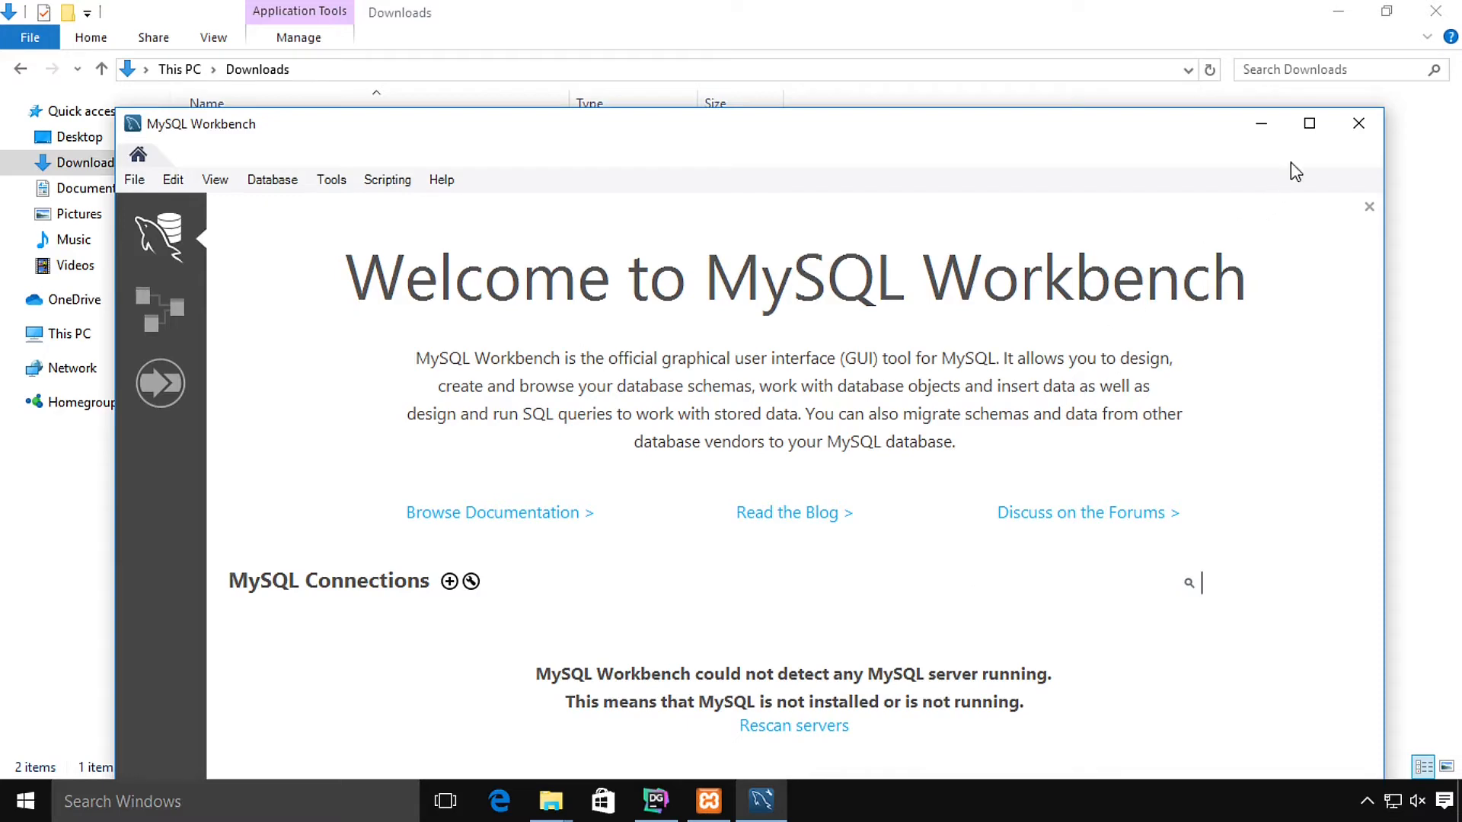
click(1309, 123)
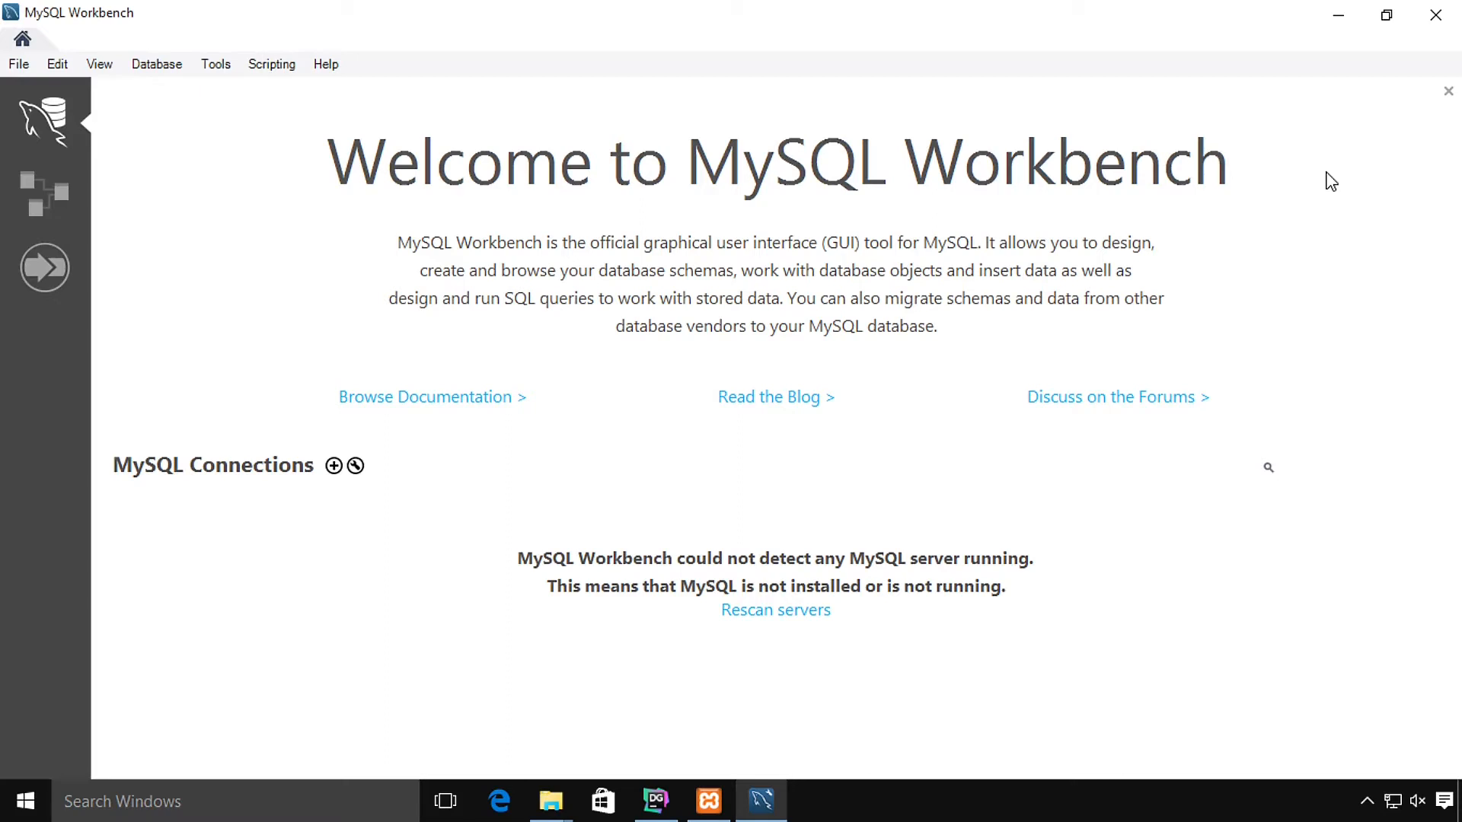
Step: Open Windows search from the taskbar to look for an app
click(245, 800)
Step: Open Command Prompt by searching for cmd
text(cmd)
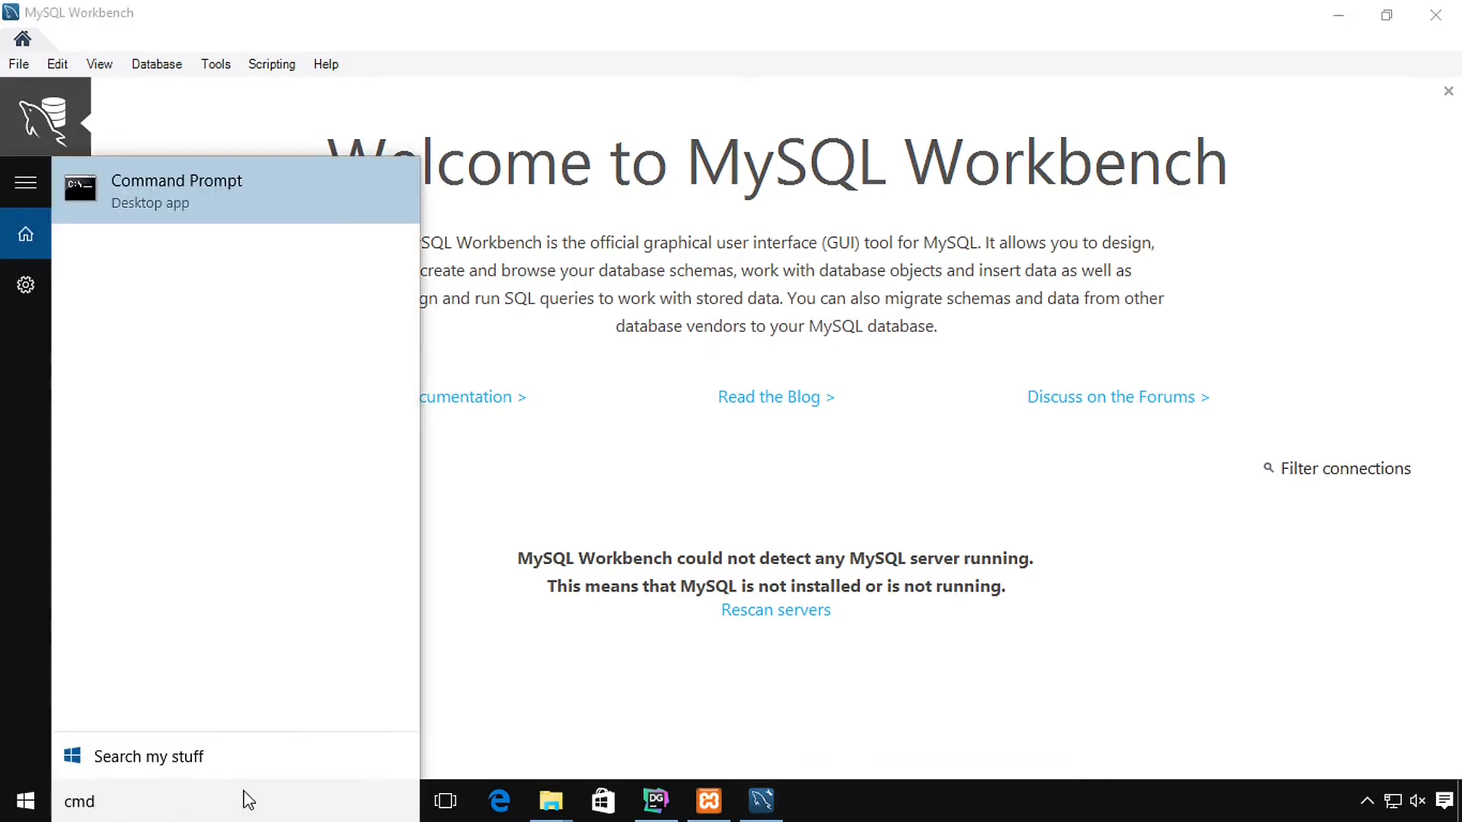
key(Return)
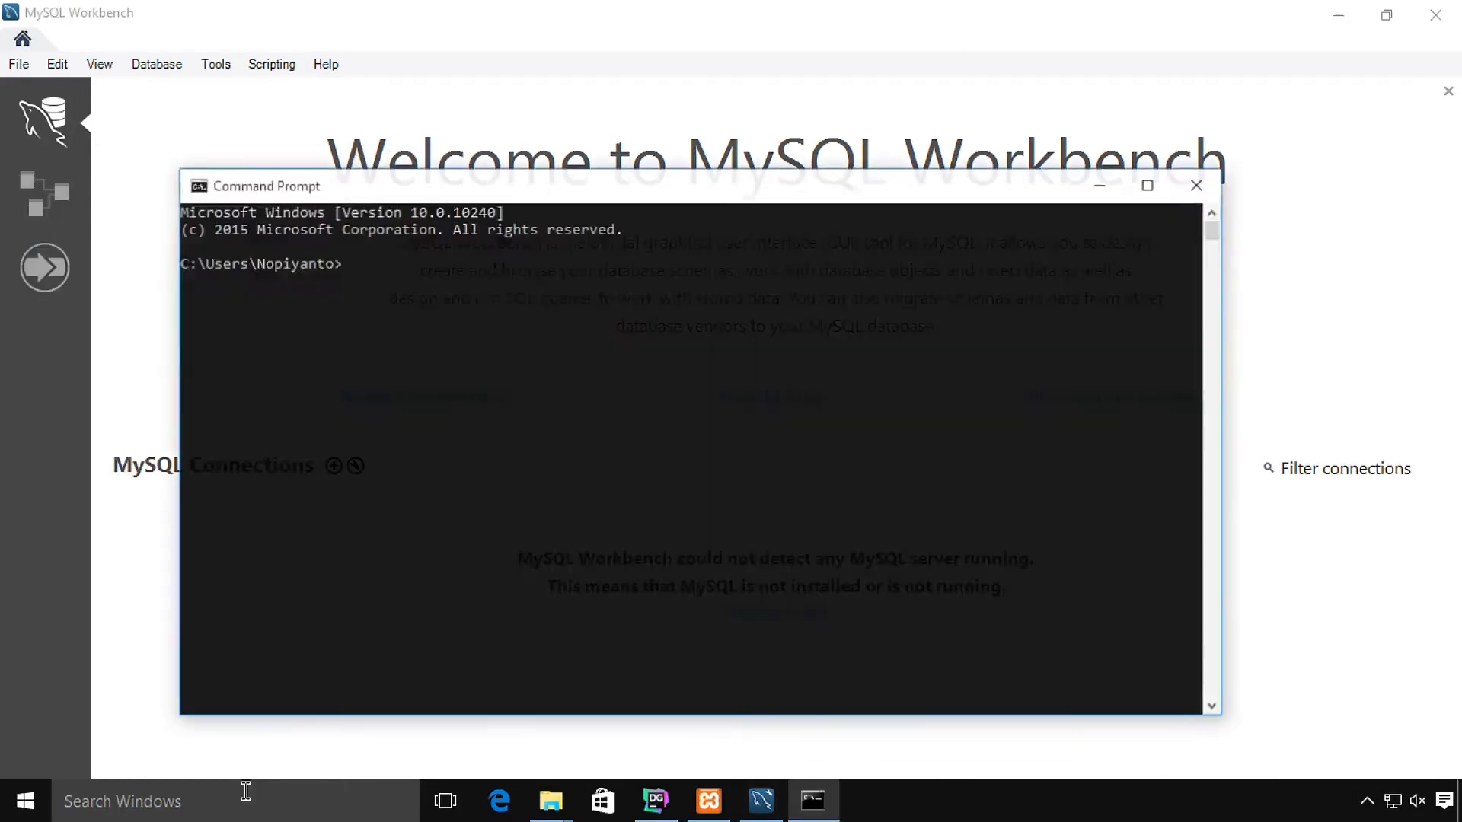
click(387, 514)
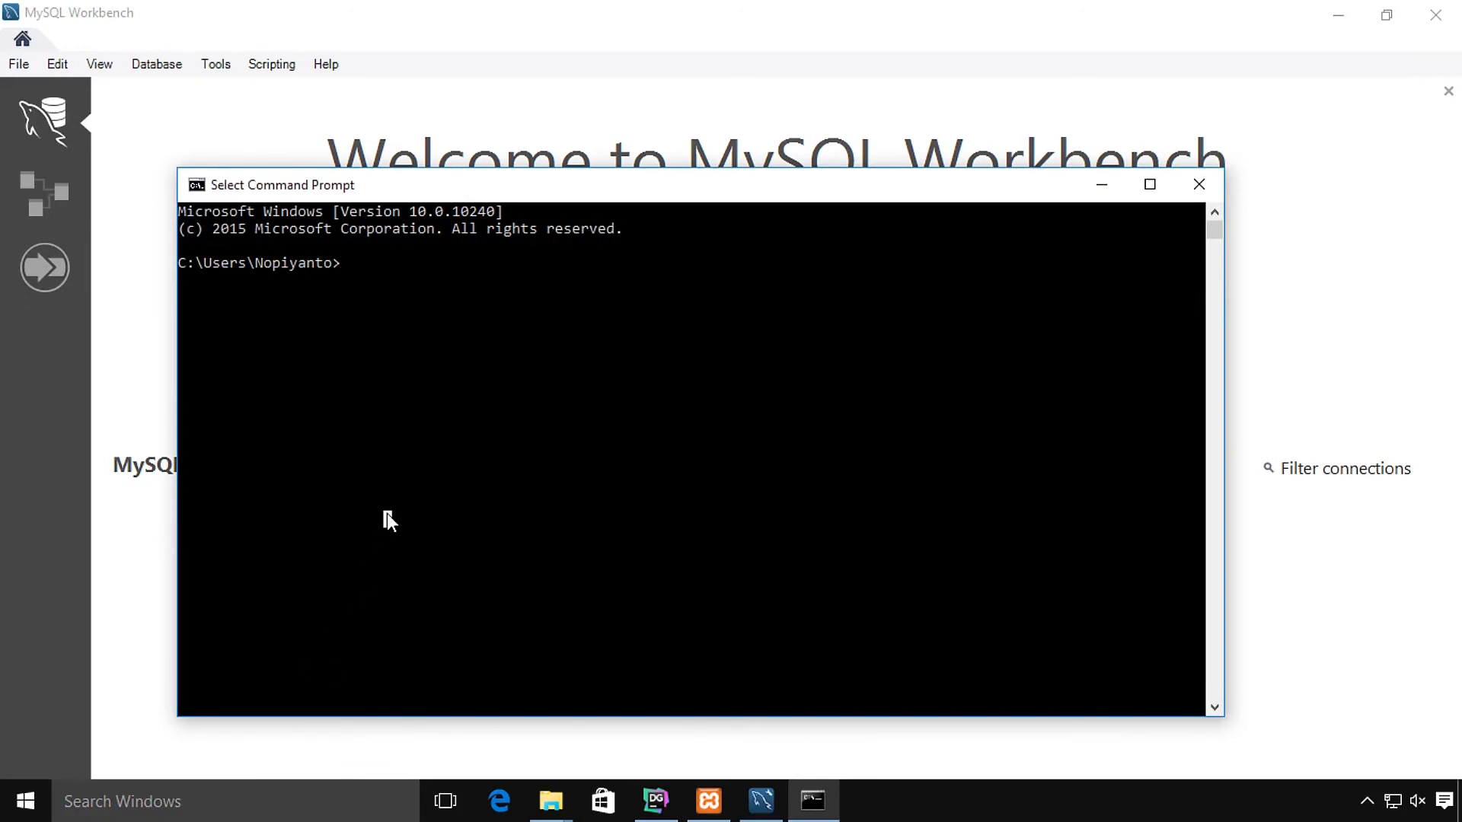
Step: Change to C:\xampp\mysql\bin and start the client with mysql -u root
text(cd)
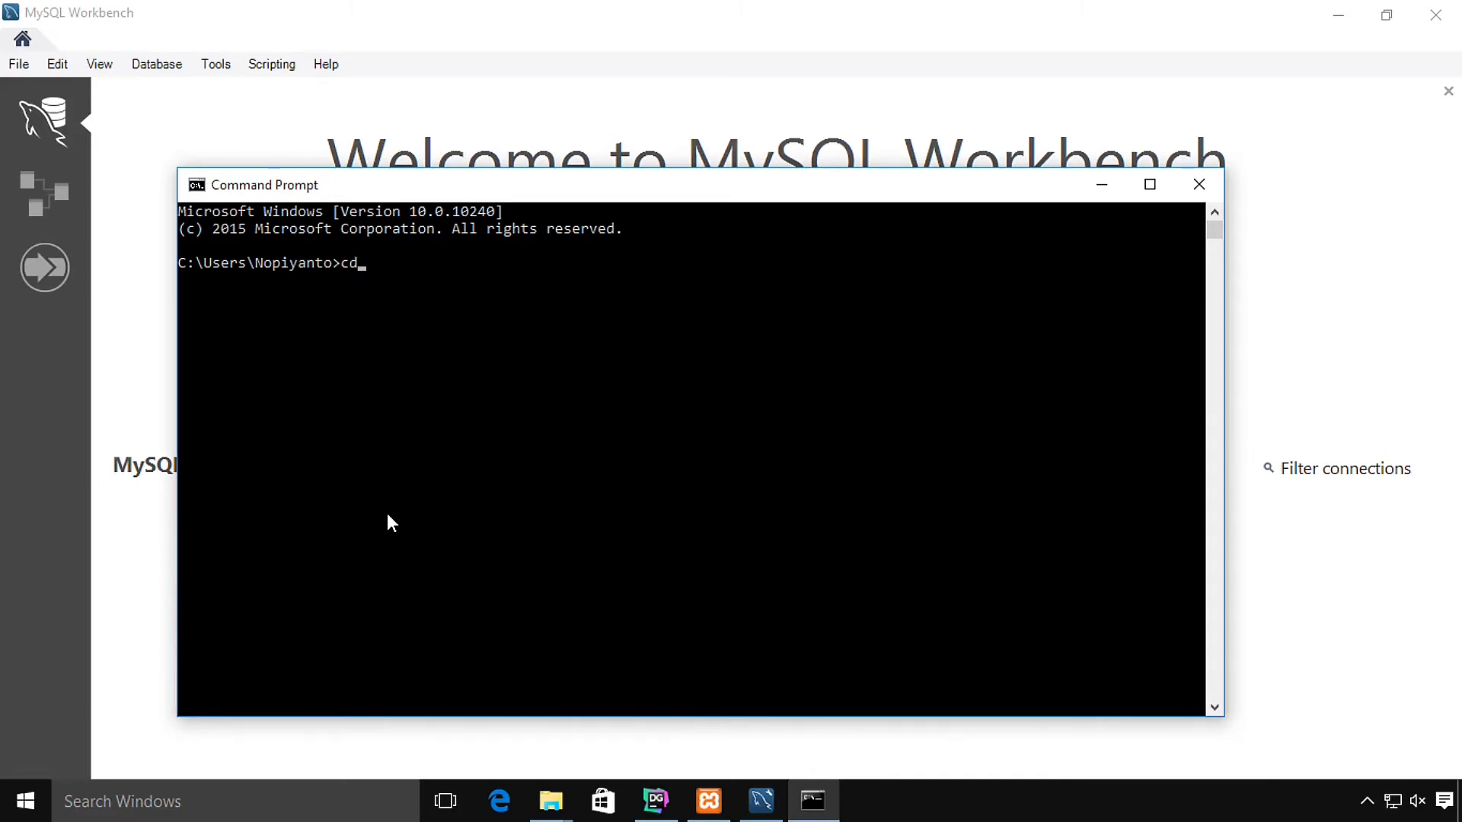
text(..)
key(Return)
text(cd..)
key(Return)
text(cd xampp)
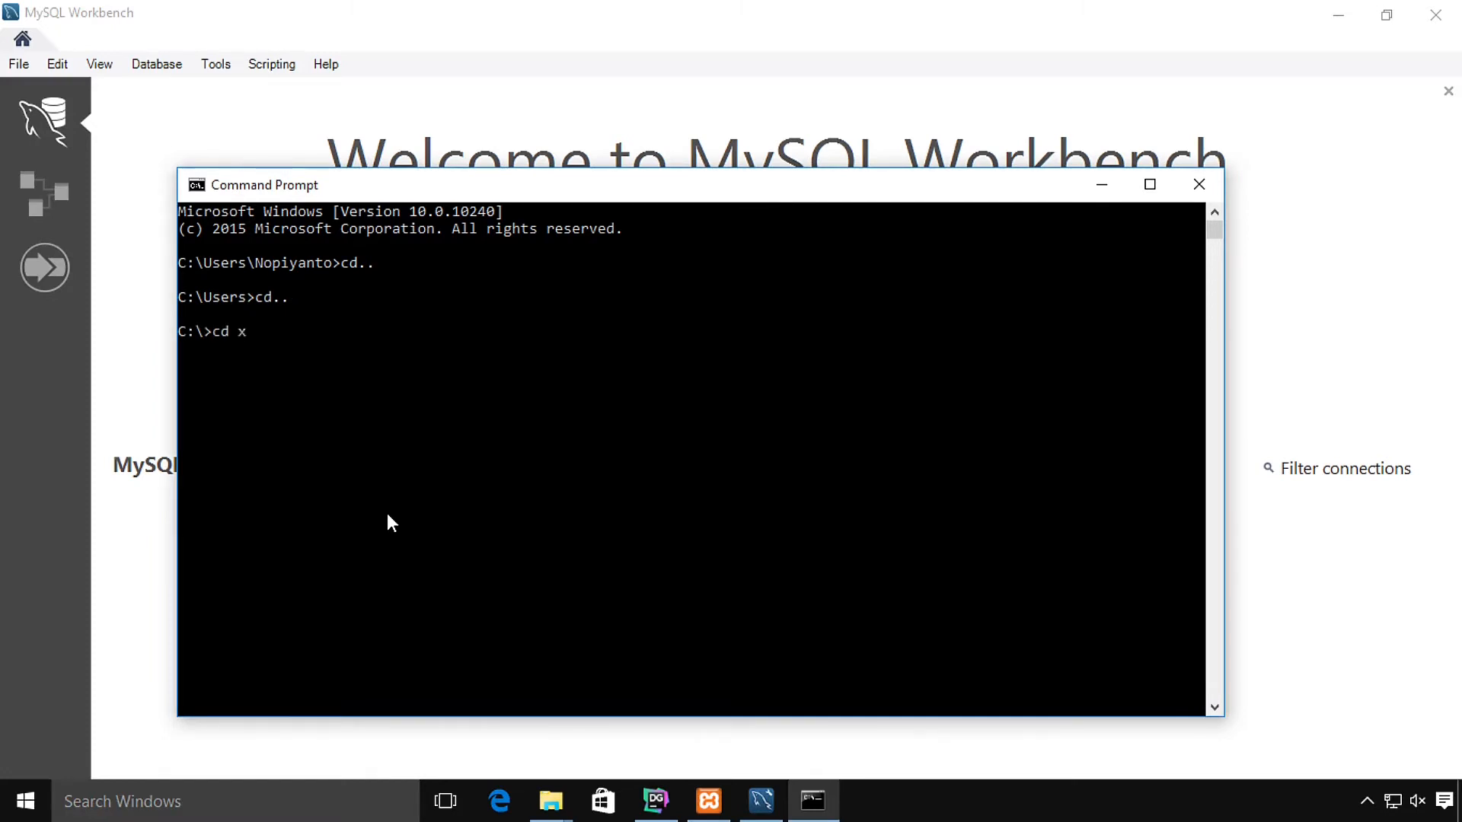
key(Return)
text(cd mysql)
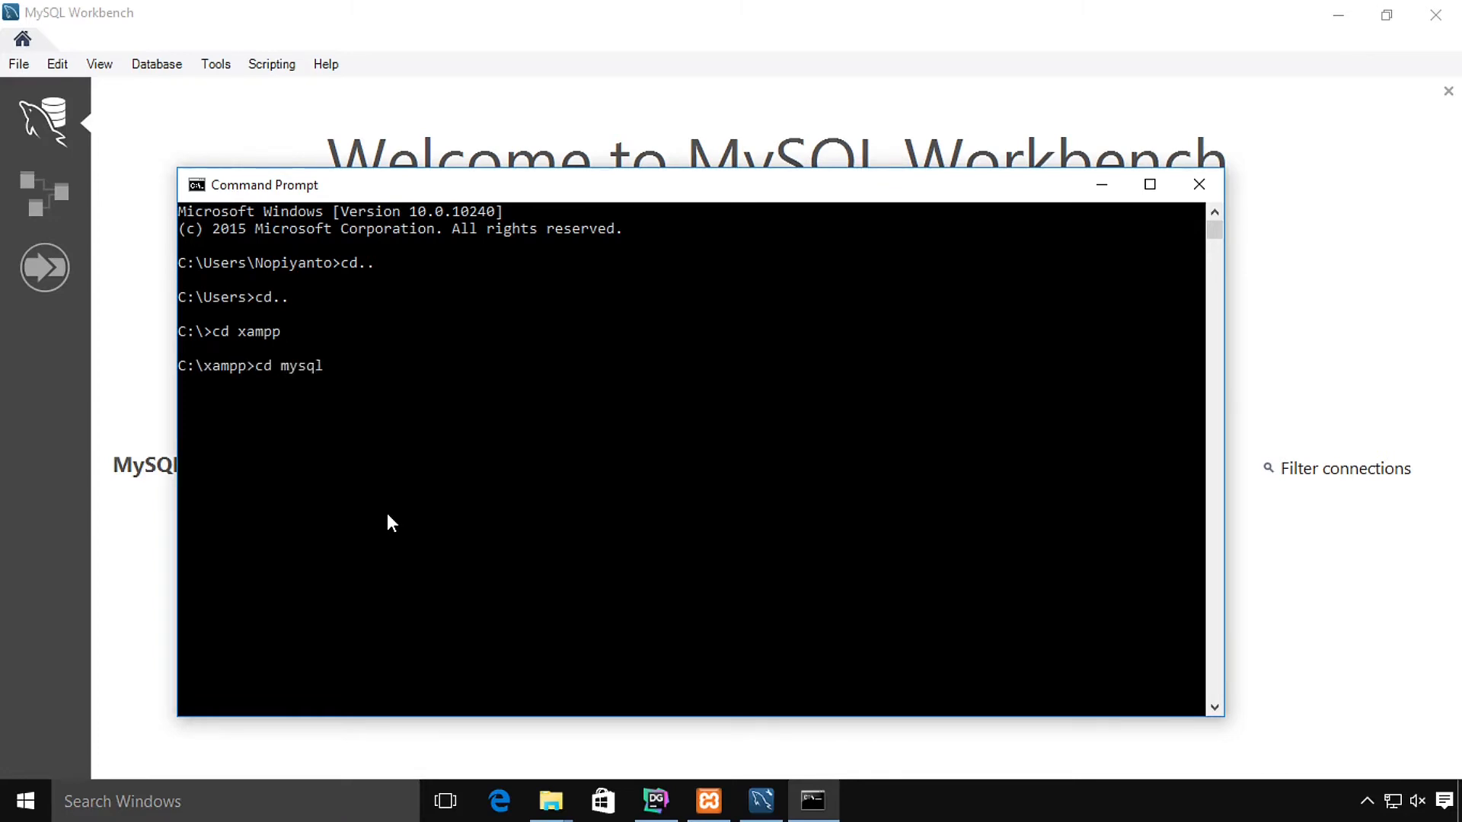
key(Return)
text(cd bin)
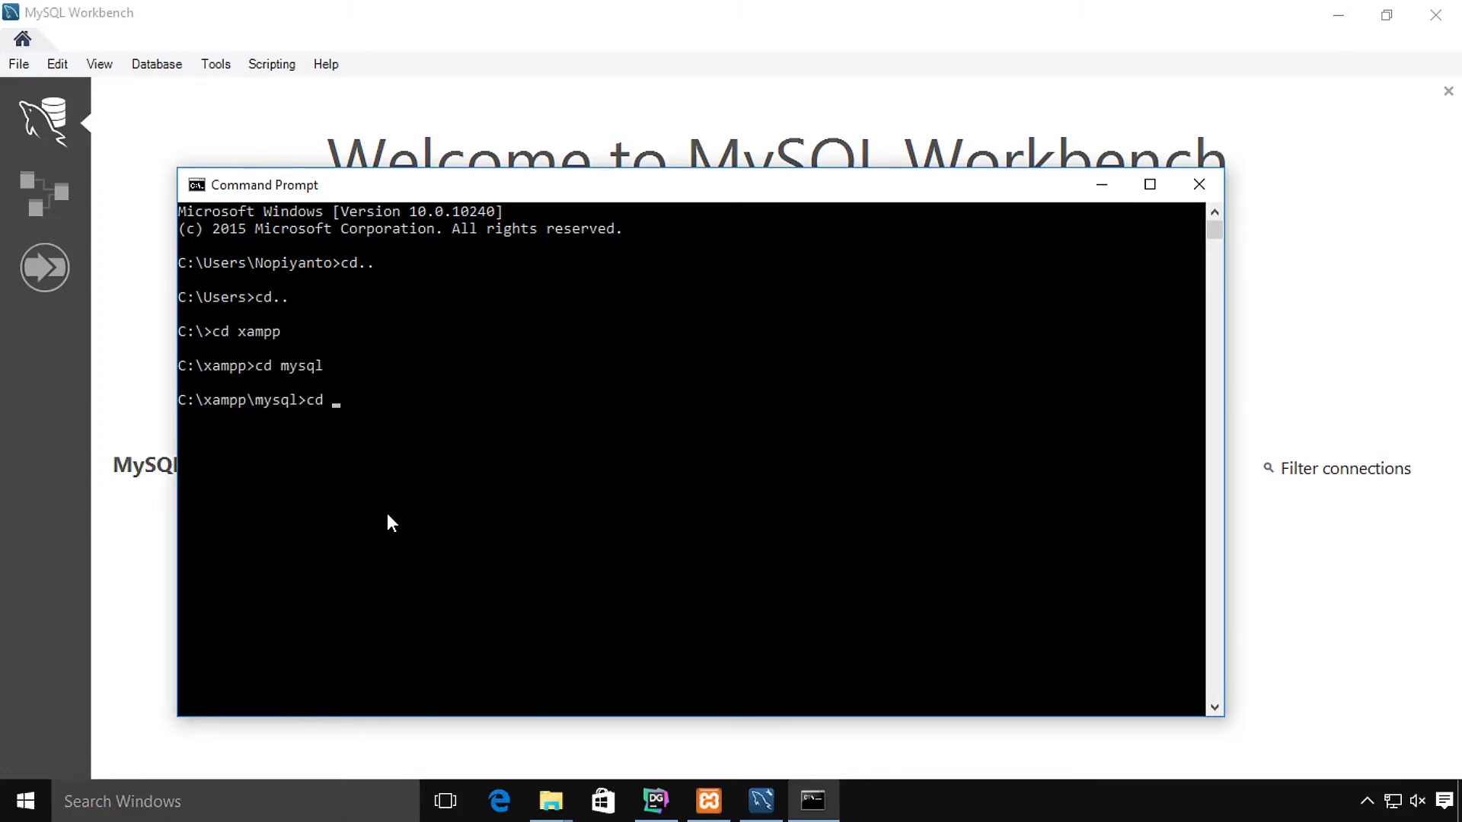
key(Return)
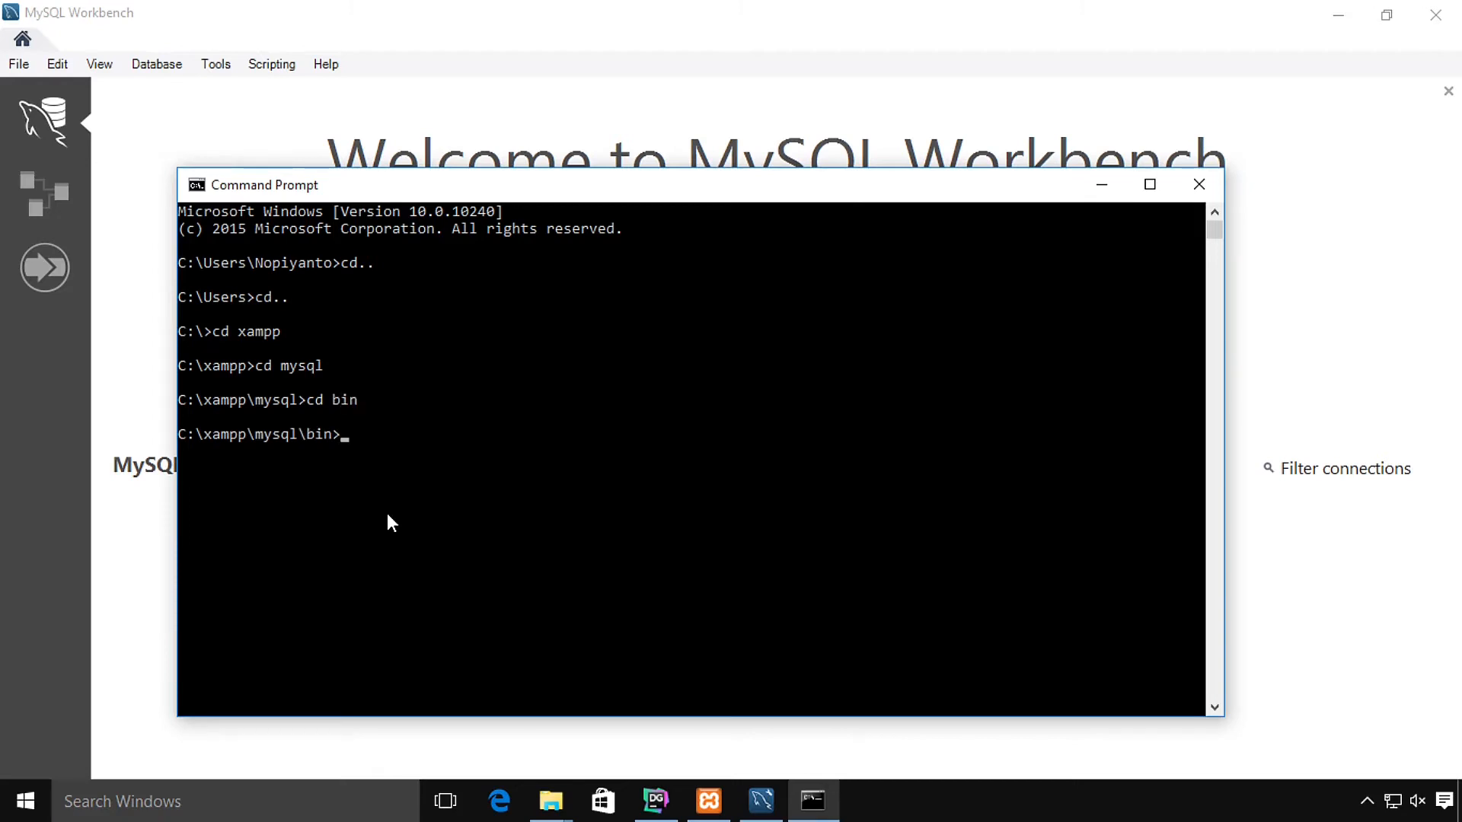
text(mysql -u root)
key(Return)
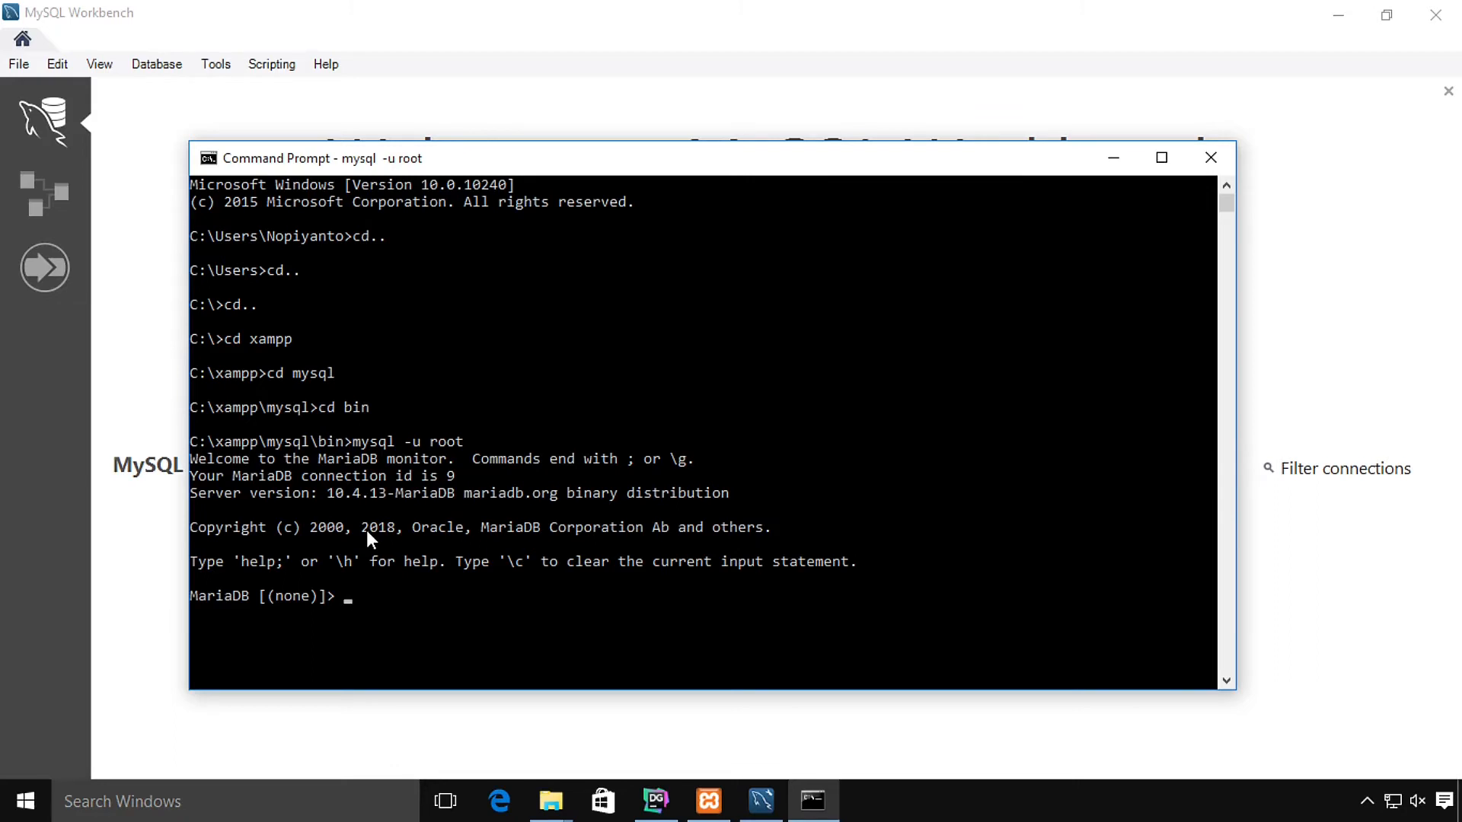
Step: Run show databases; to list the five databases, exit MariaDB, and close Command Prompt
text(show databases;)
key(Return)
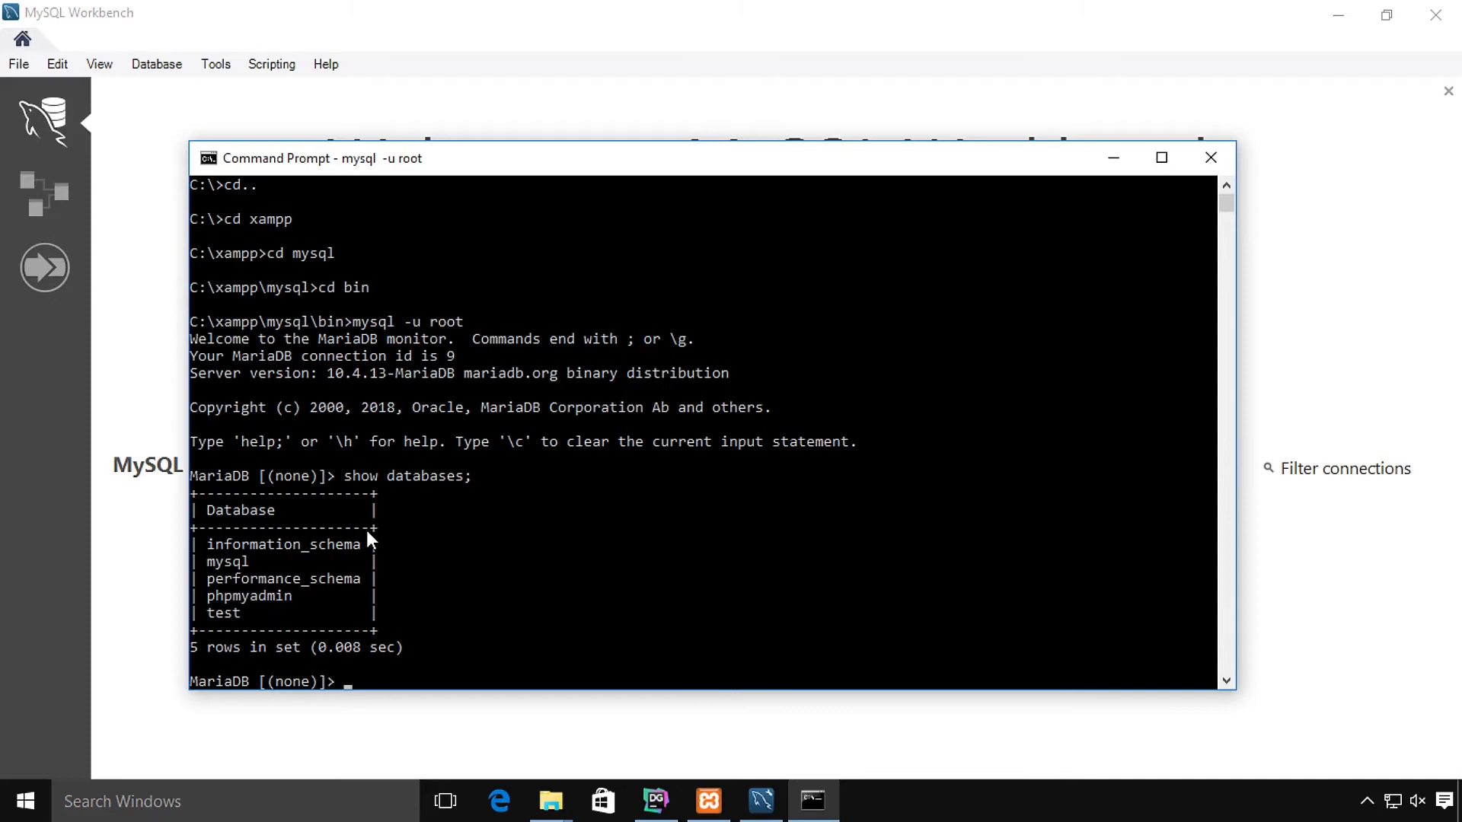
text(exit)
key(Return)
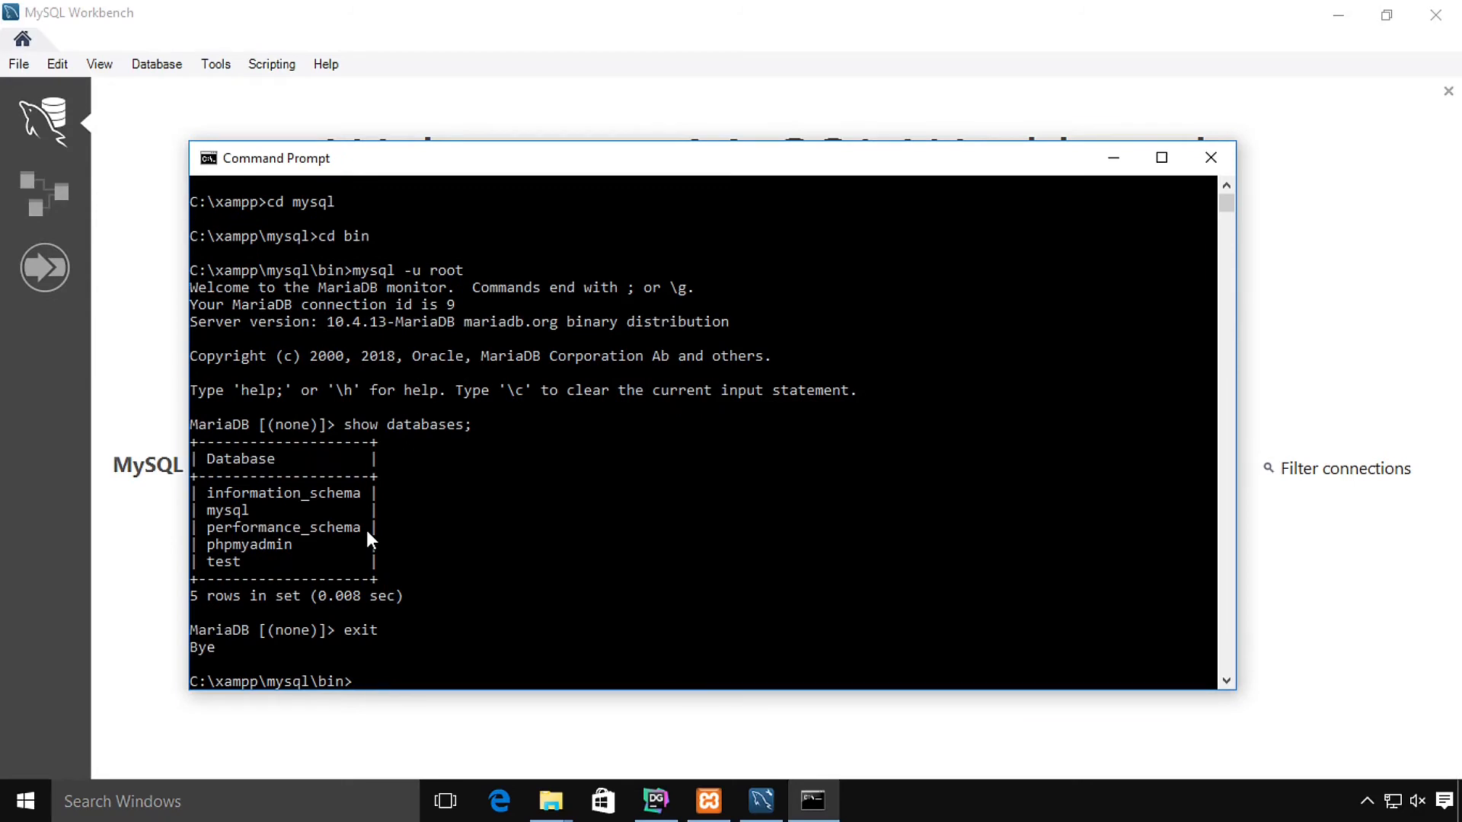
click(1219, 161)
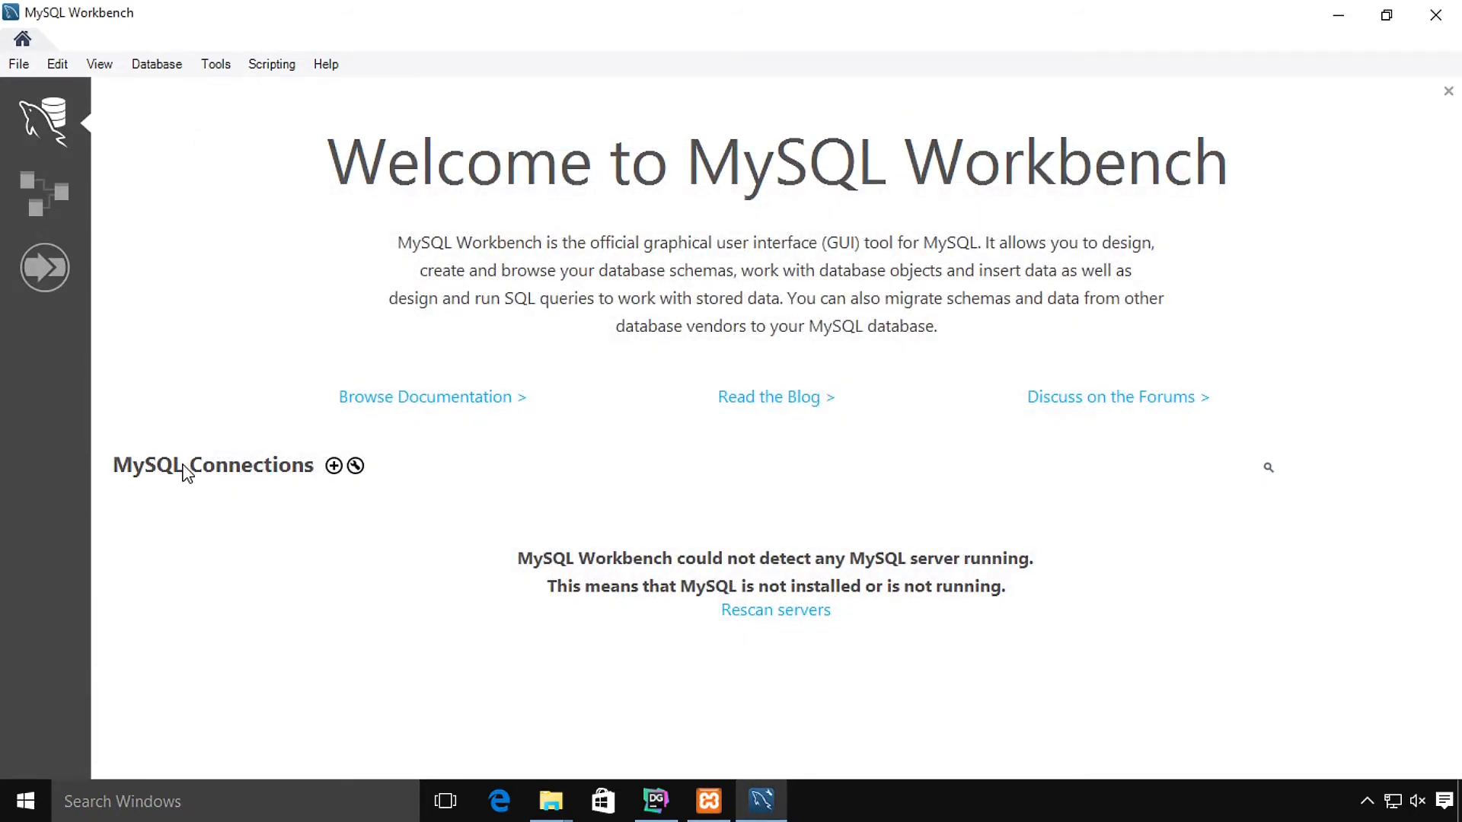
Step: Create a connection named koneksi and test it, continuing past the server version warning
click(333, 466)
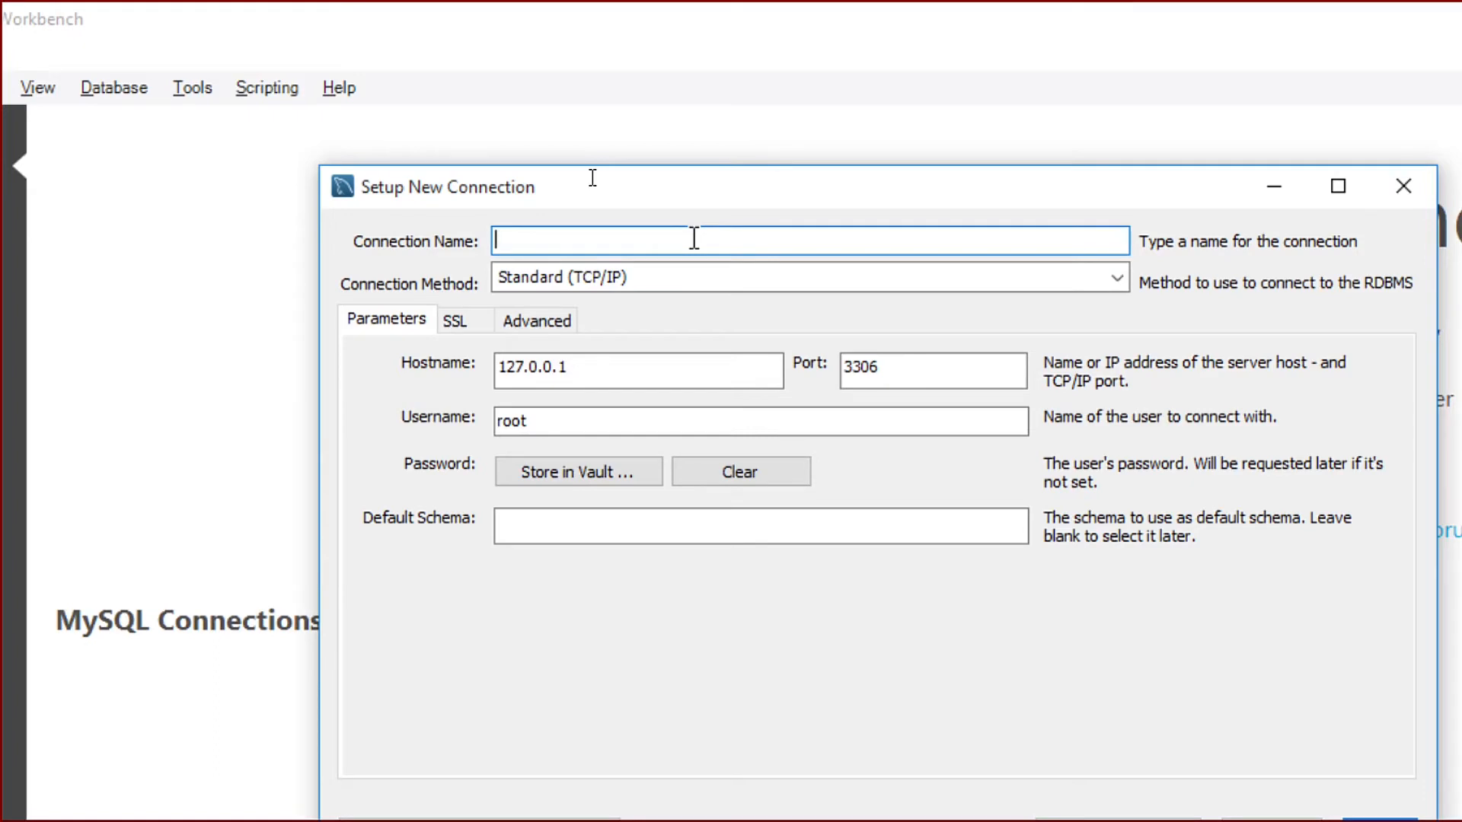
text(koneksi)
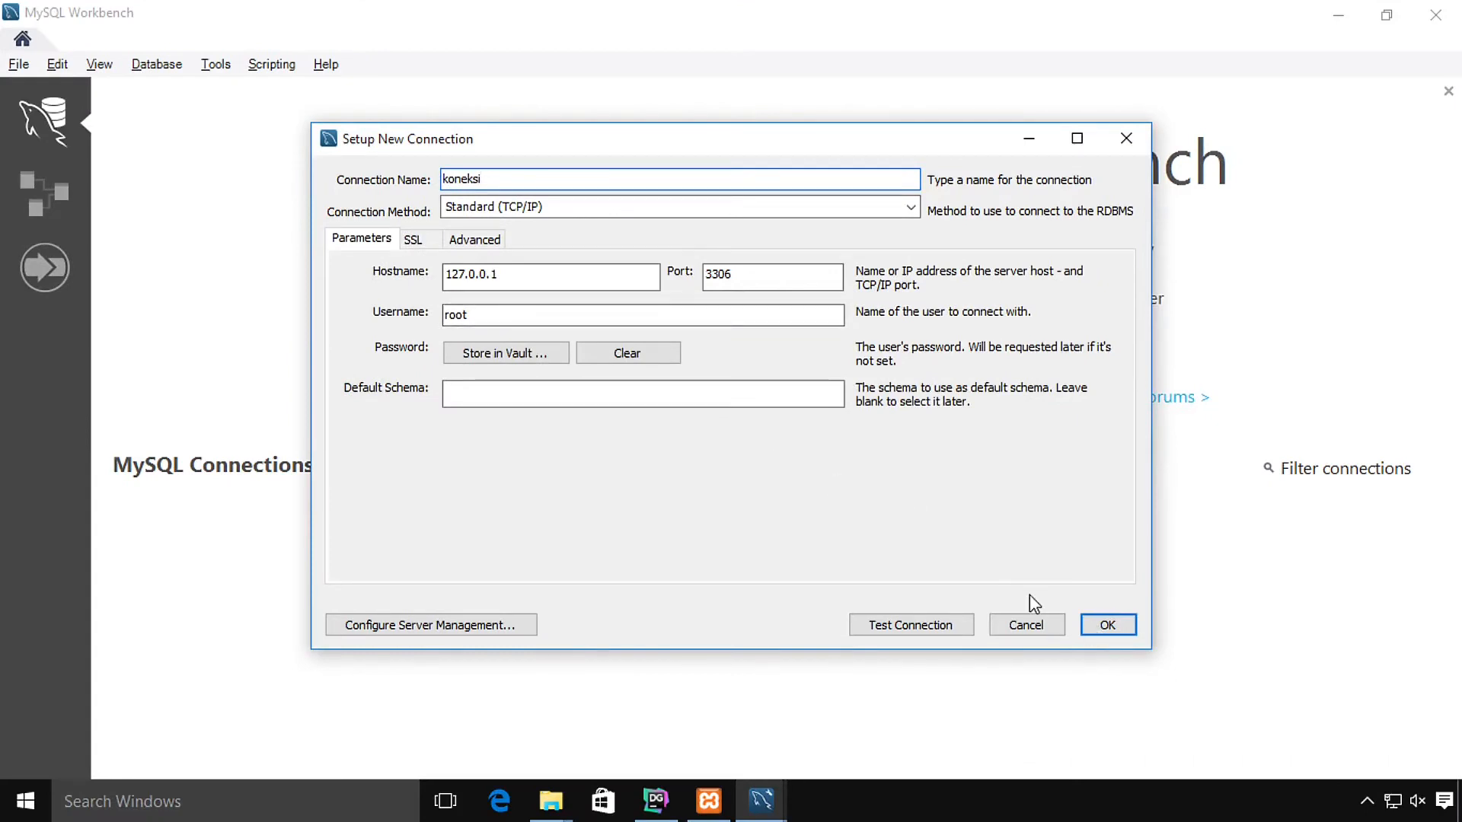
click(888, 638)
click(715, 482)
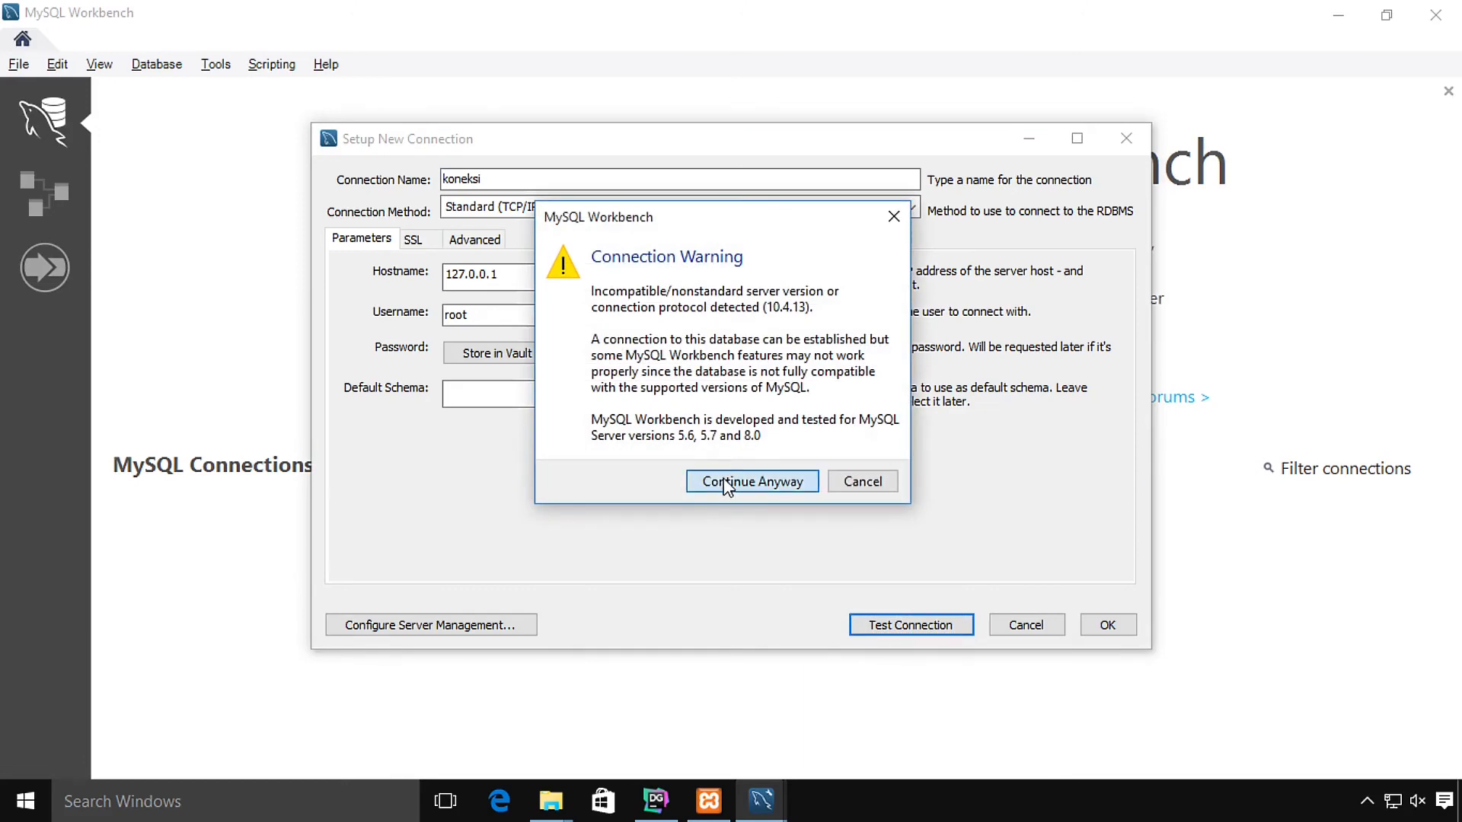
click(861, 466)
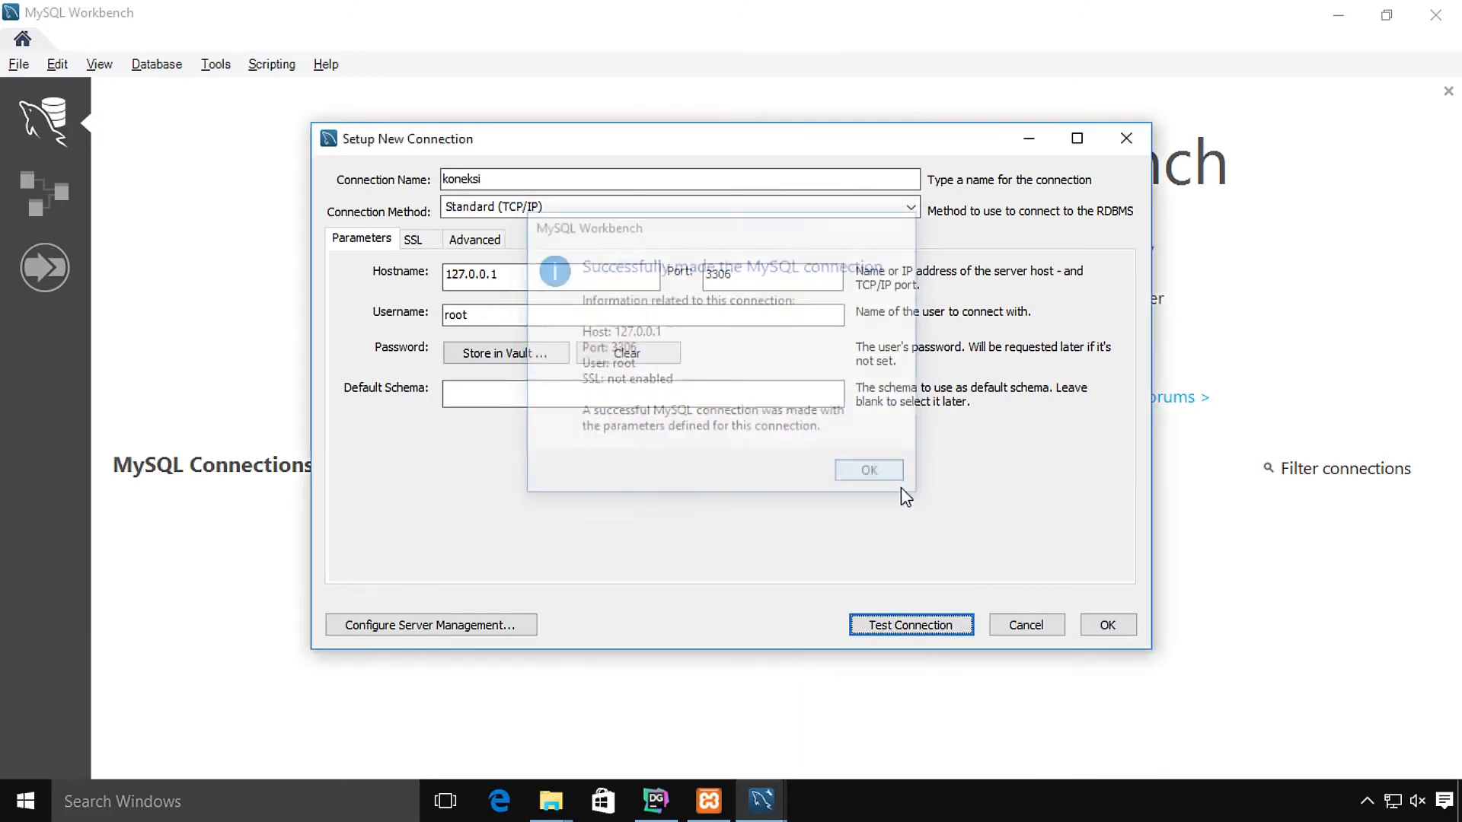
Step: Save koneksi, open it with the version warning suppressed, and show the Schemas list
click(1104, 624)
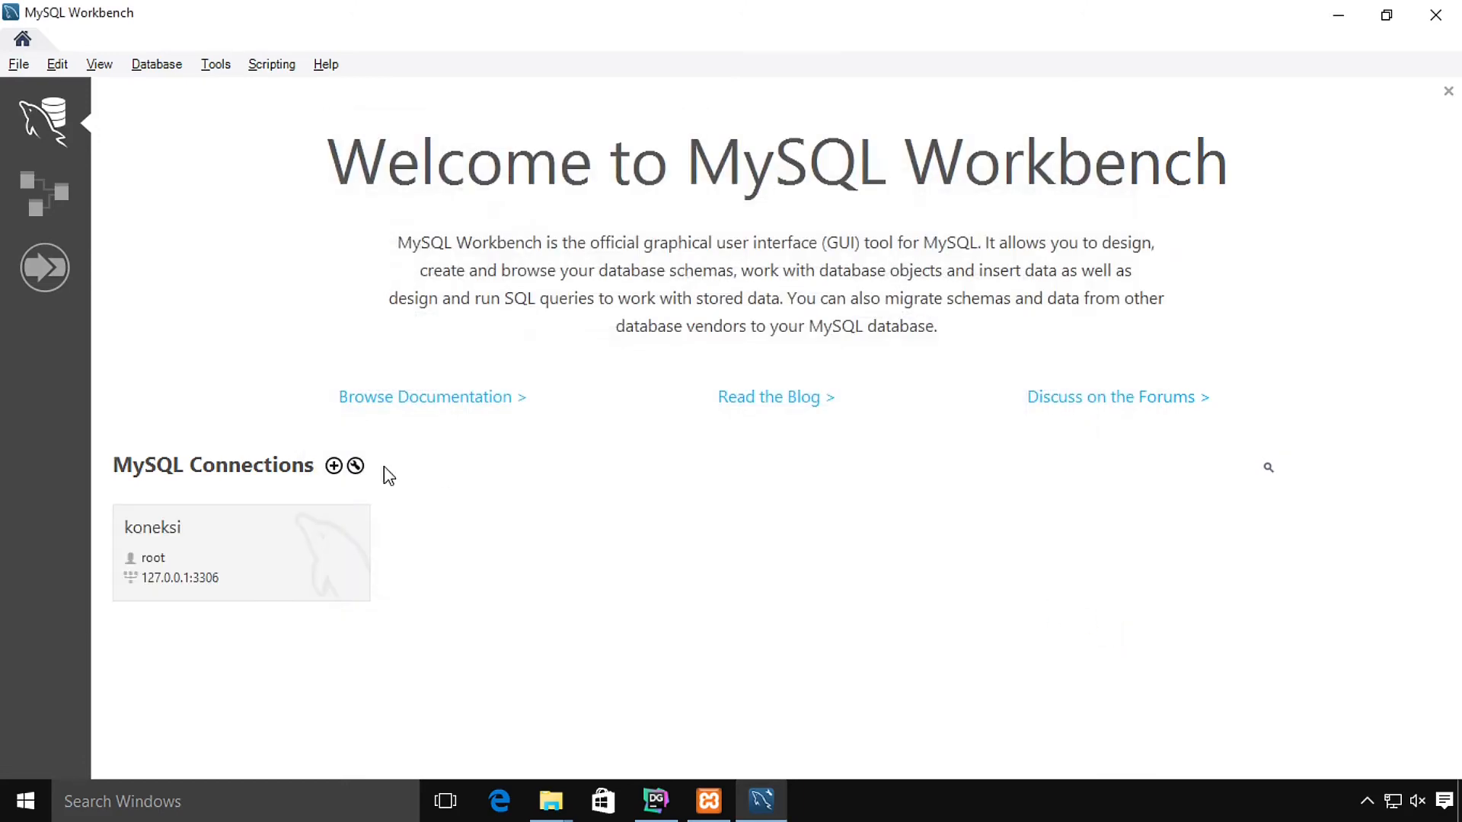
click(222, 522)
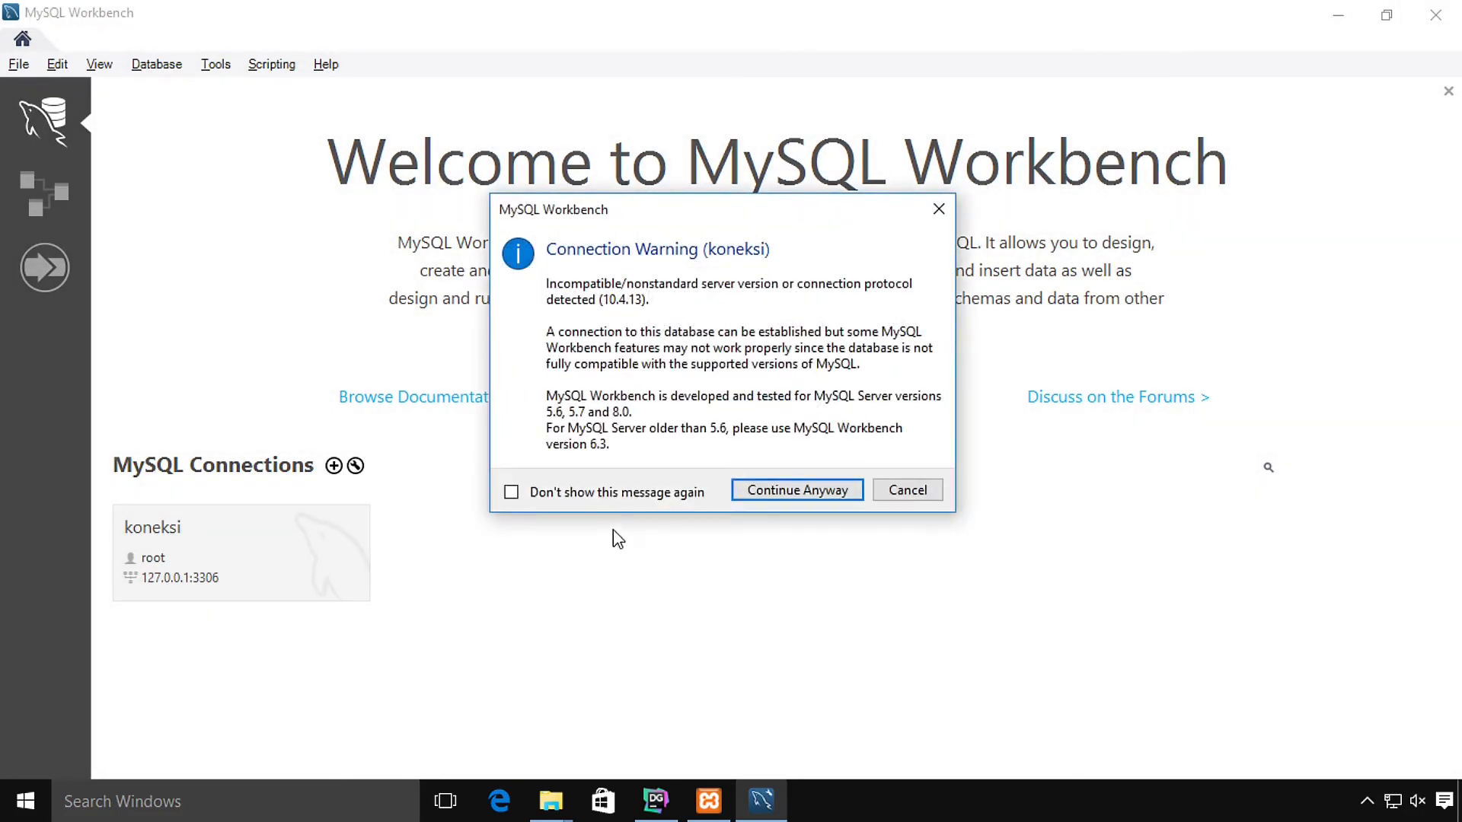
click(593, 492)
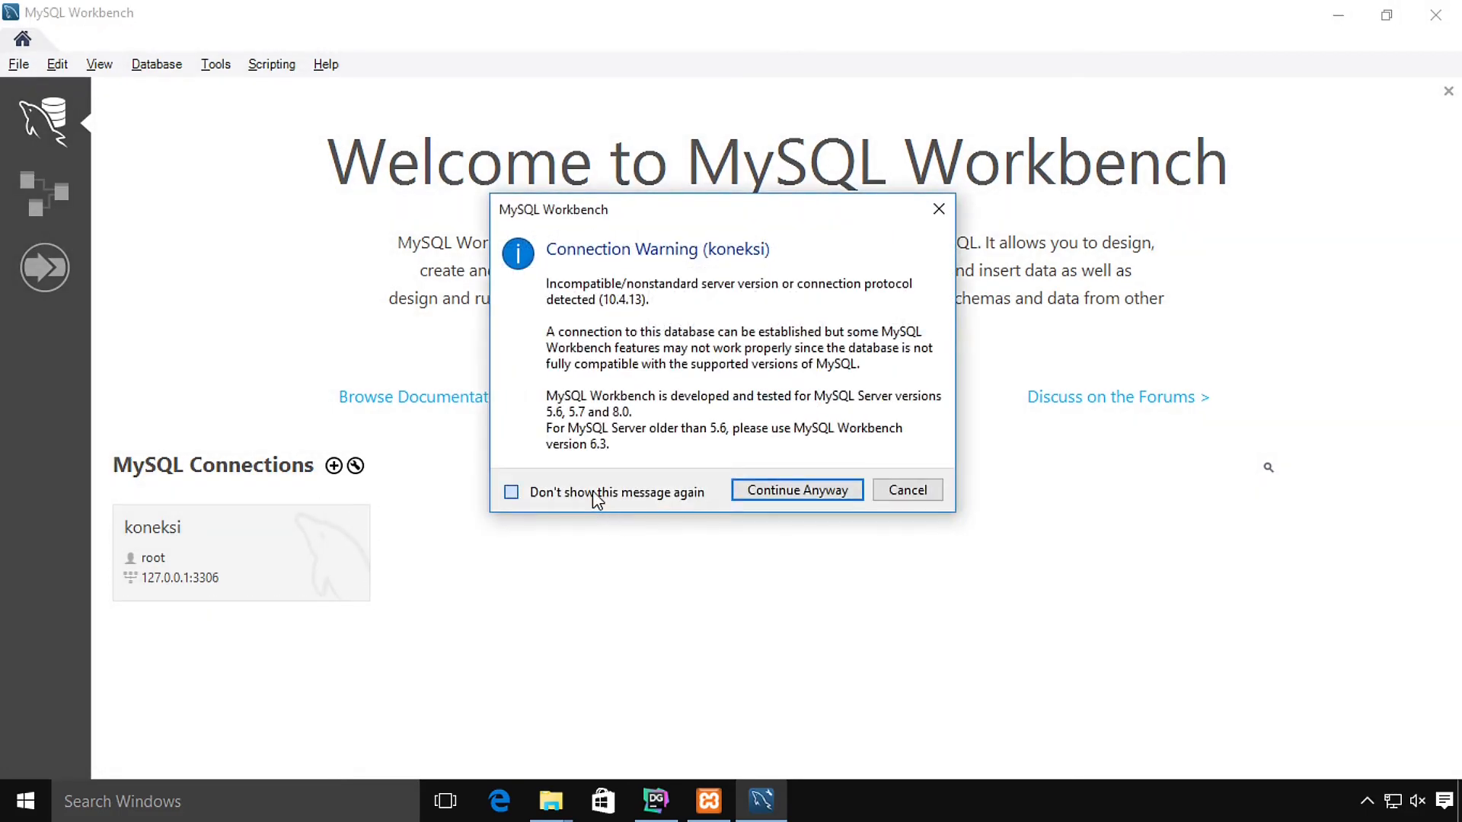
click(812, 494)
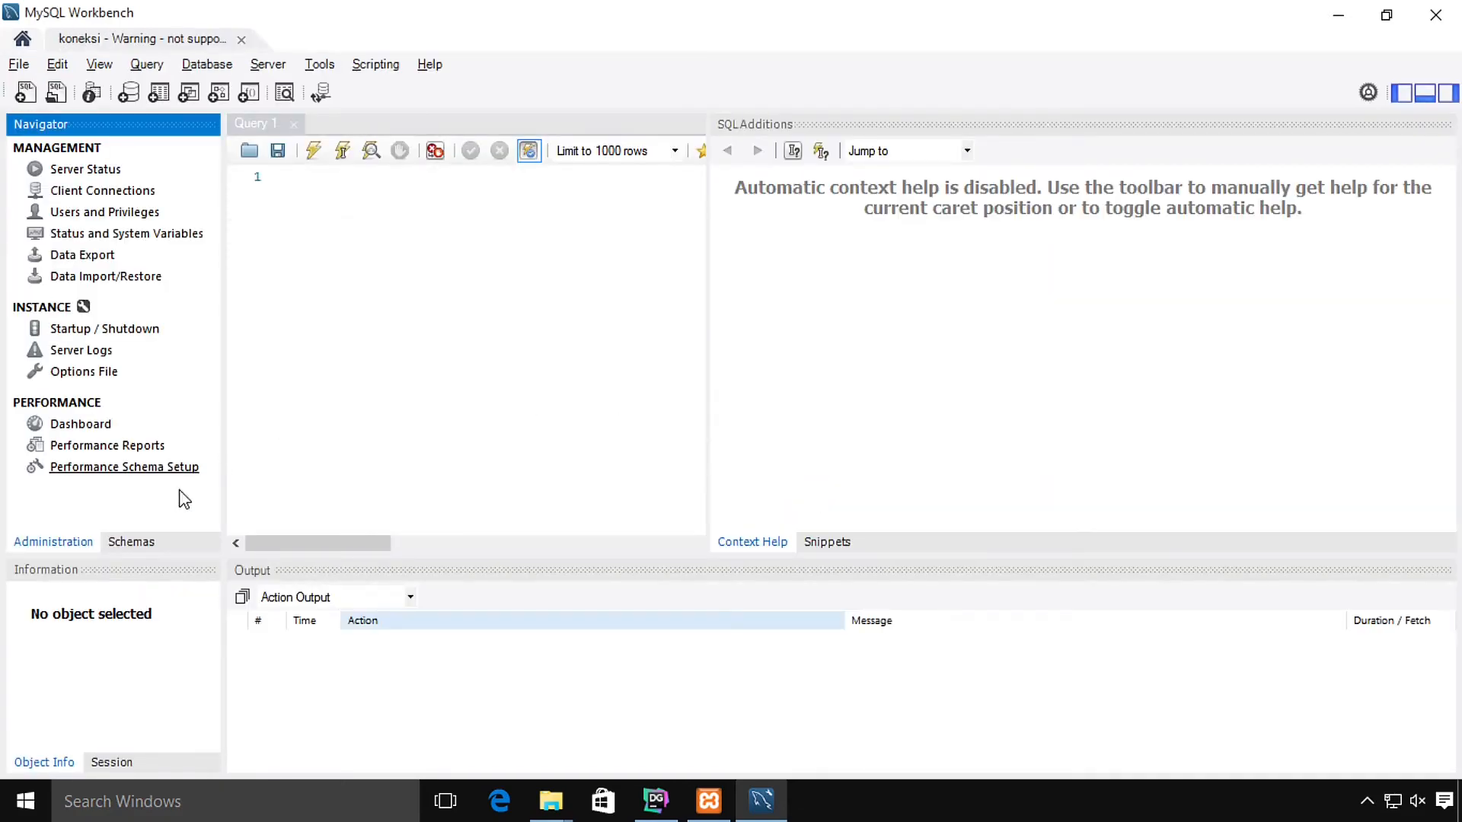
click(131, 542)
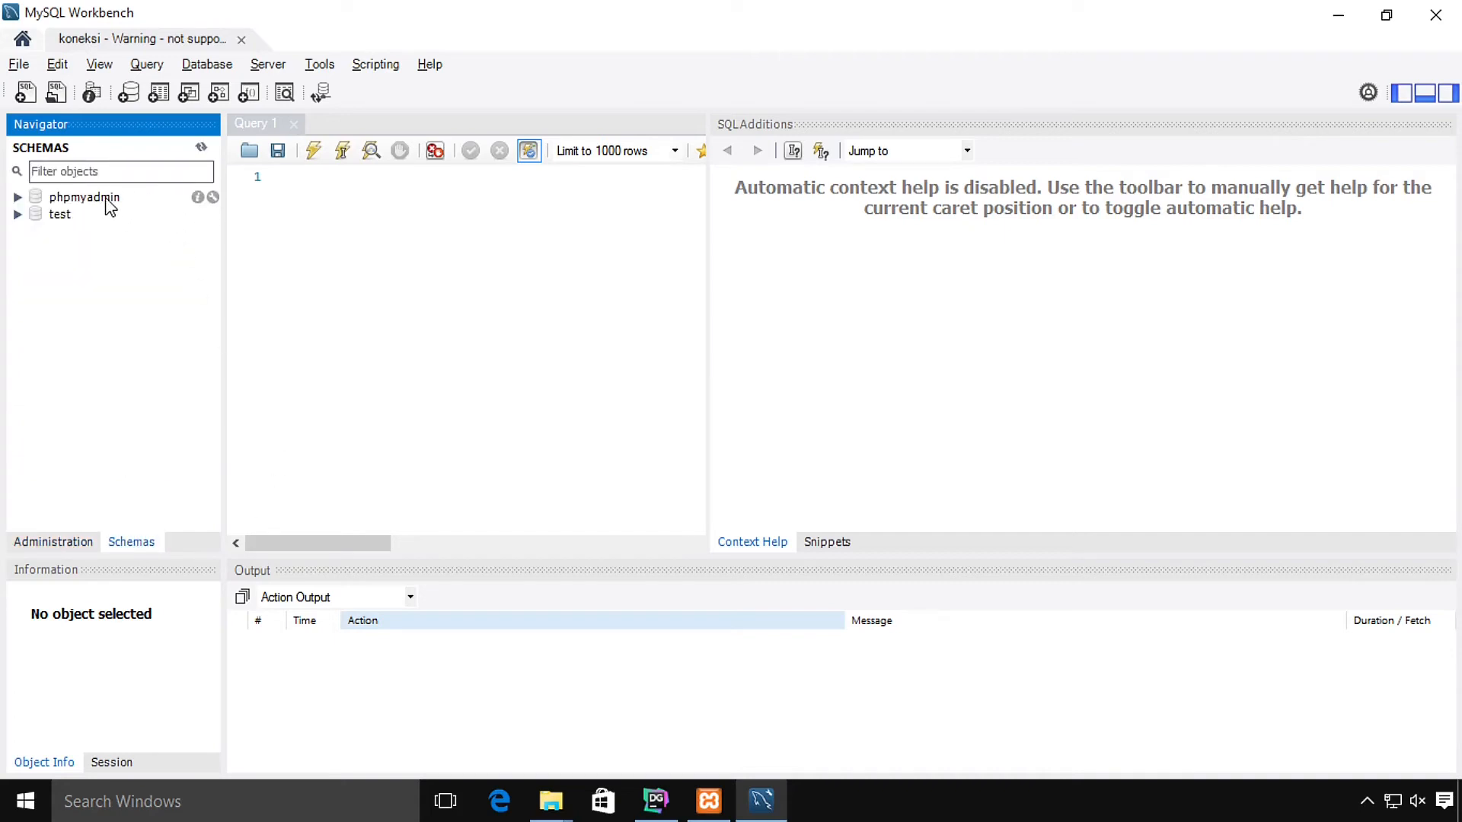
Step: Write and execute create database latihan in the query editor
click(418, 222)
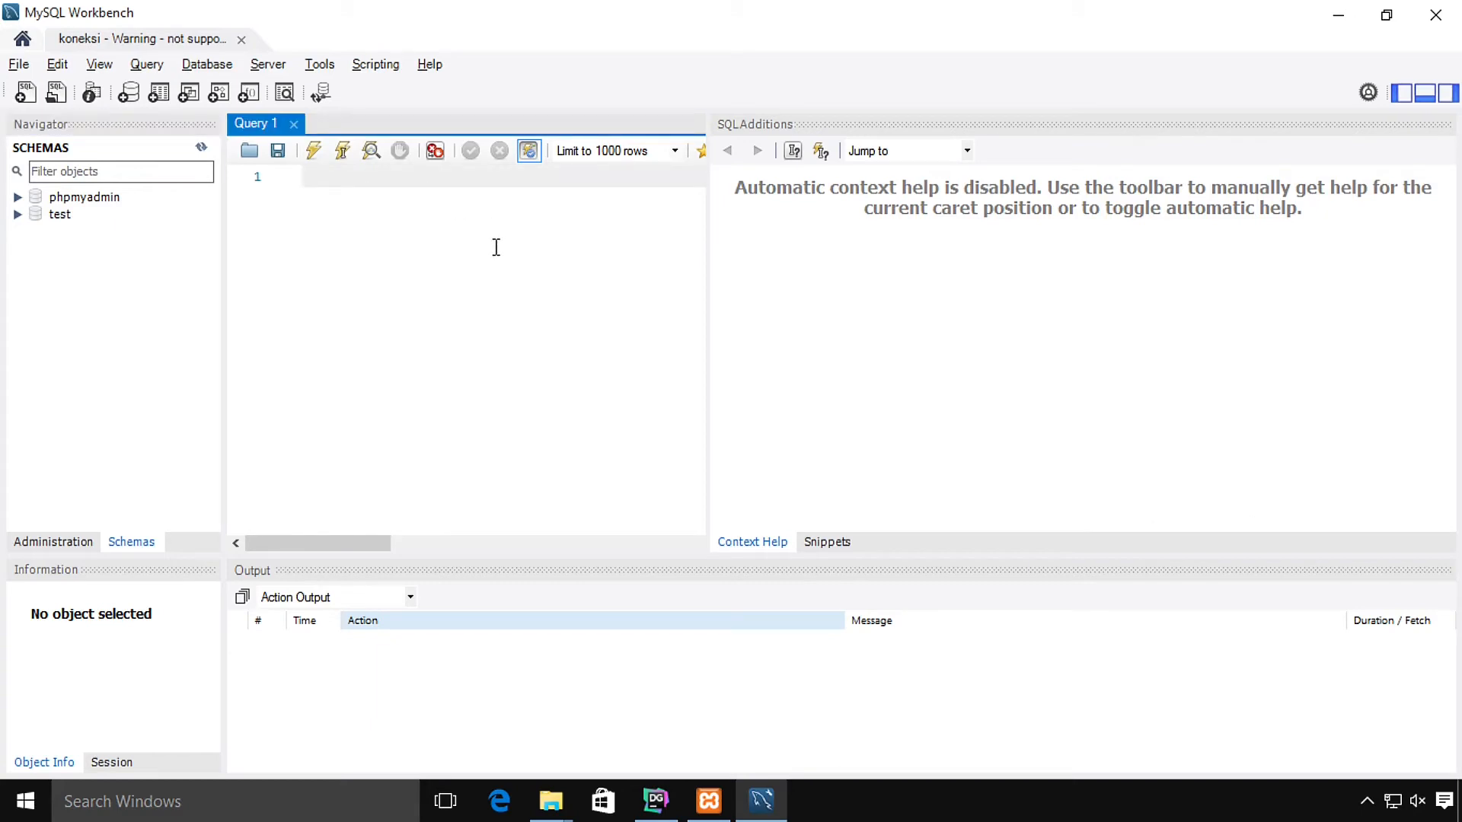
scroll(364, 318, up, 4)
scroll(365, 318, up, 3)
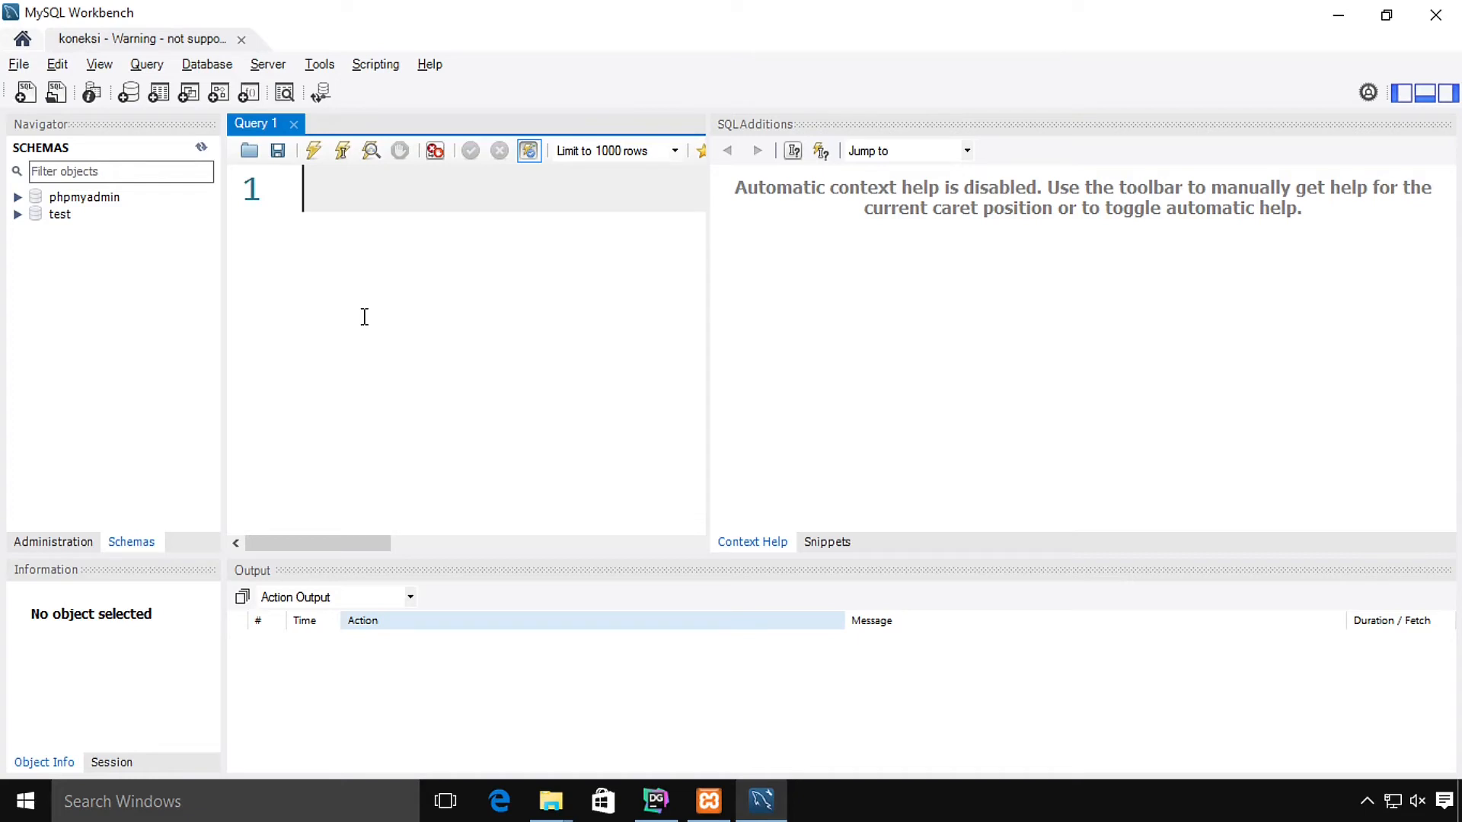
text(create databases)
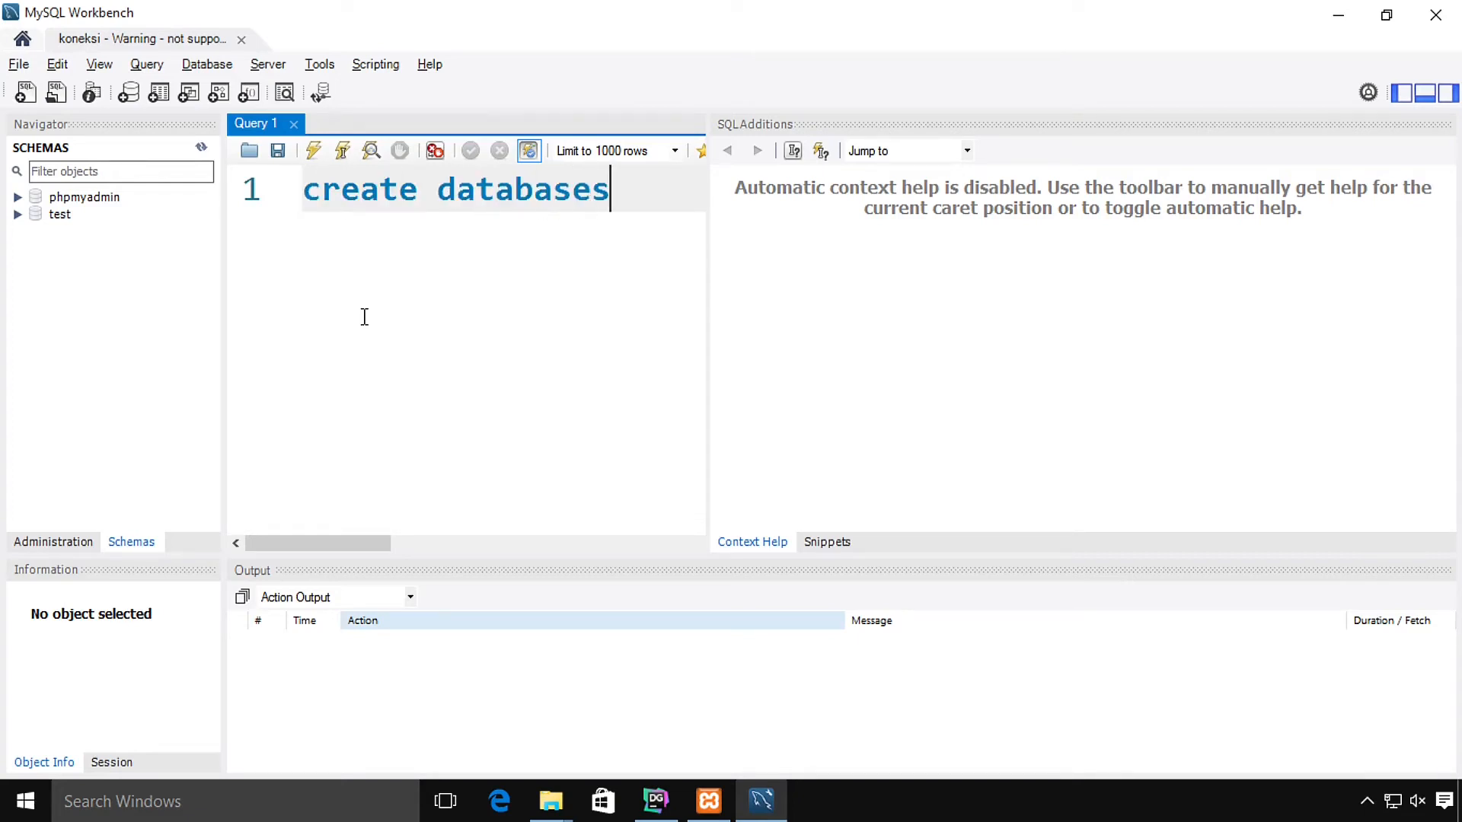
key(BackSpace)
text(latih)
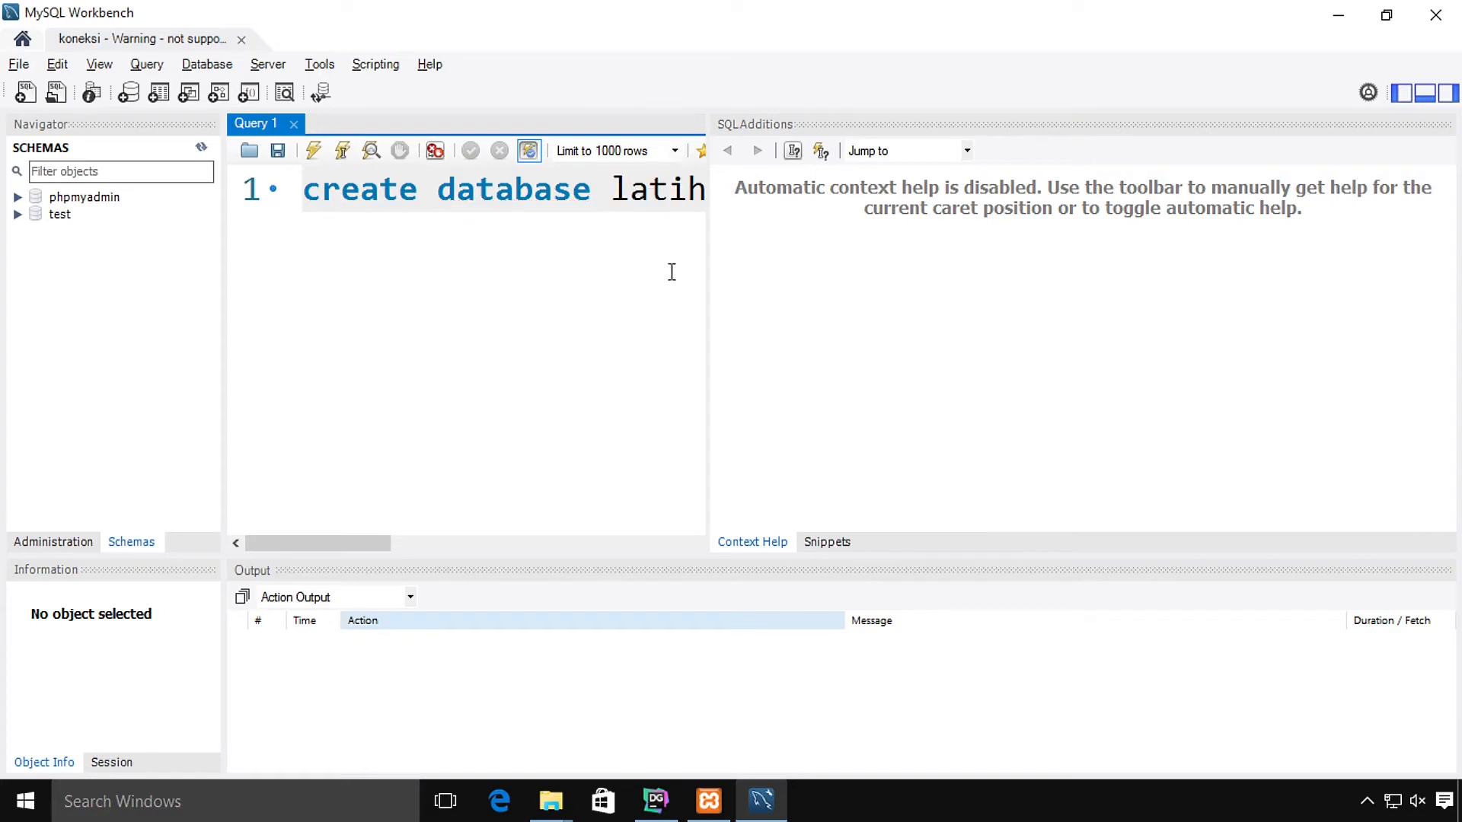
drag(707, 266, 1209, 319)
text(an)
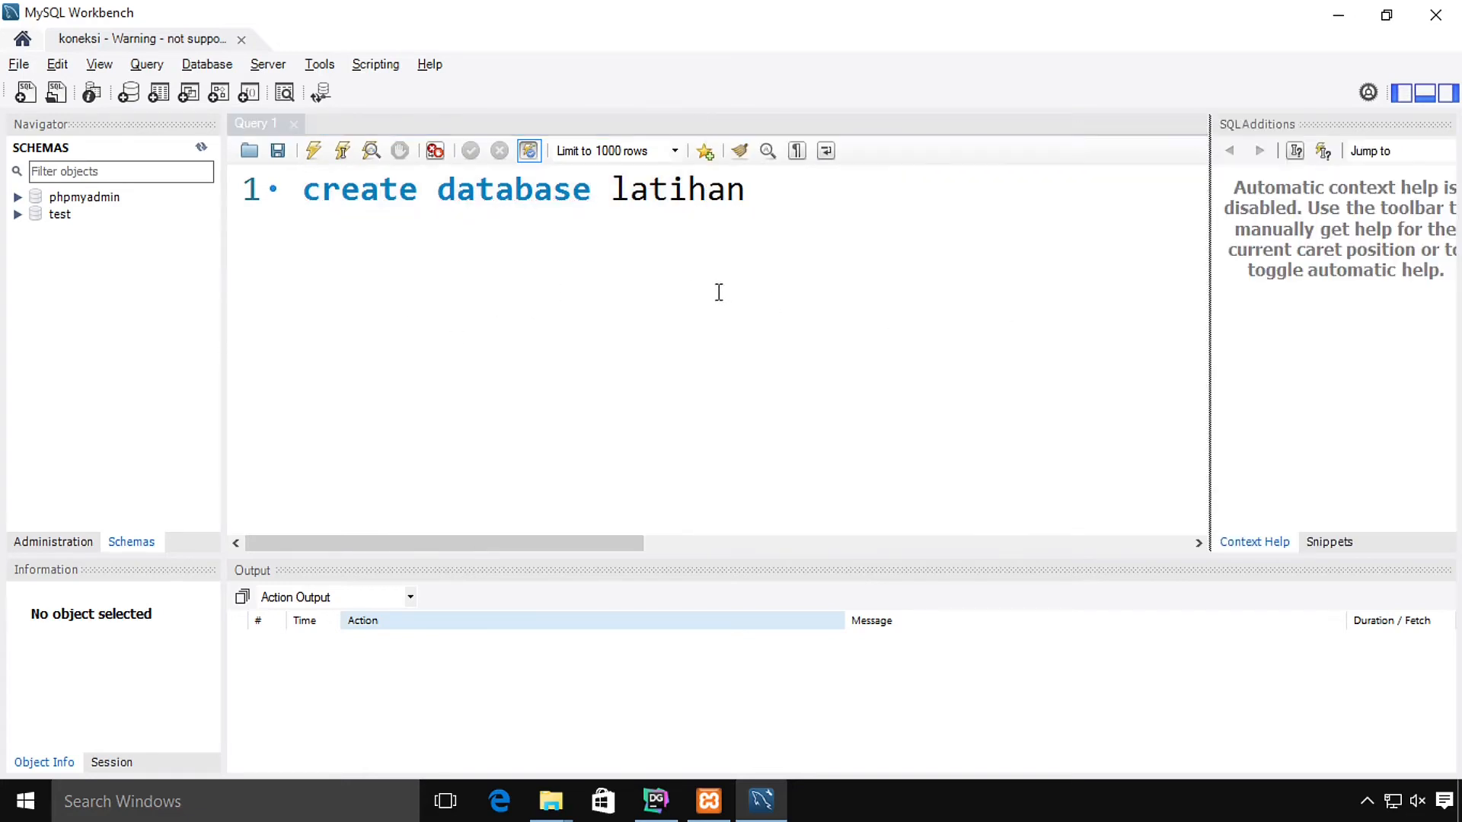
drag(746, 189, 281, 165)
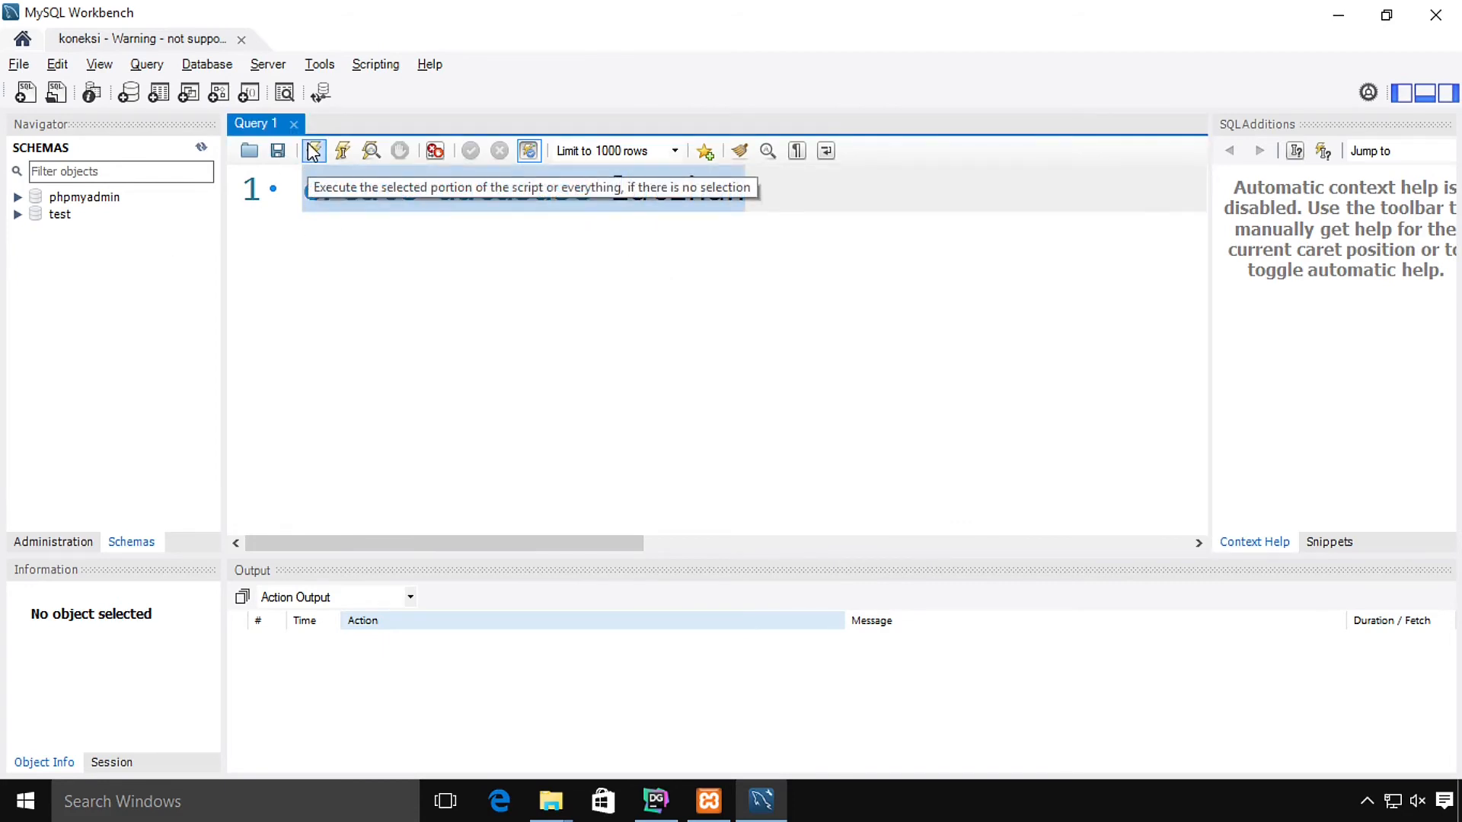
click(312, 151)
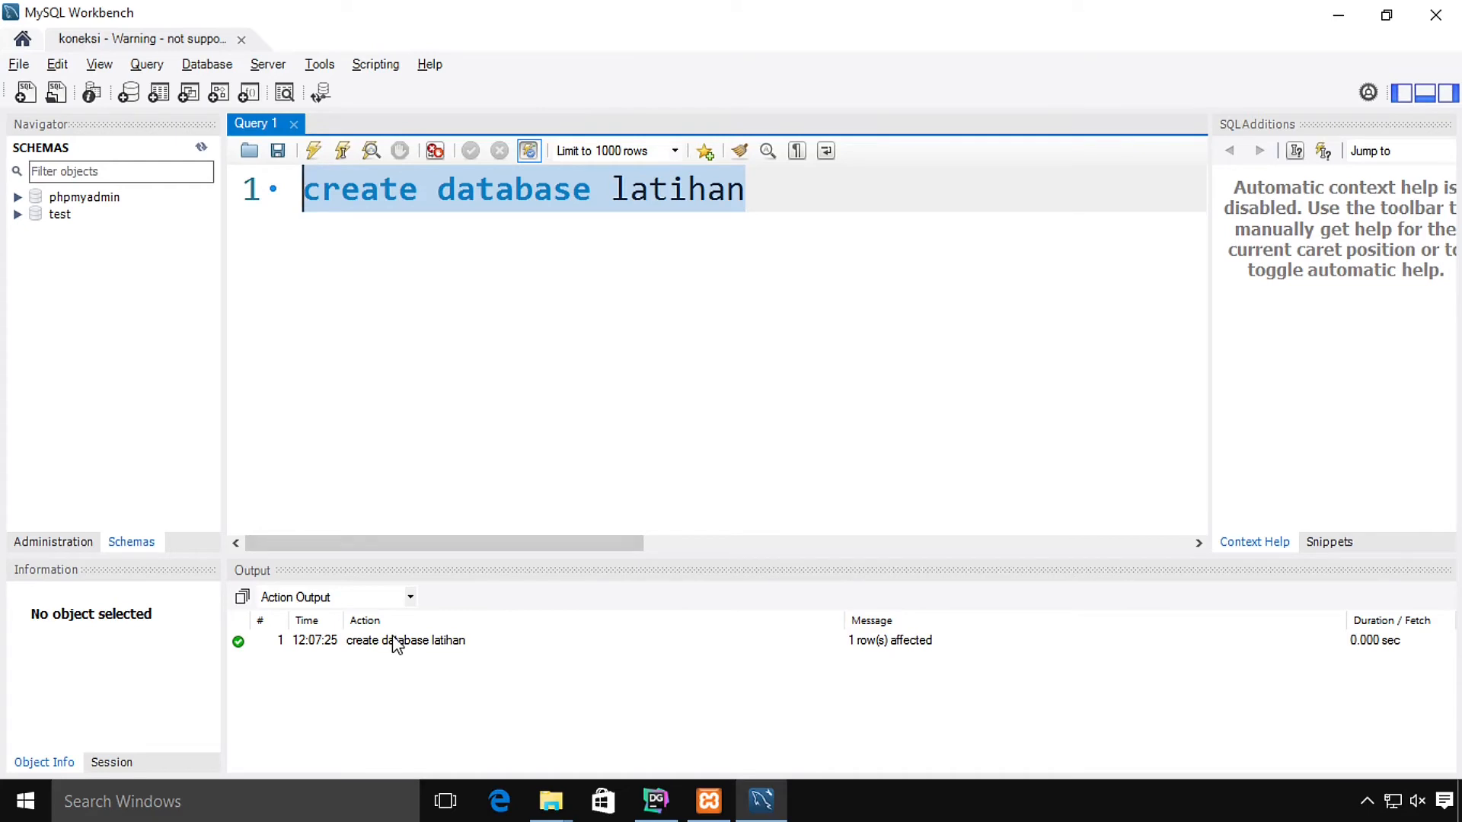
Step: Add and execute show databases; on a new line to view the six databases
click(759, 221)
key(Return)
key(Return)
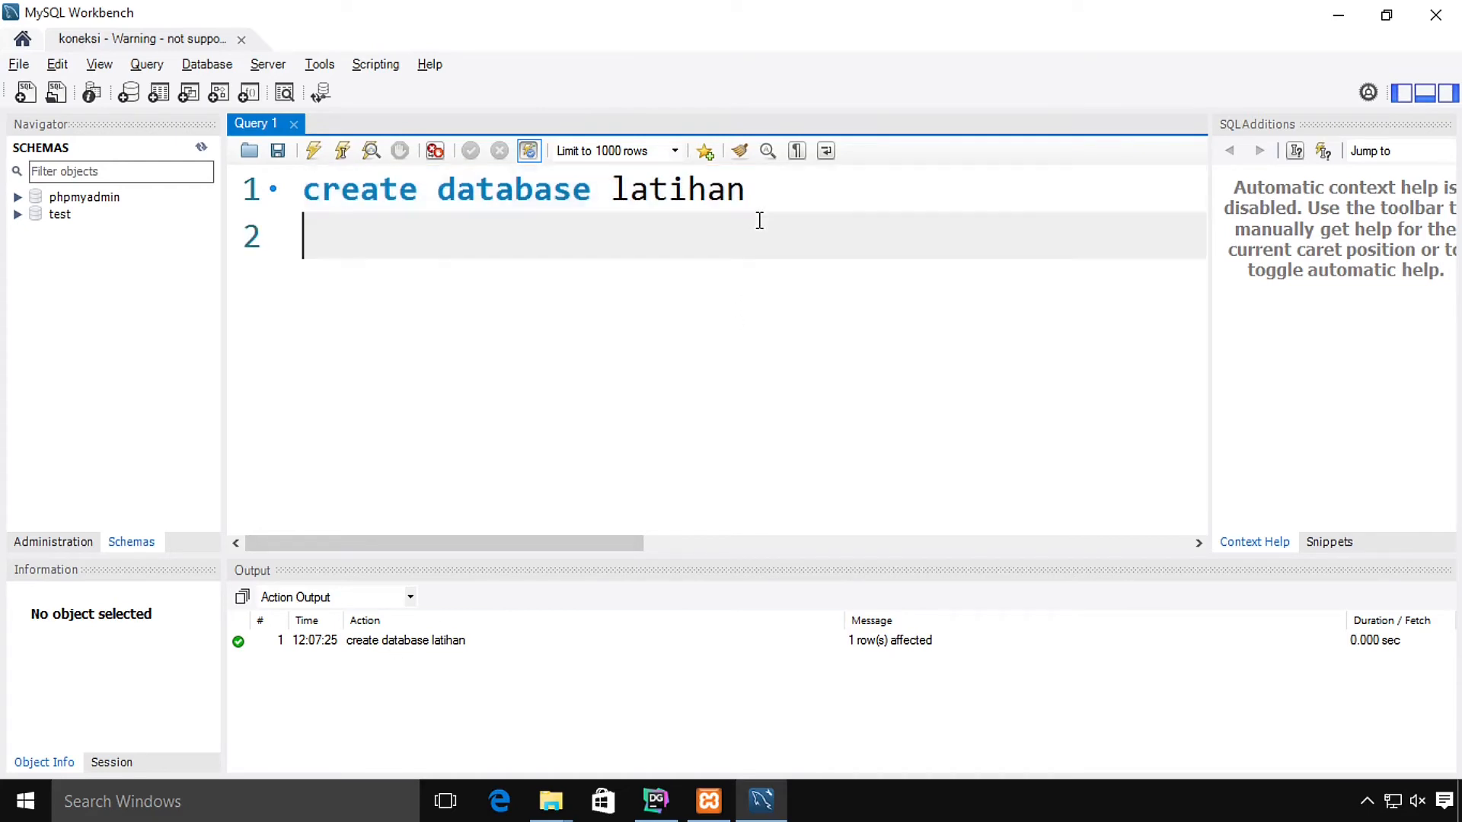
text(show d)
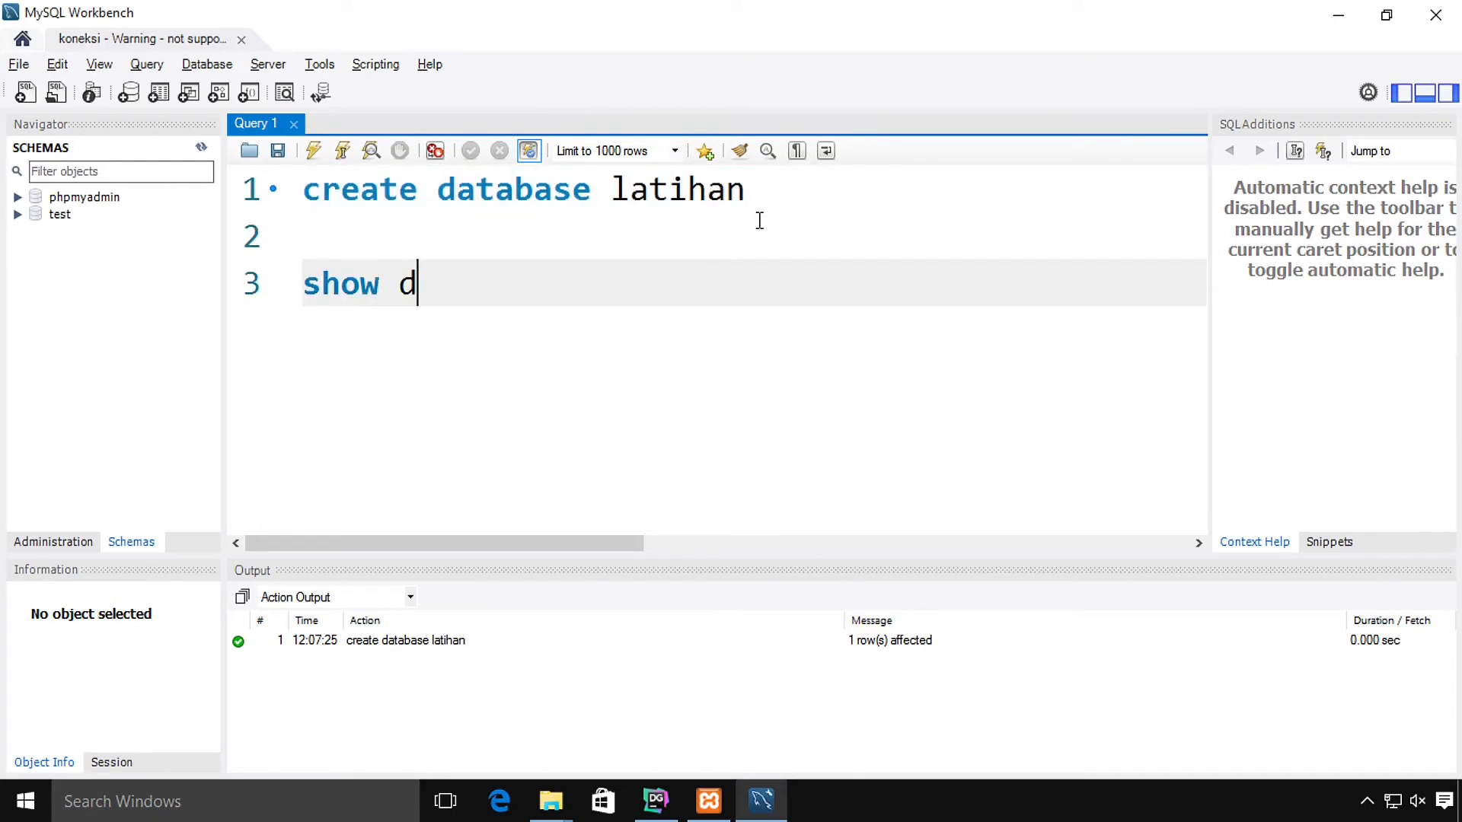
text(atabases;)
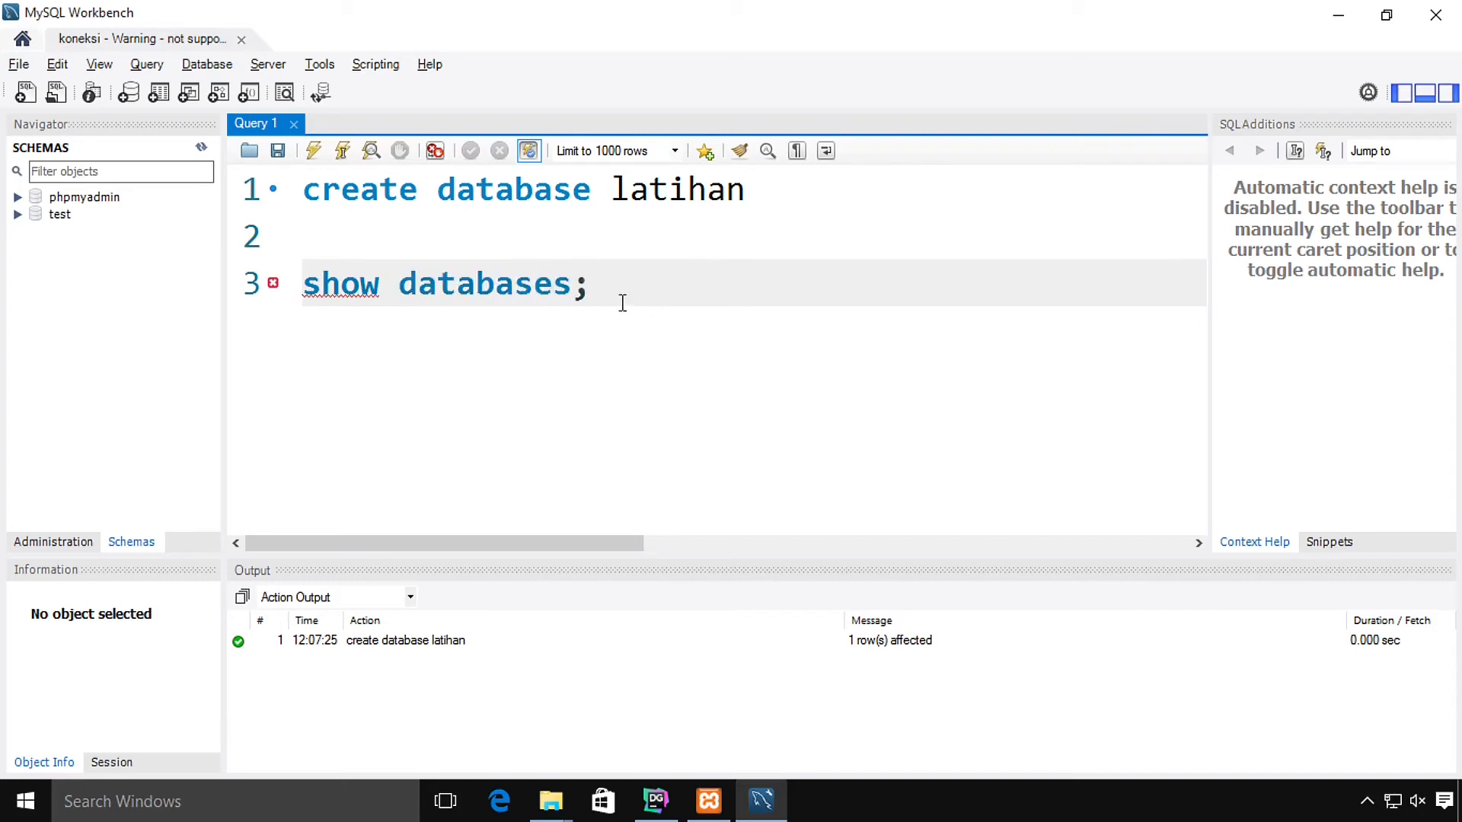
drag(620, 303, 276, 279)
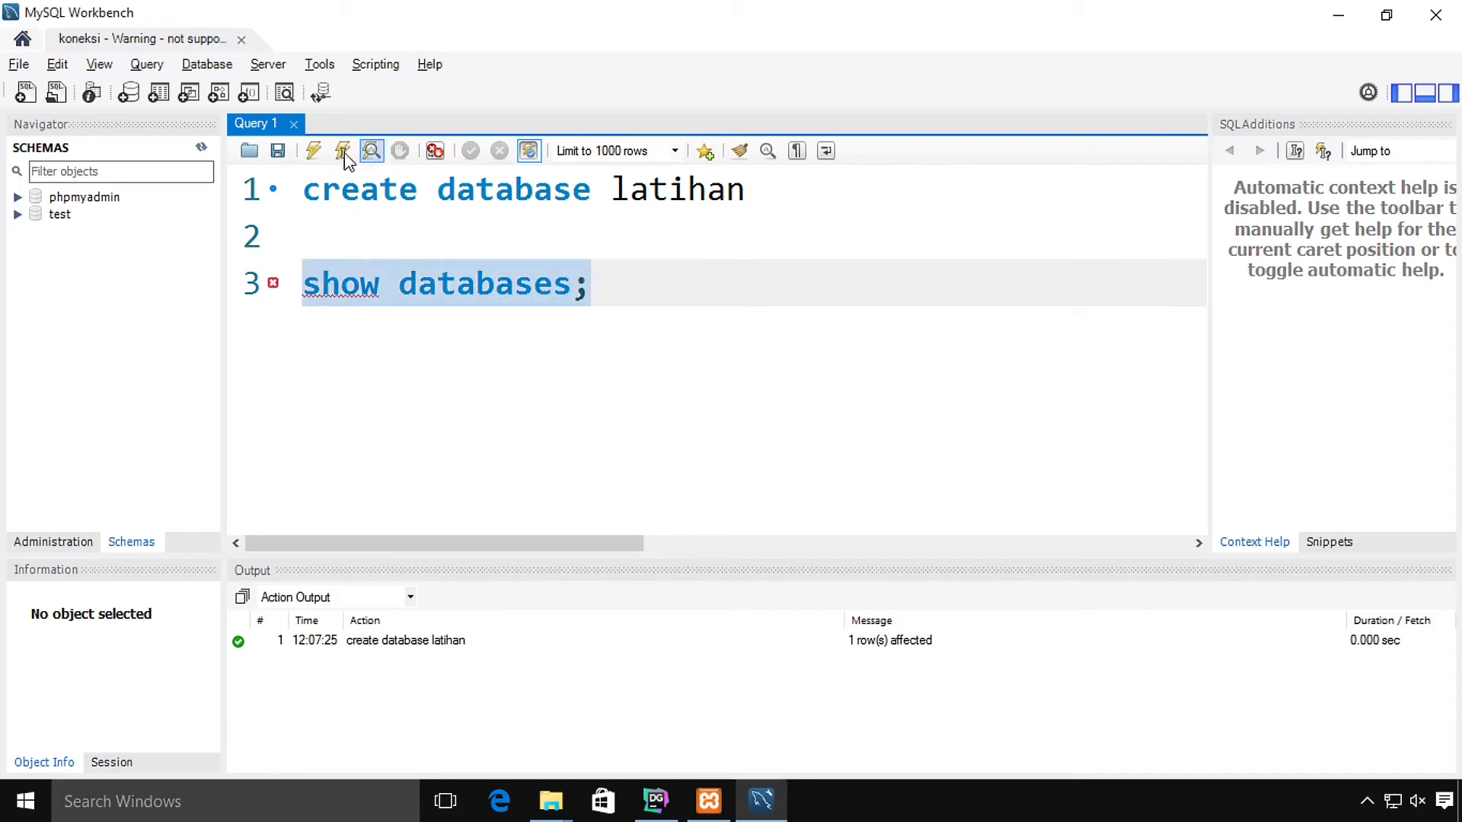
click(308, 161)
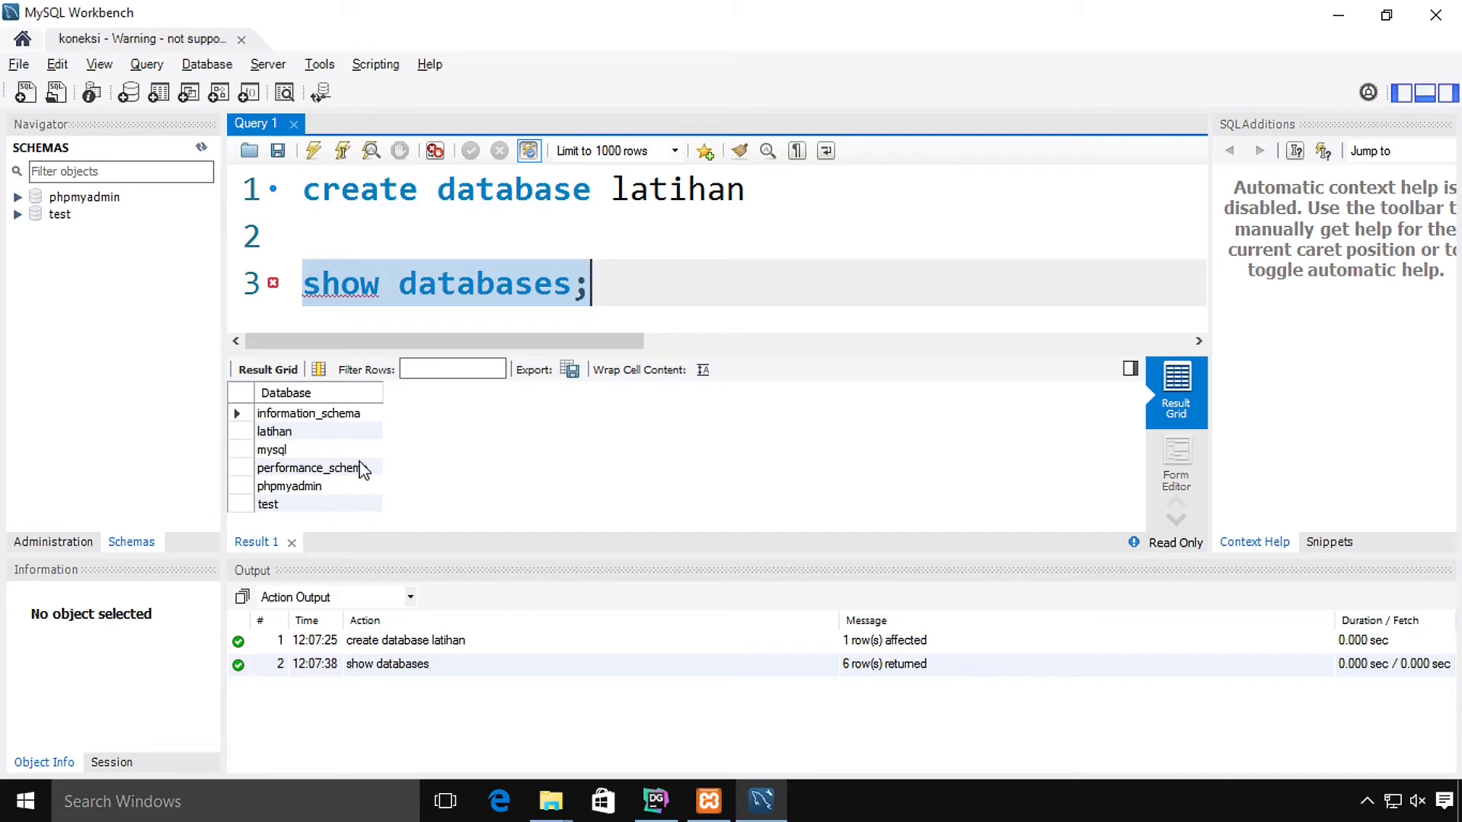
Step: Switch to DataGrip from the taskbar and briefly open then dismiss the File menu
click(665, 812)
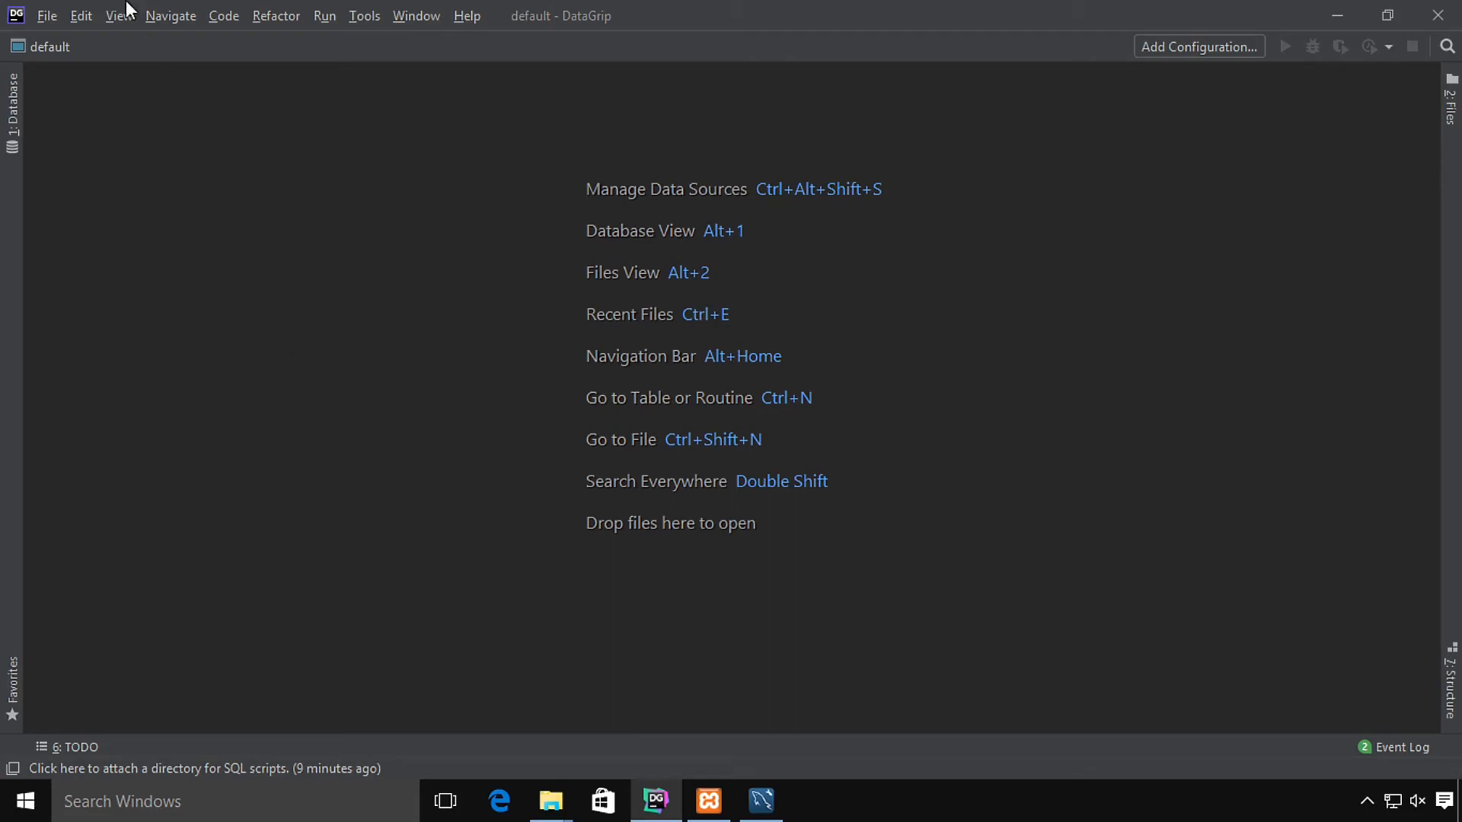
click(39, 17)
click(1083, 591)
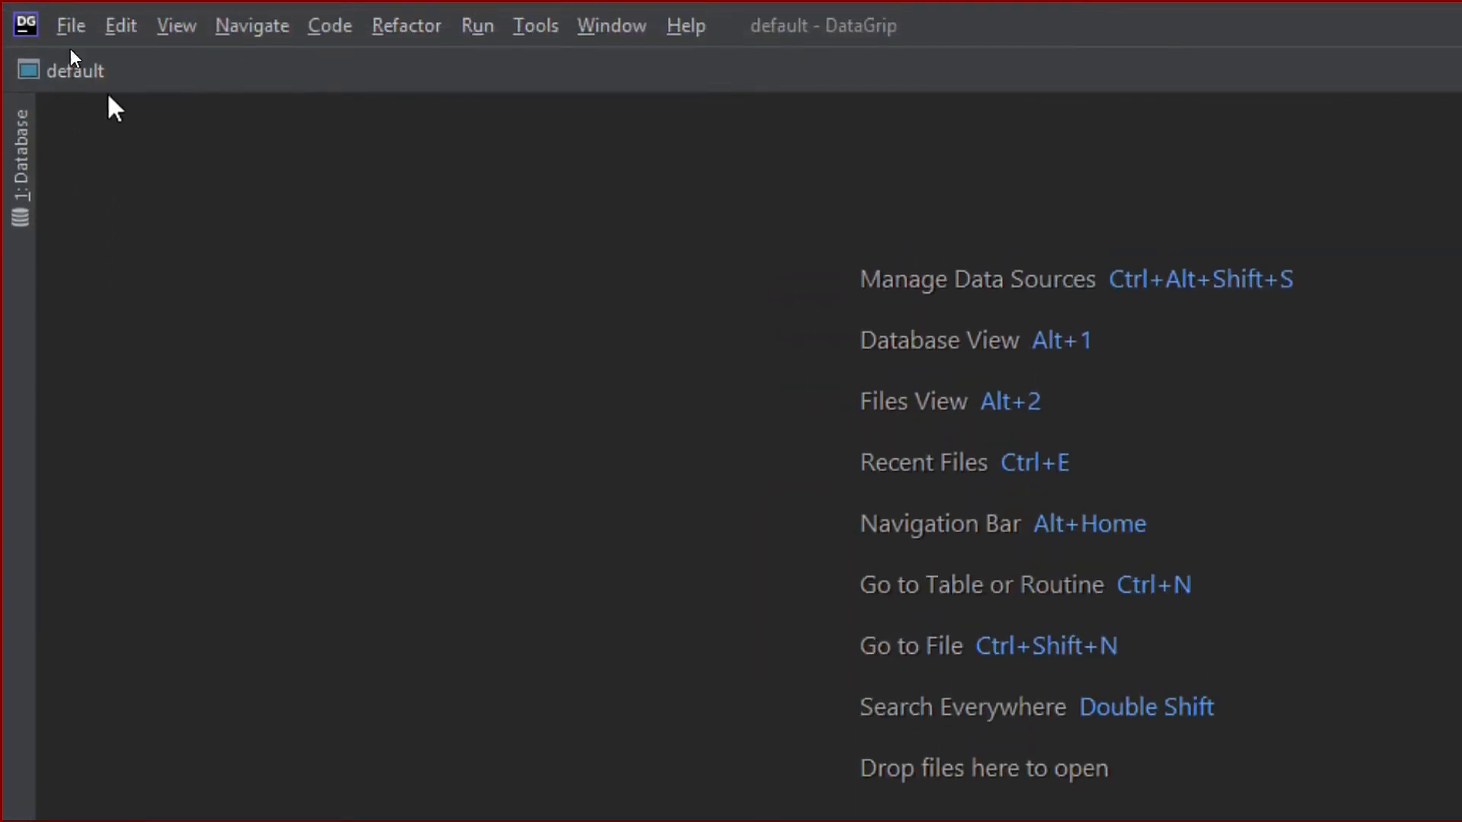
Step: Create a new MariaDB data source via File > New > Data Source > MariaDB
click(56, 26)
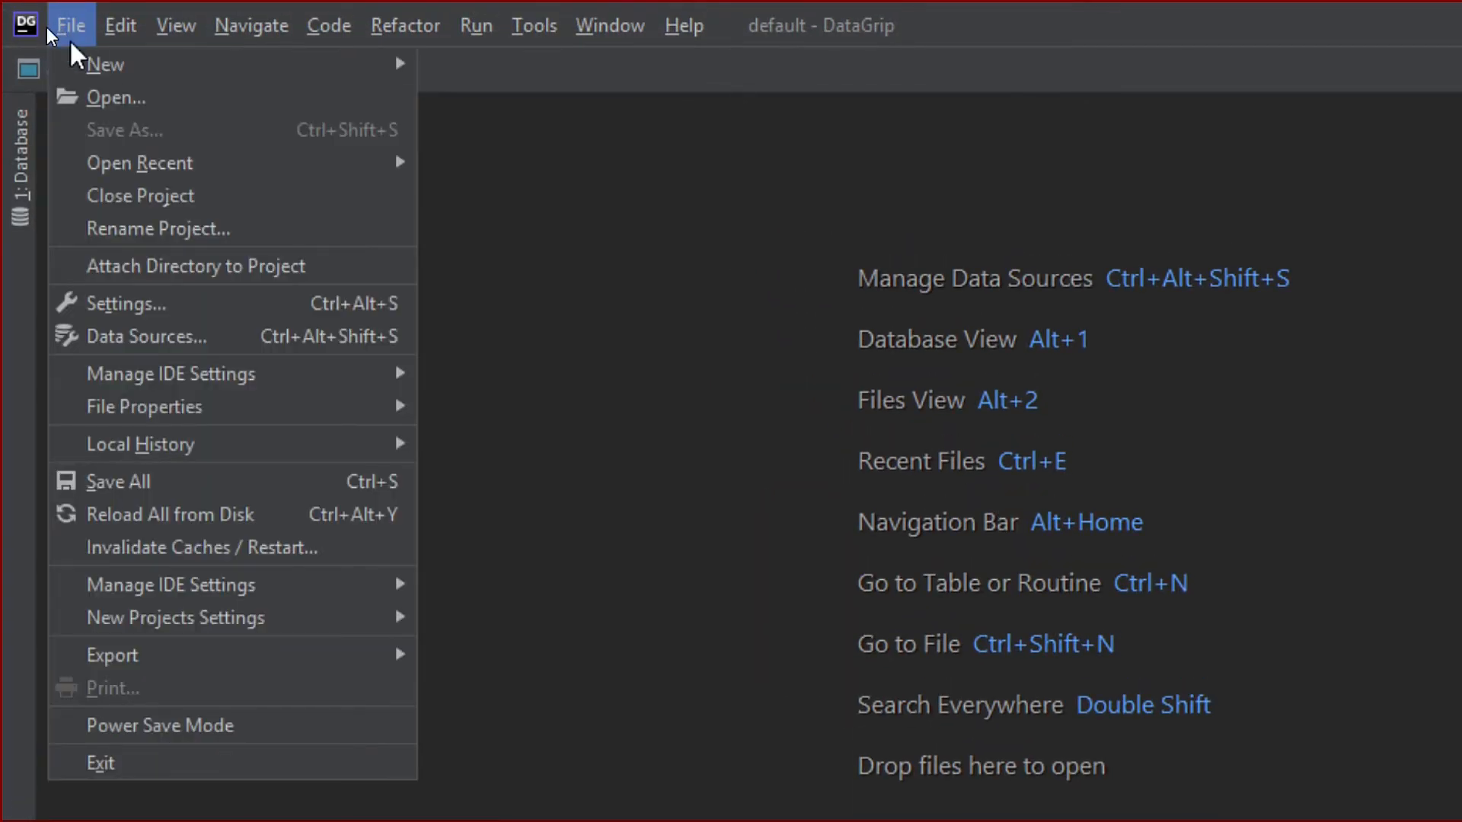
mouse_move(94, 66)
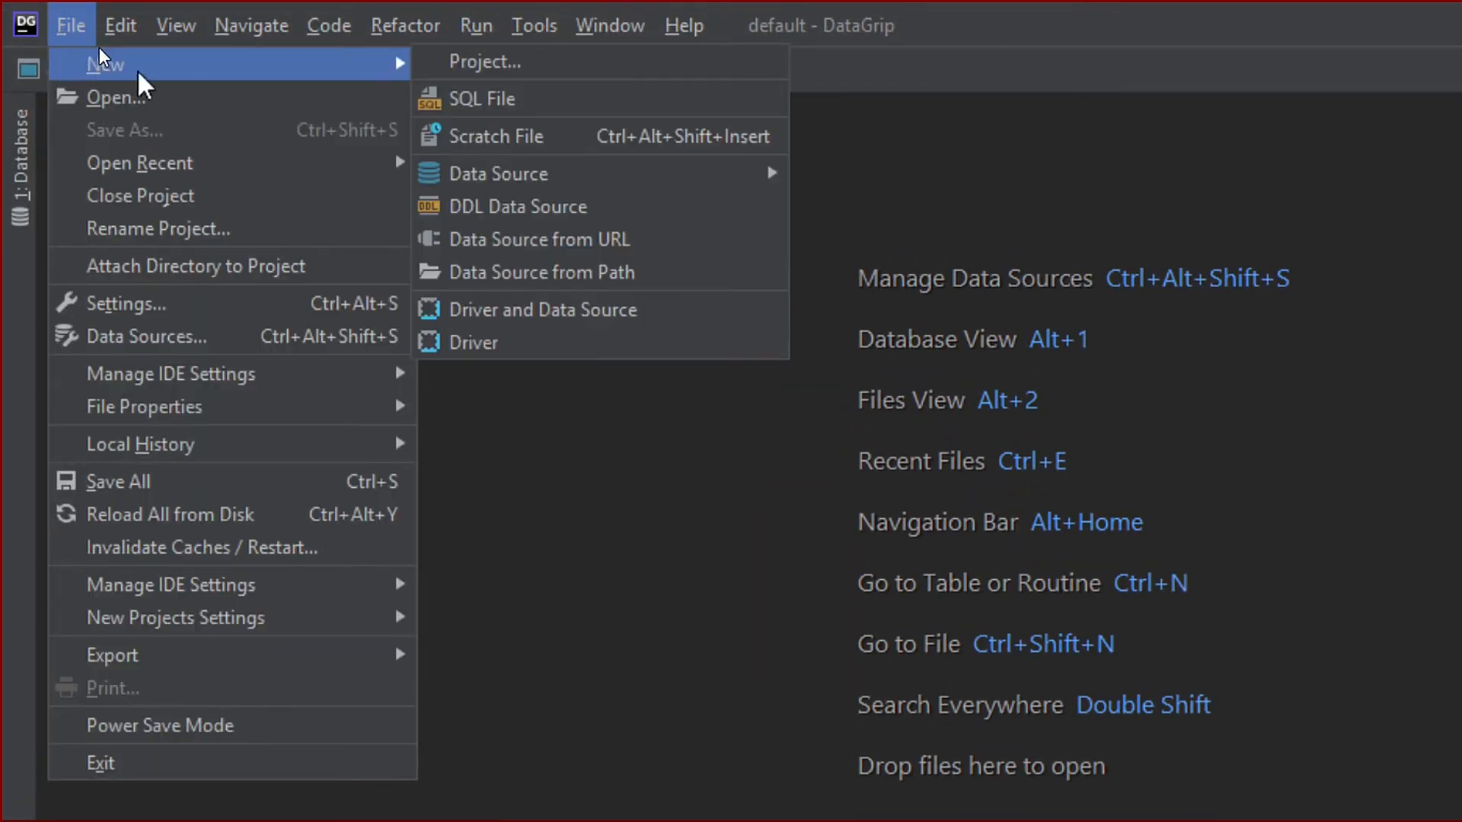
mouse_move(595, 182)
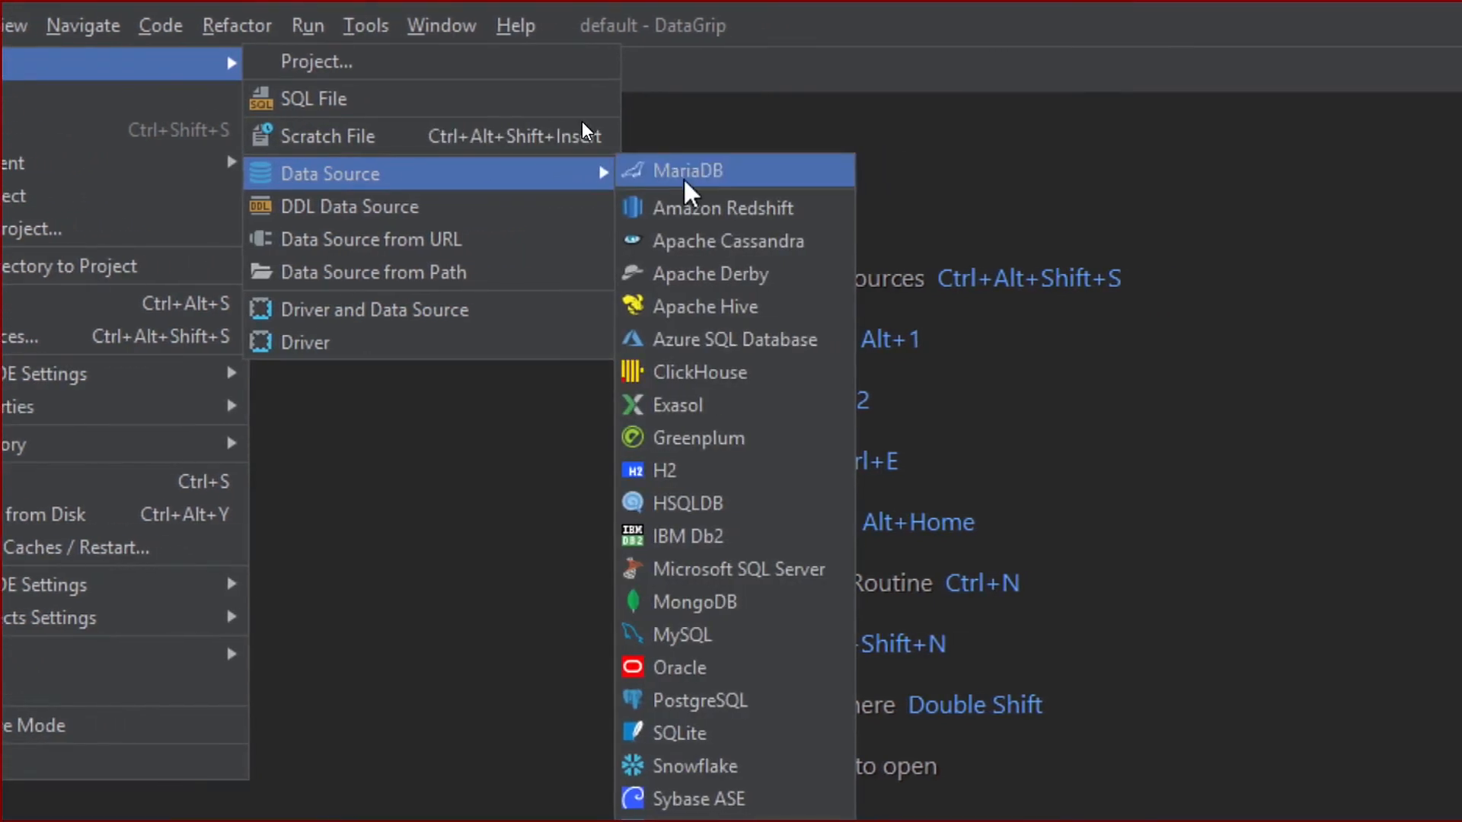
click(686, 183)
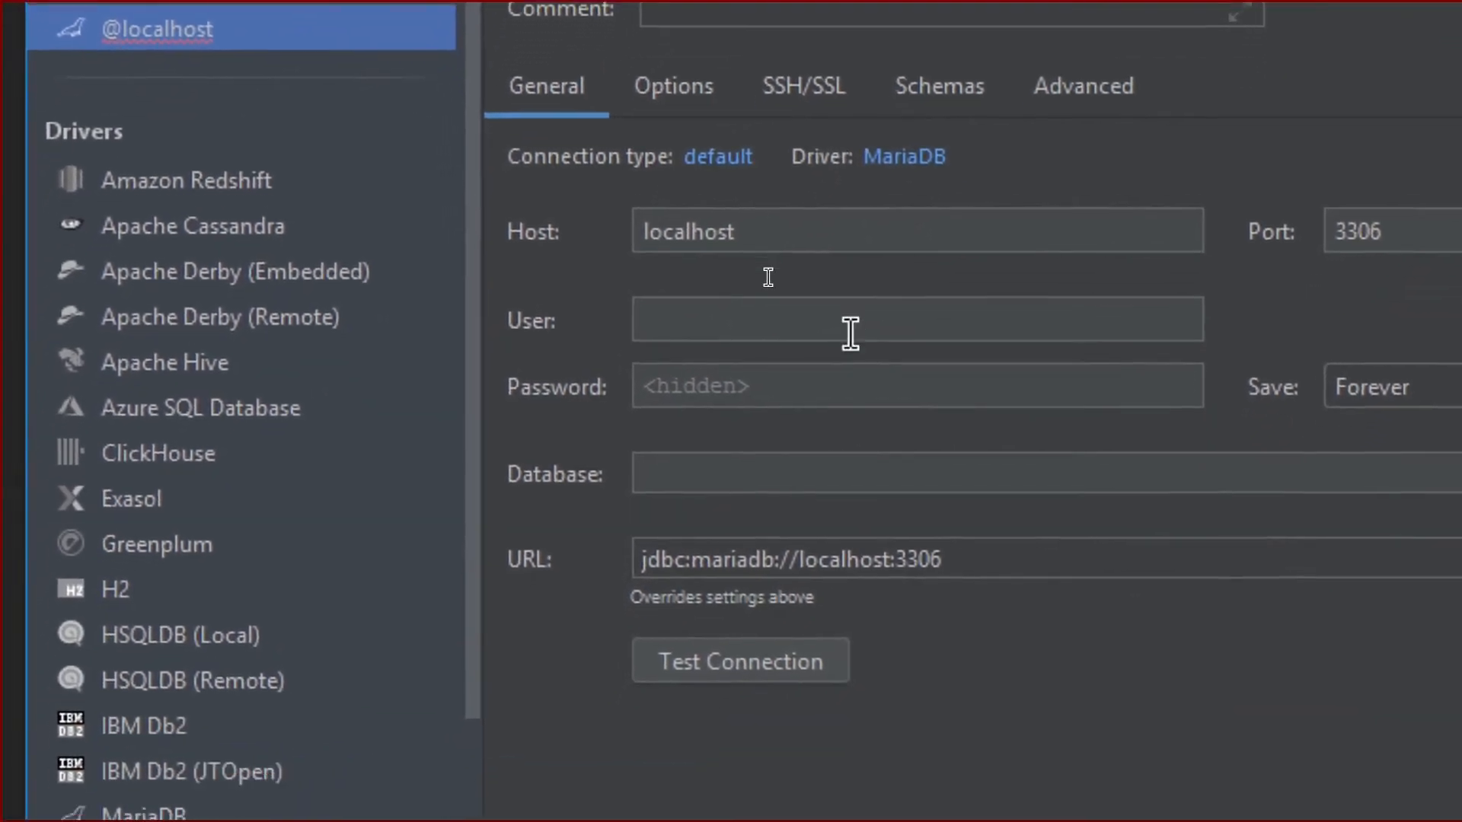
click(818, 396)
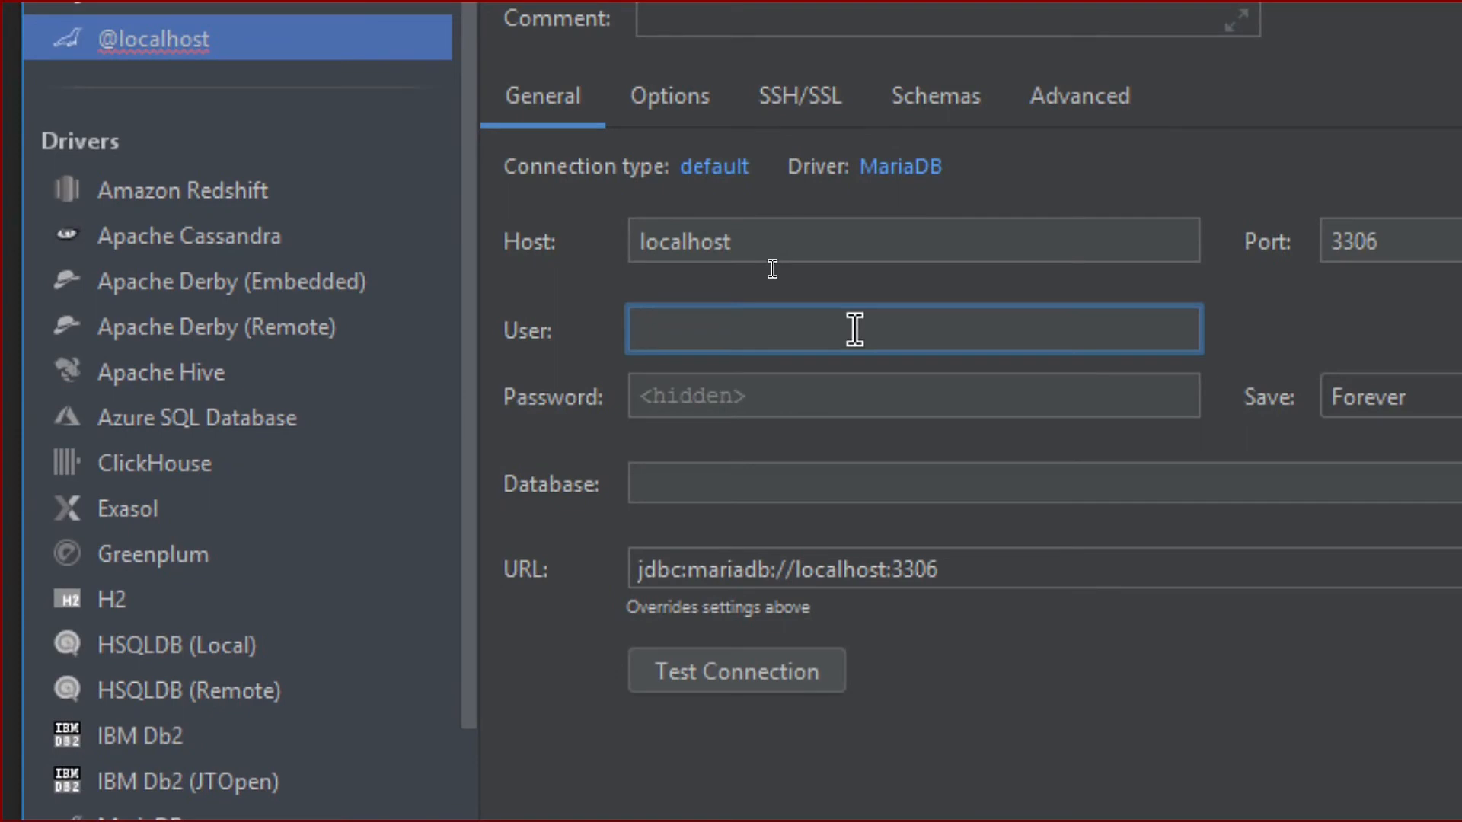
text(root)
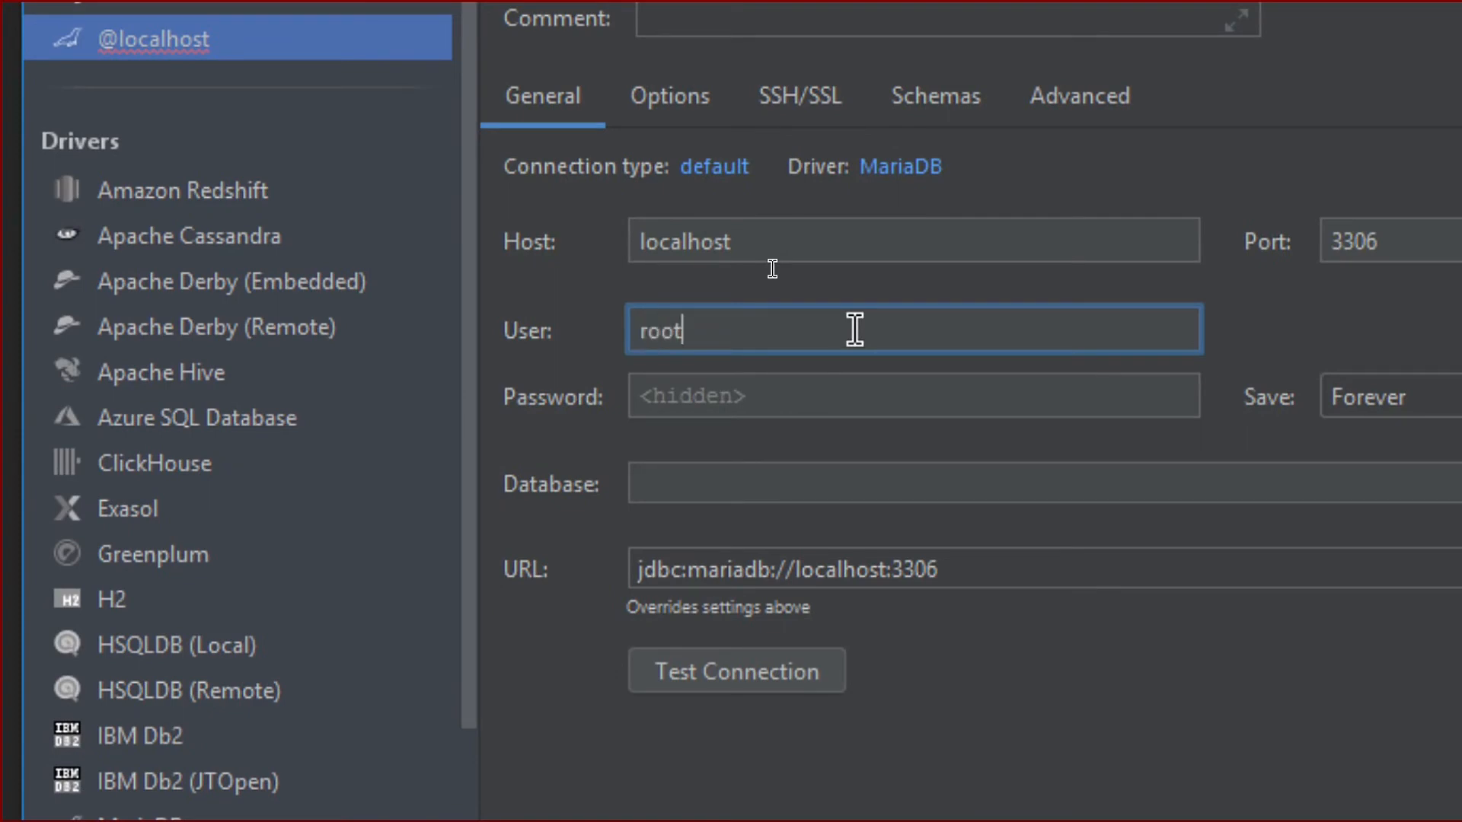
click(812, 680)
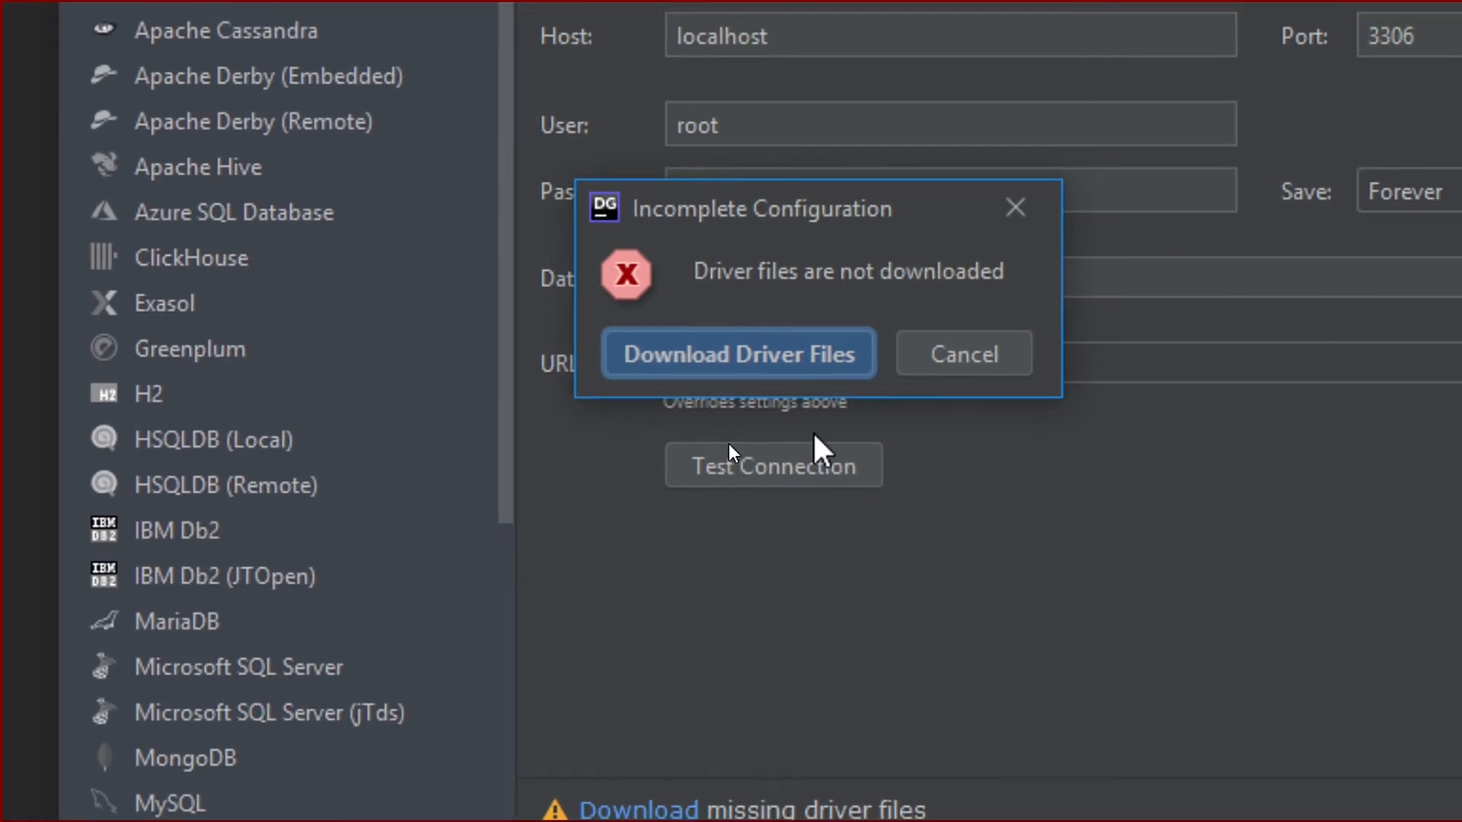
click(826, 362)
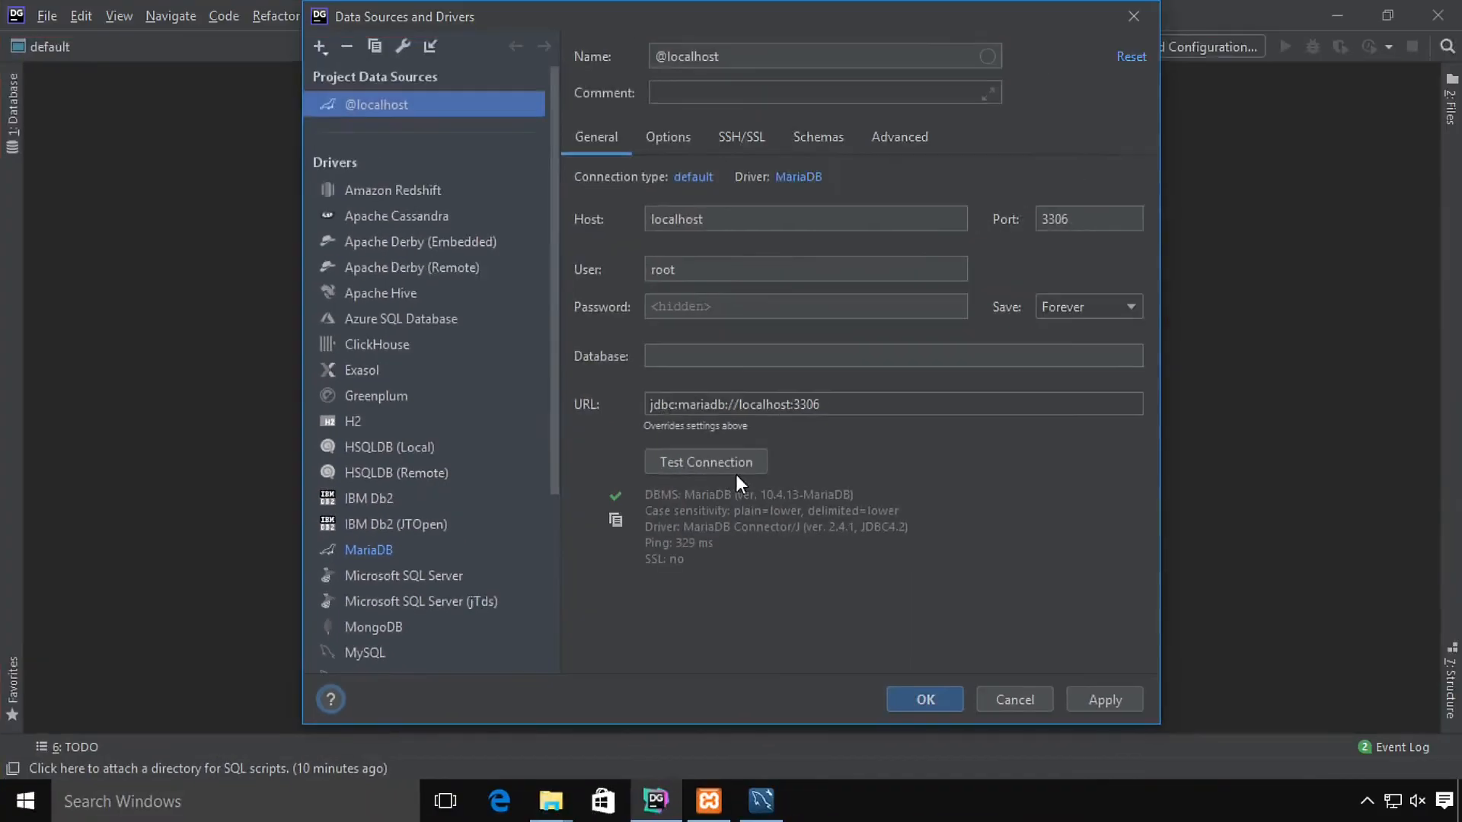
click(820, 430)
click(945, 690)
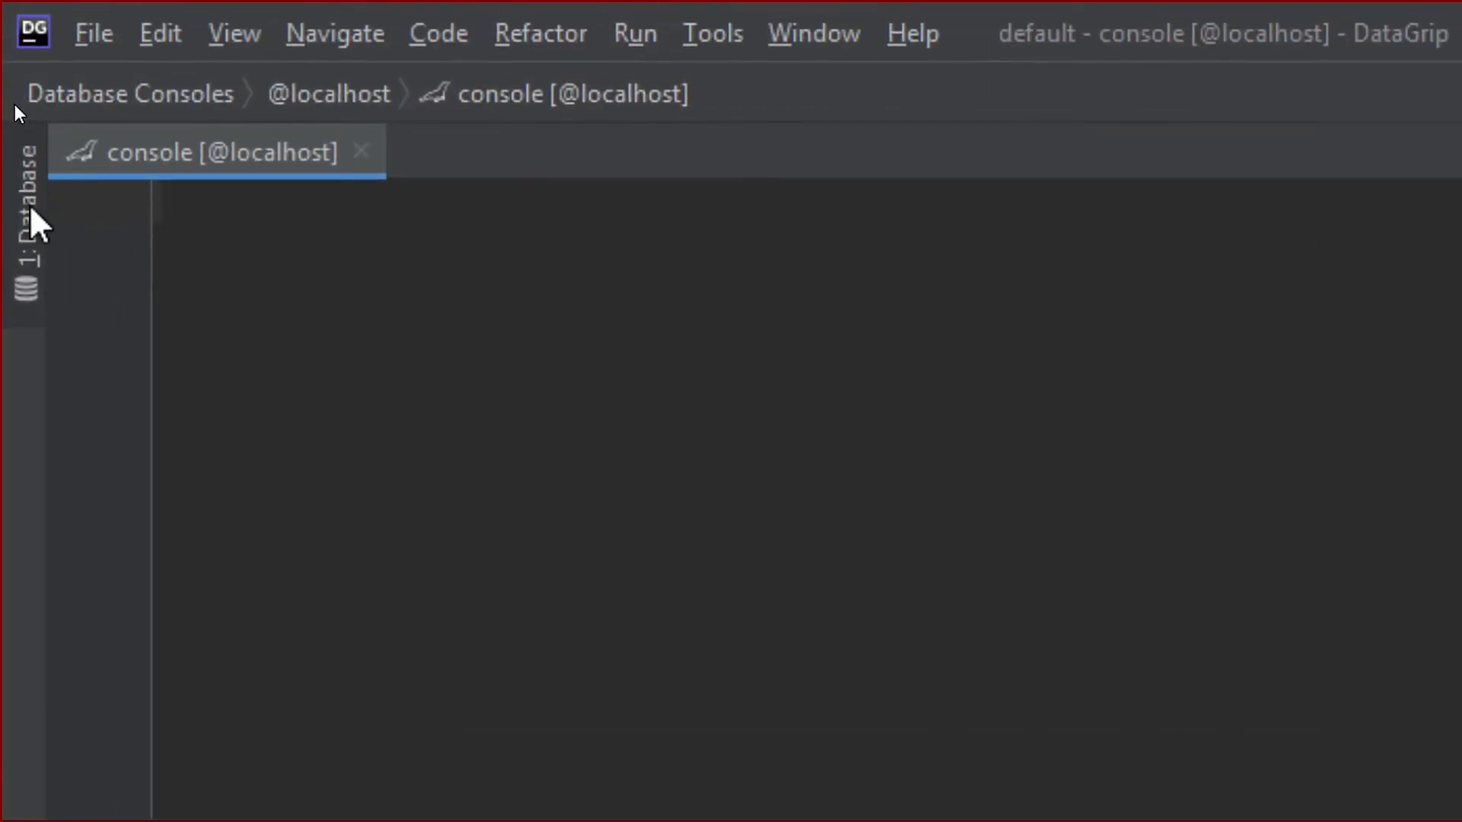
click(30, 207)
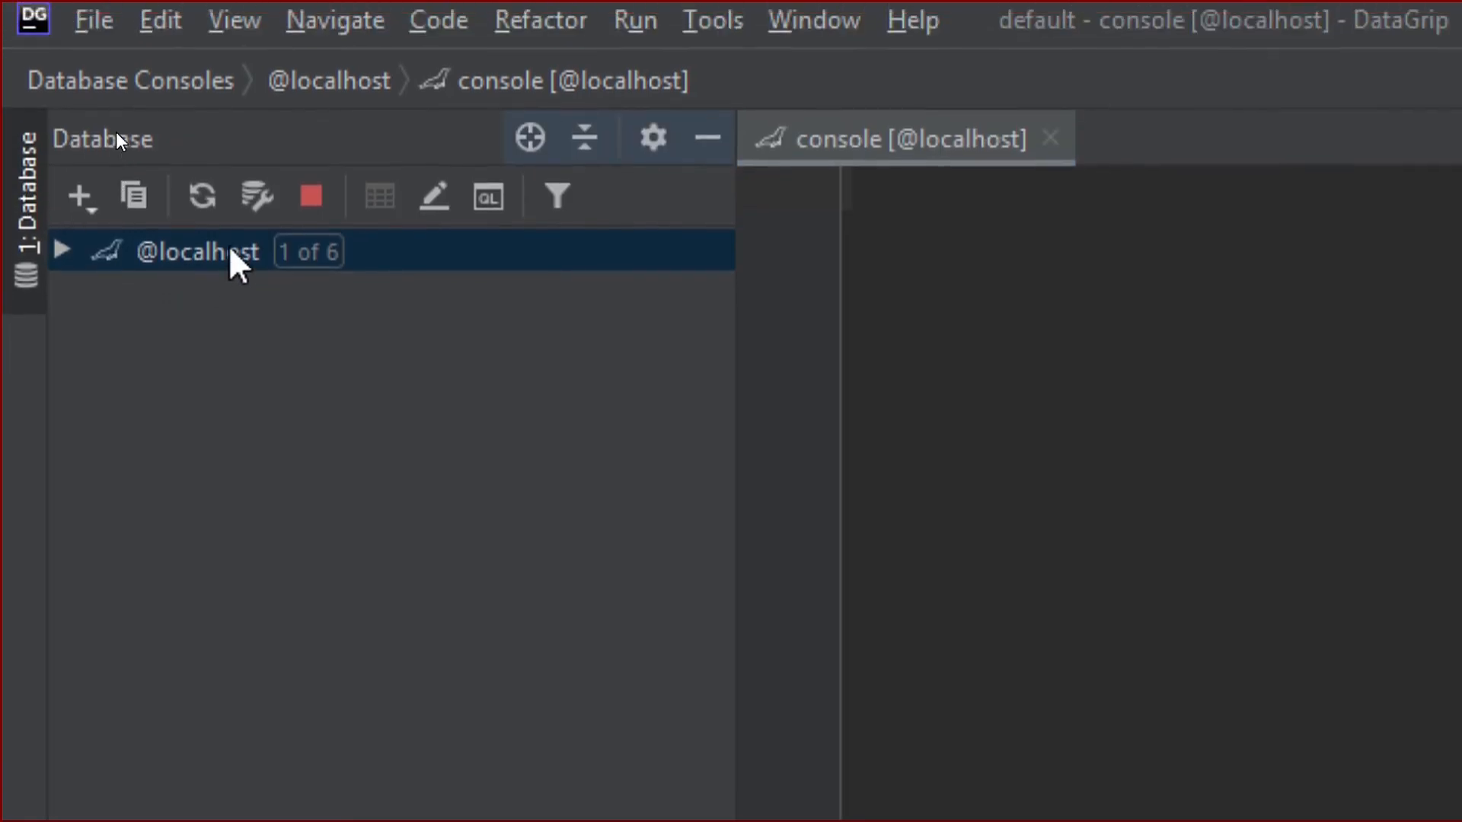
key(alt+1)
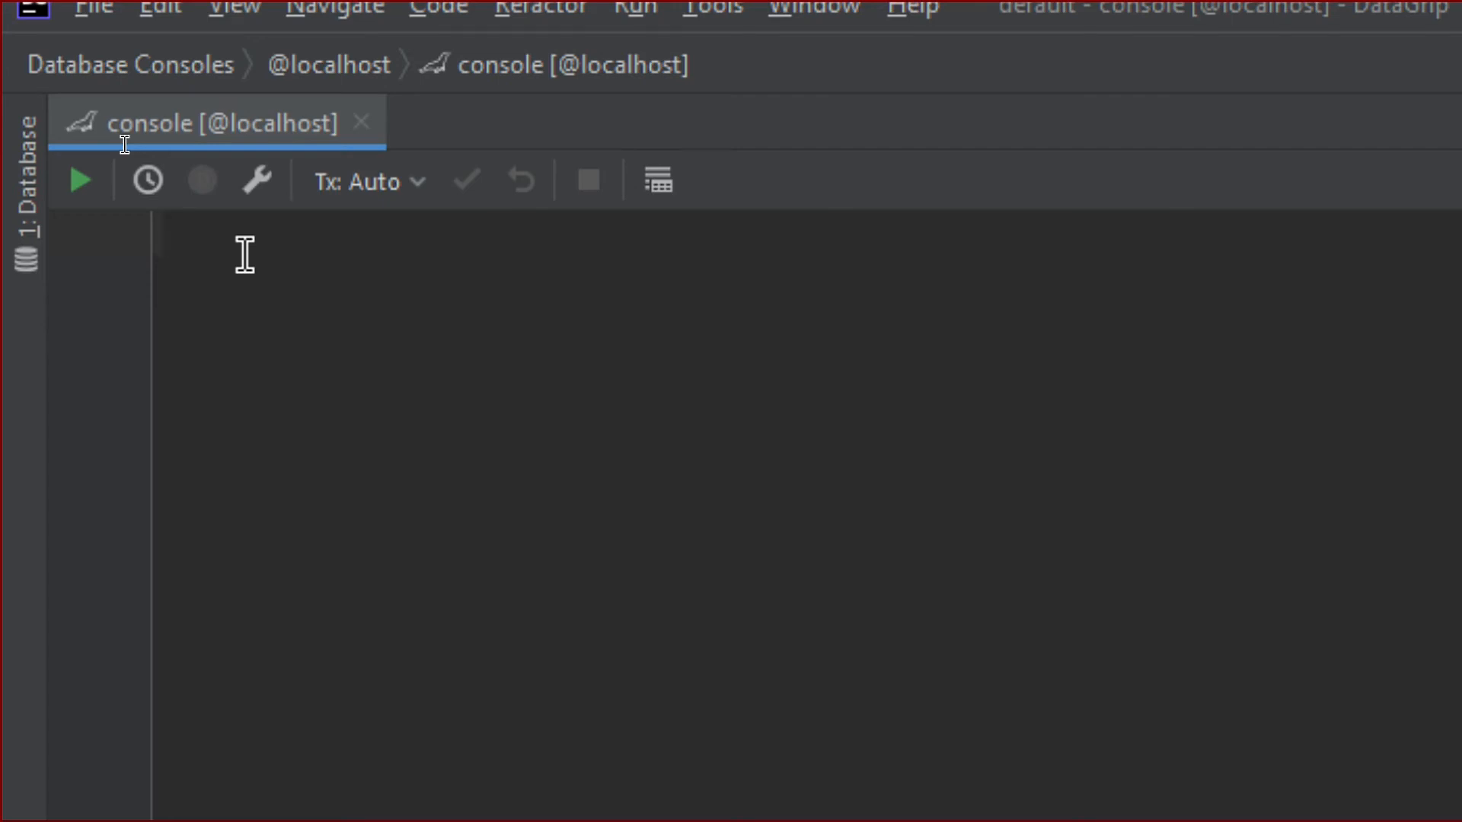
text(show data)
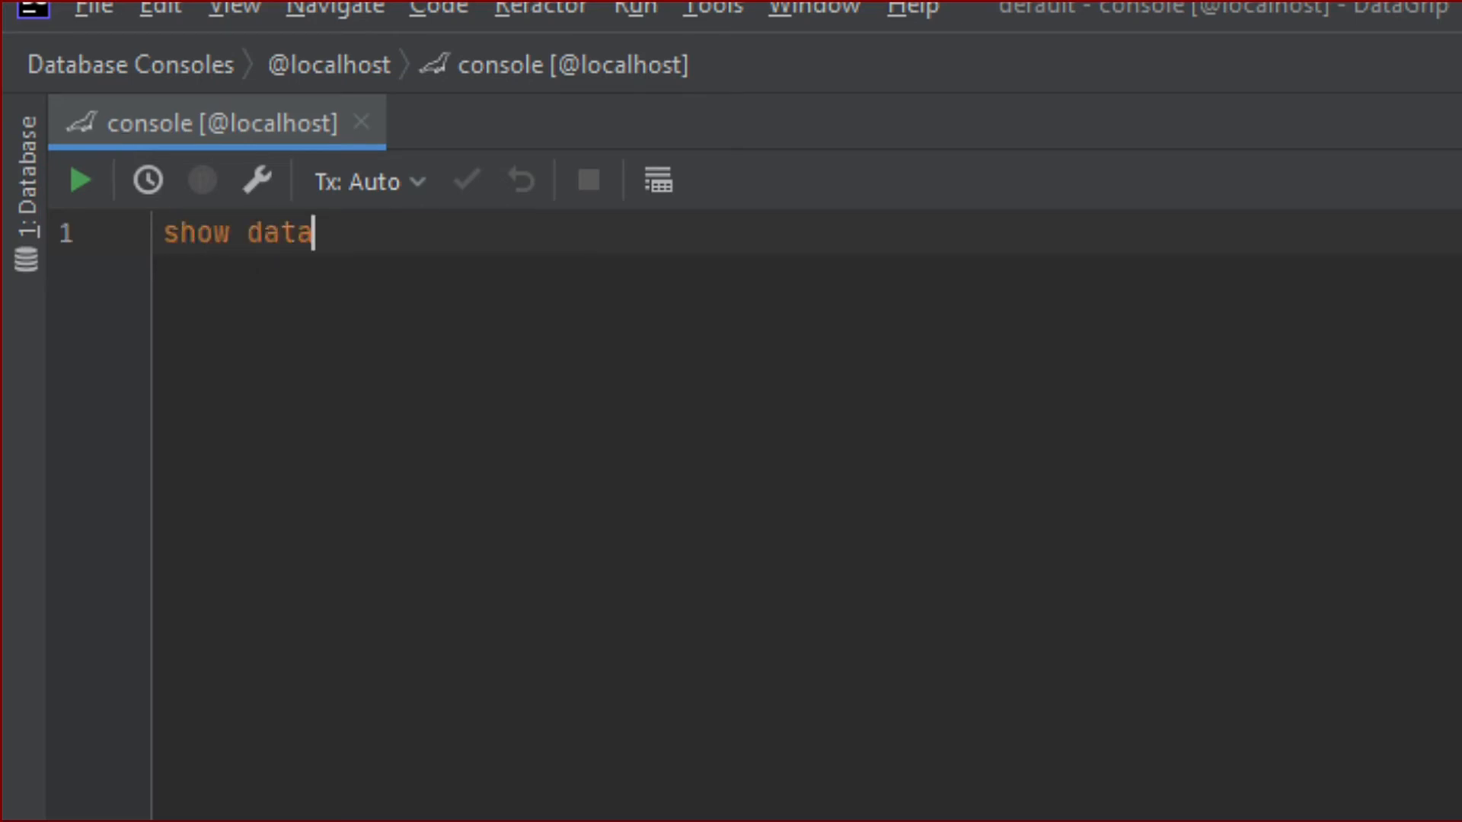
text(bas)
key(Return)
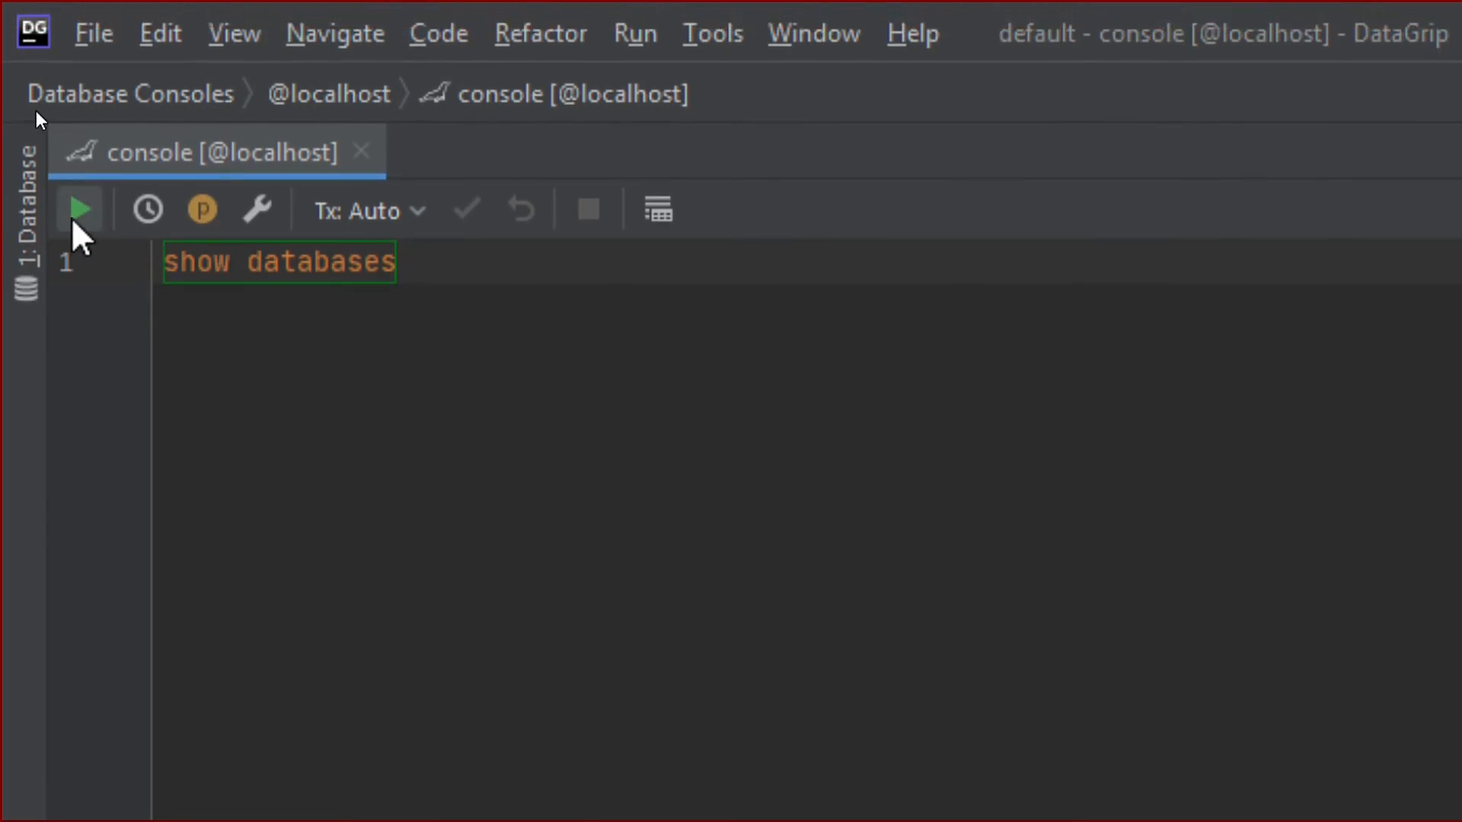
click(73, 223)
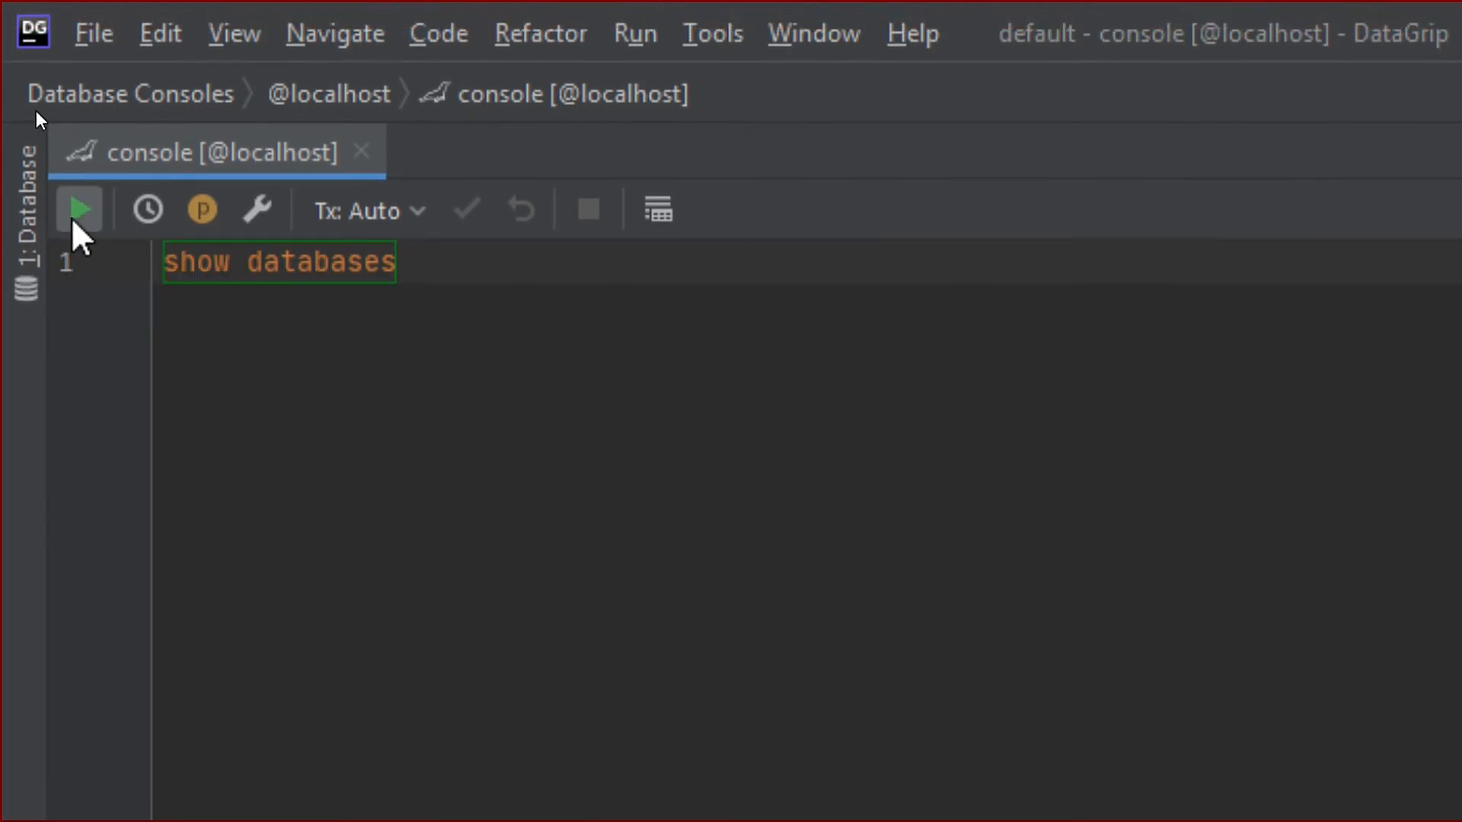
click(73, 220)
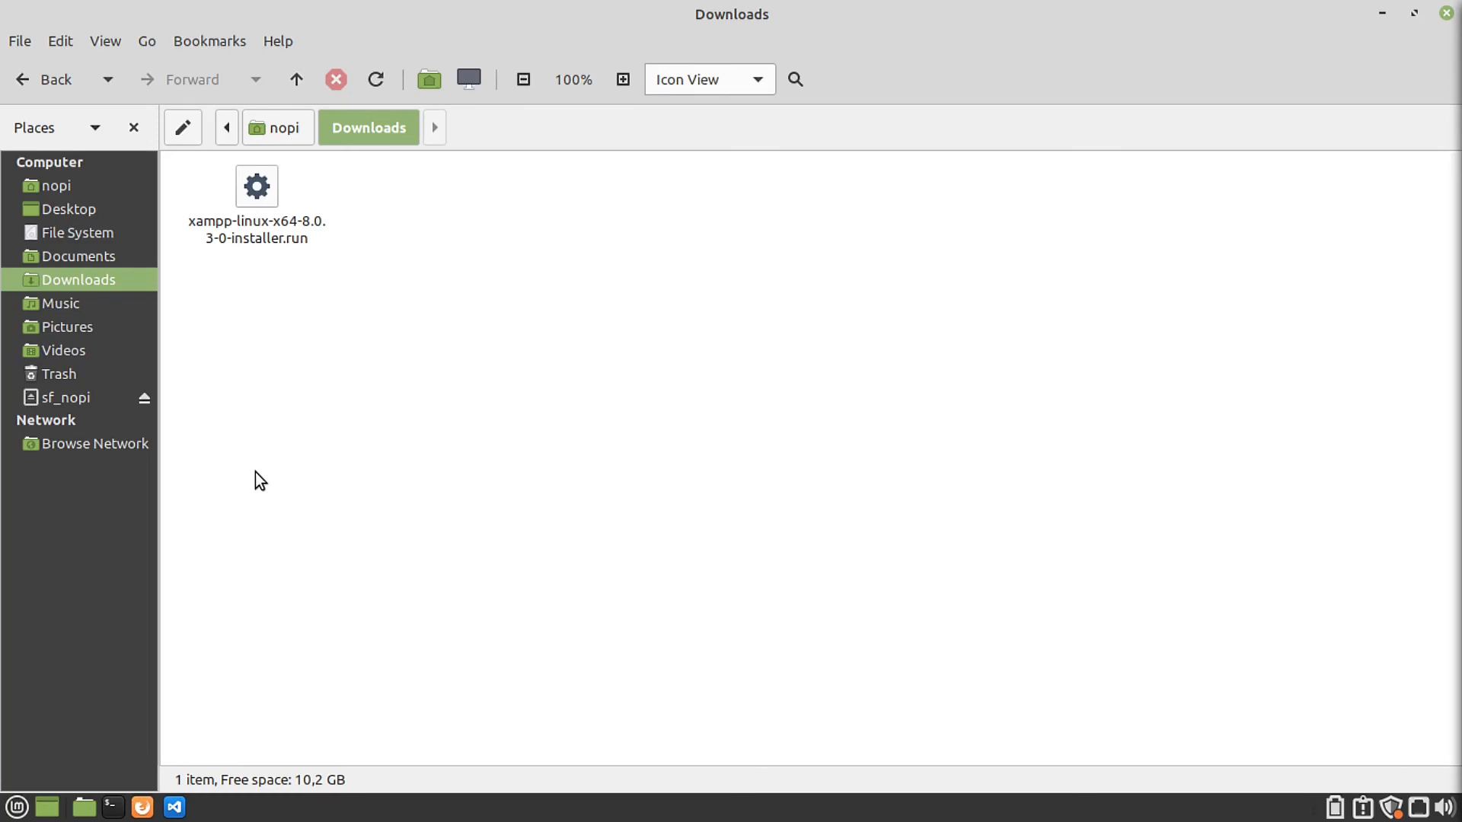
Step: Open a terminal with enlarged text, change into Downloads, and list its files
click(113, 808)
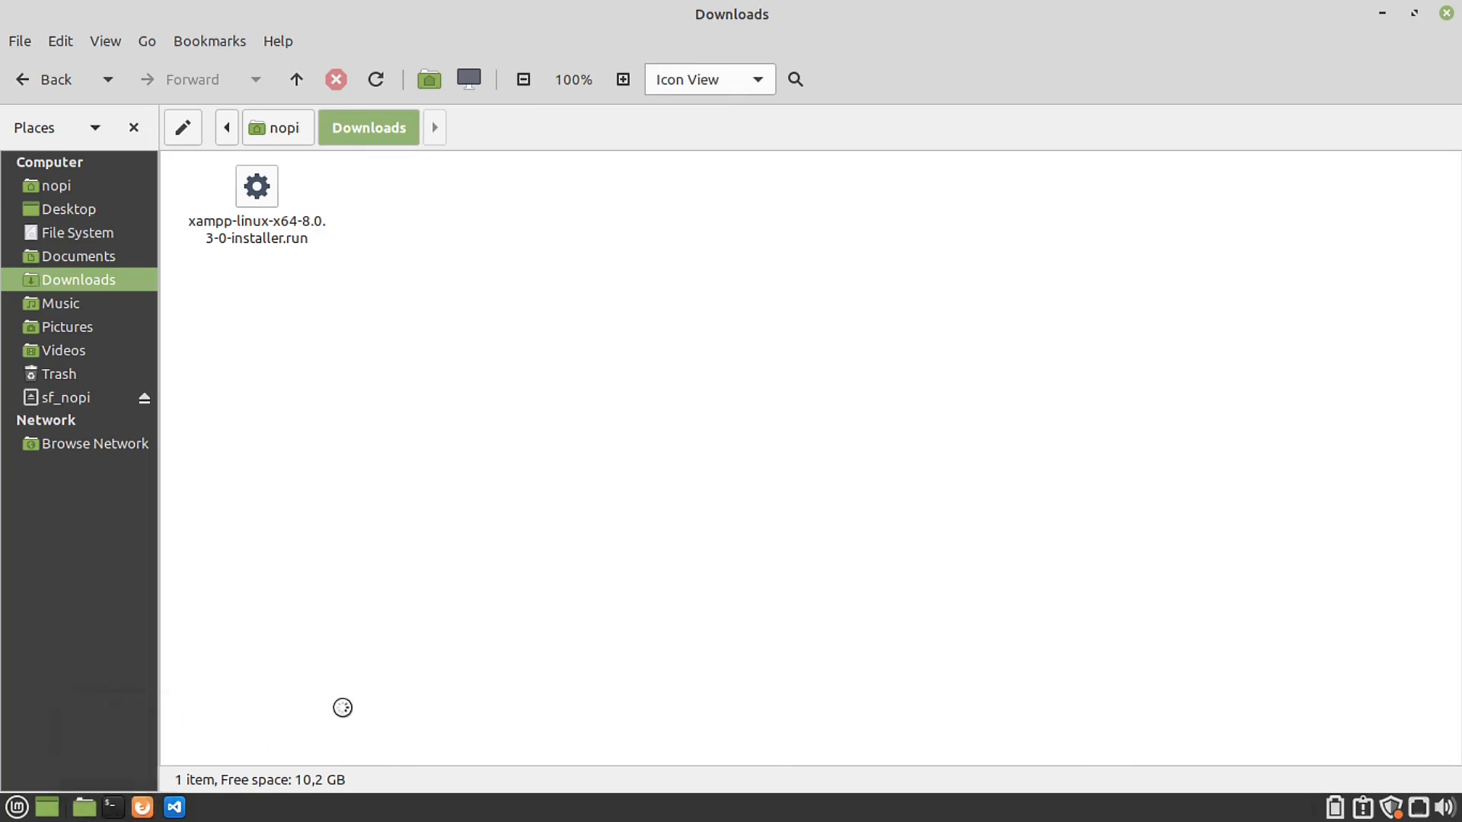
key(ctrl+plus)
key(ctrl+plus)
key(ctrl+plus)
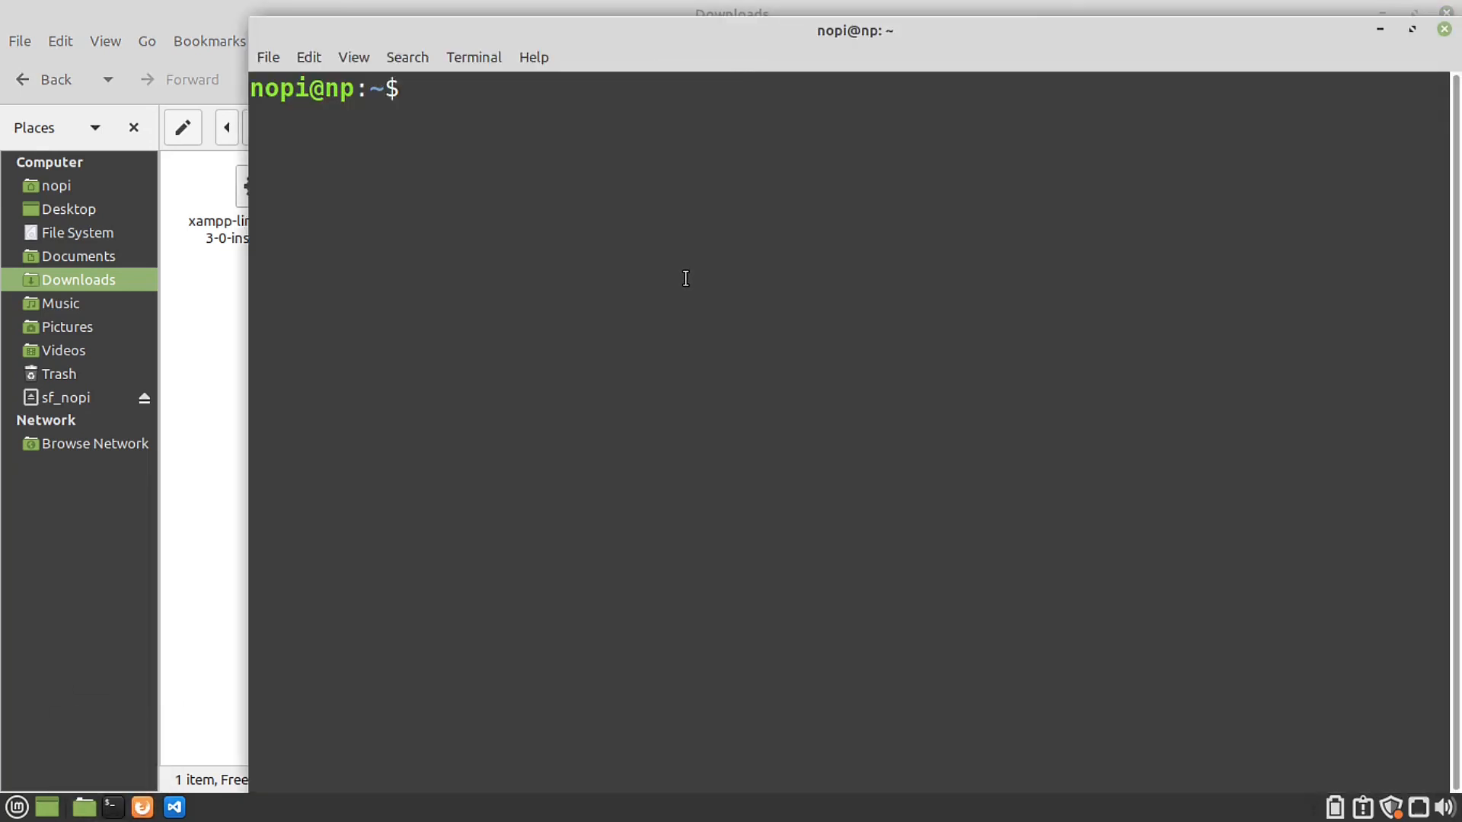
text(cd Dow)
key(Tab)
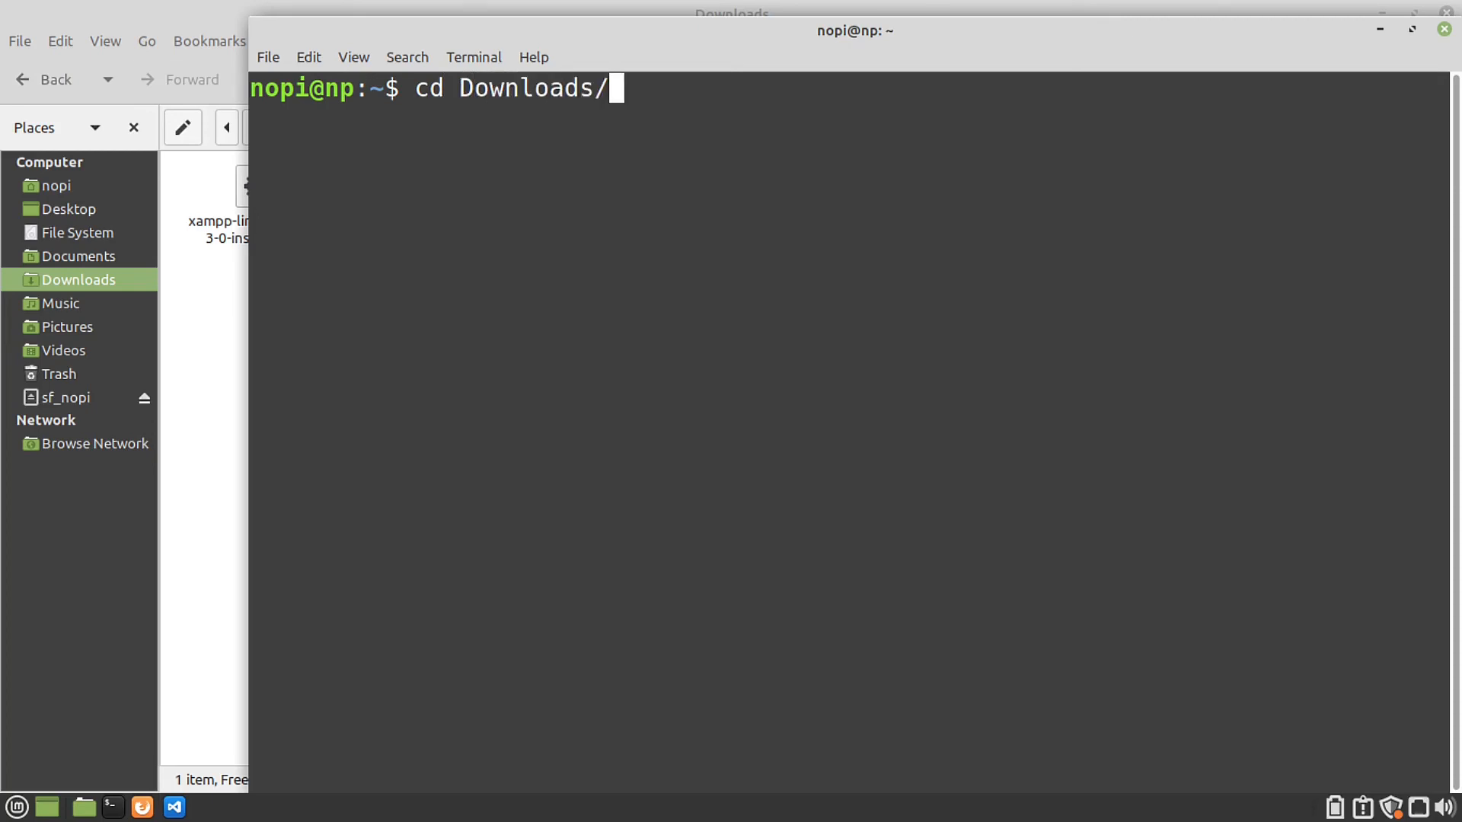
key(Return)
text(ls)
key(Return)
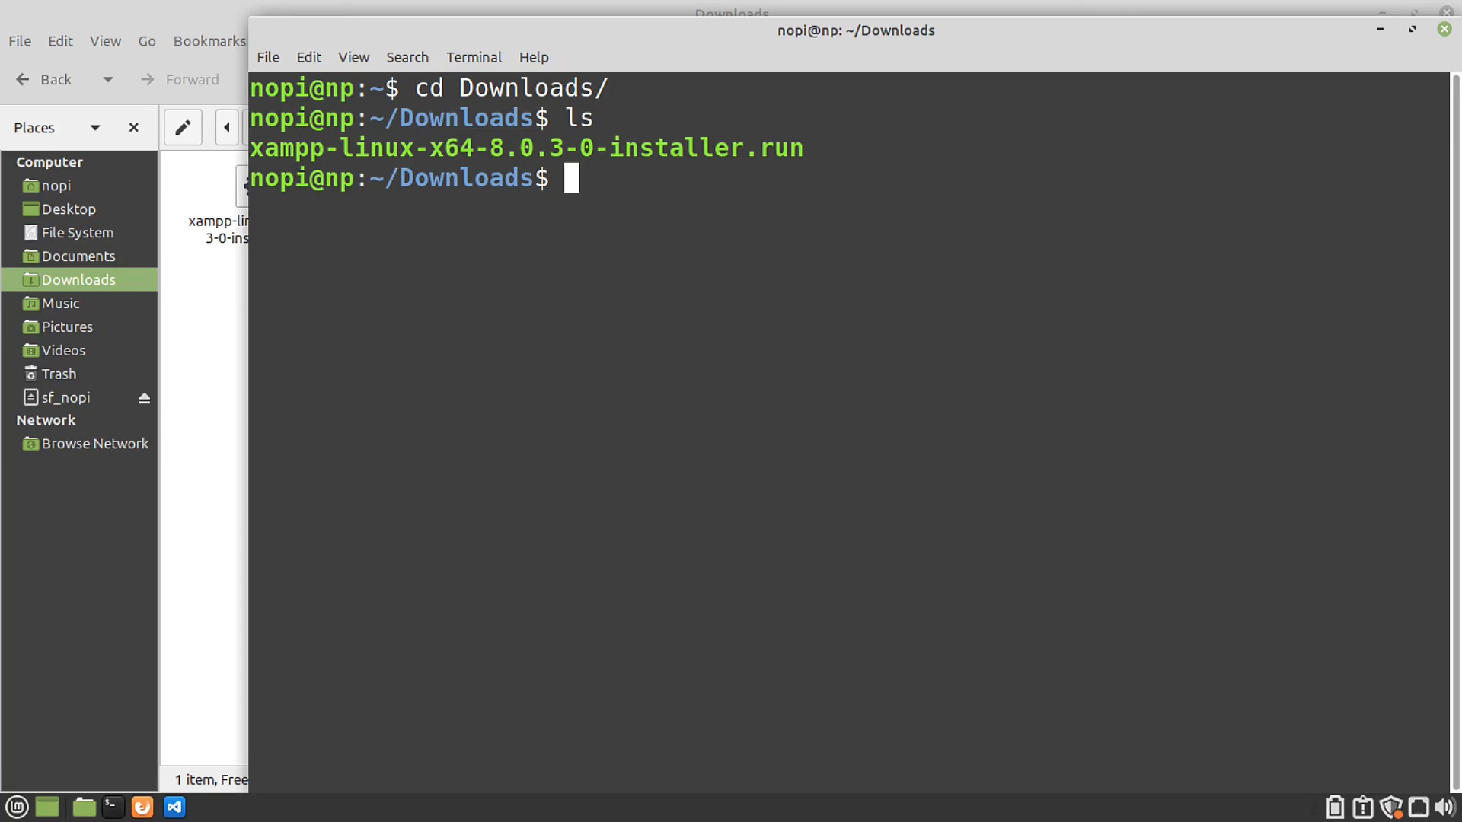
Step: Run ./xampp-linux-x64-8.0.3-0-installer.run and dismiss the root-privileges error
text(./xa)
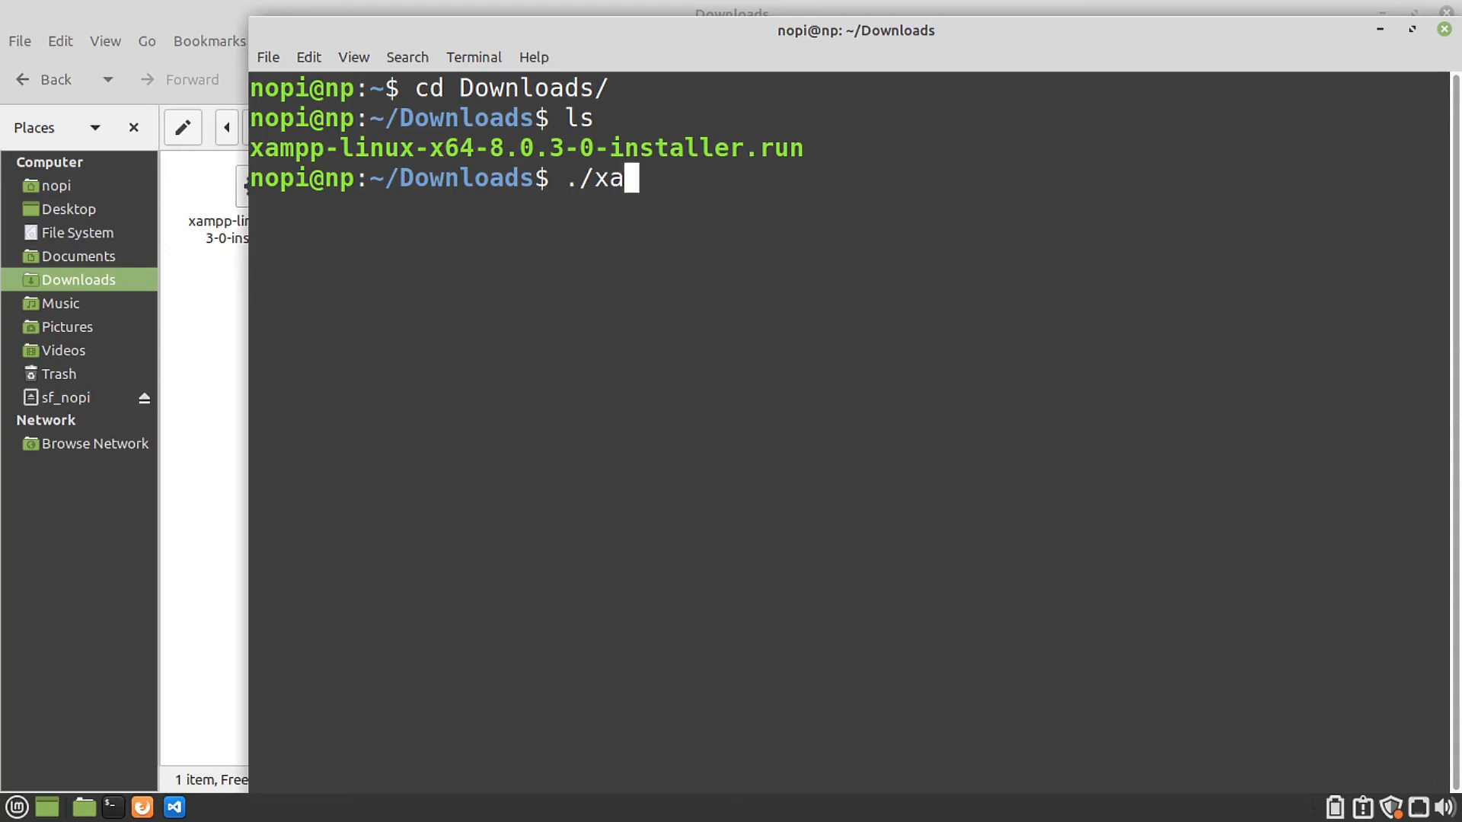
key(Tab)
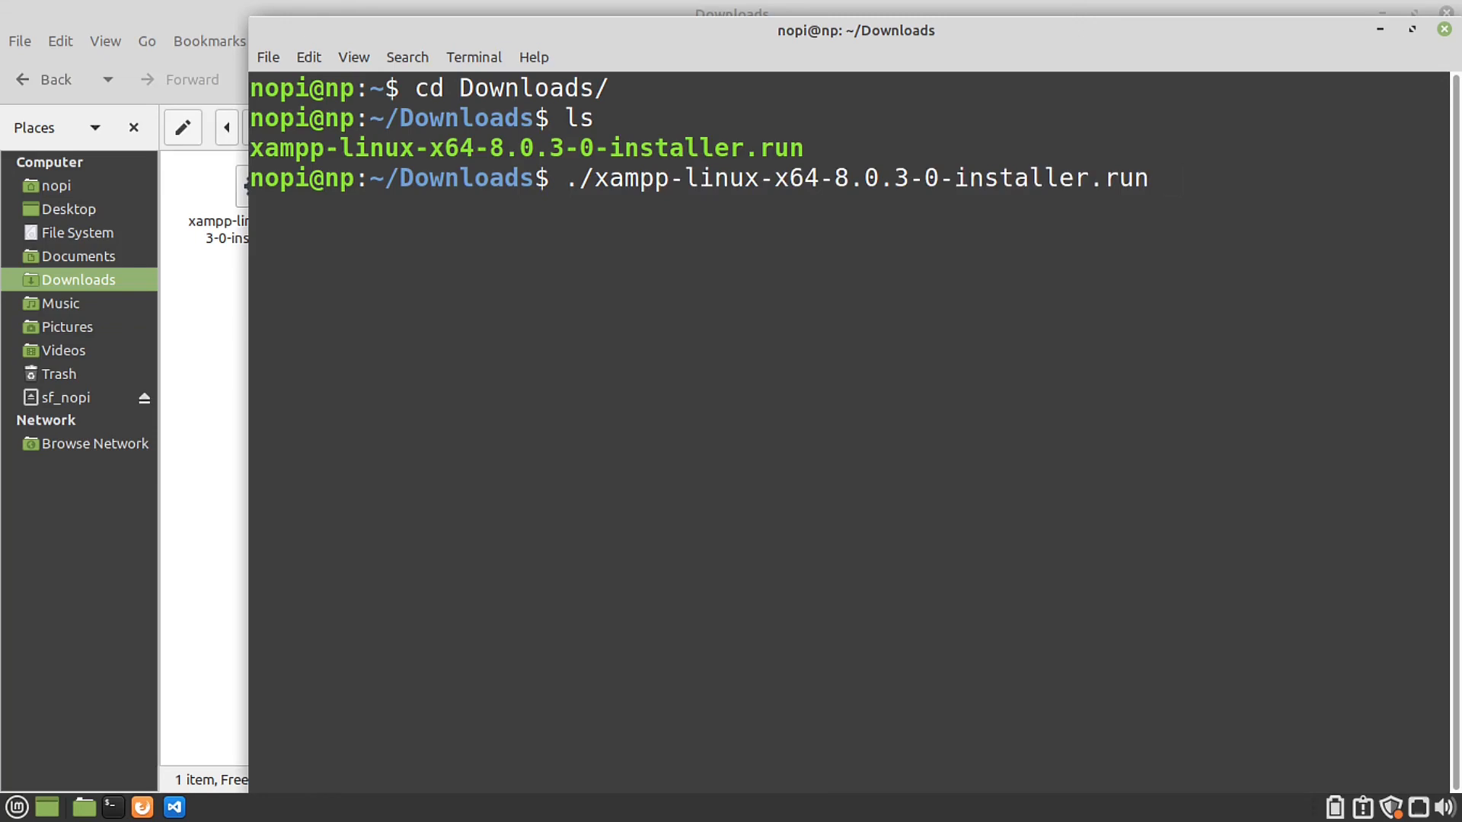
key(Return)
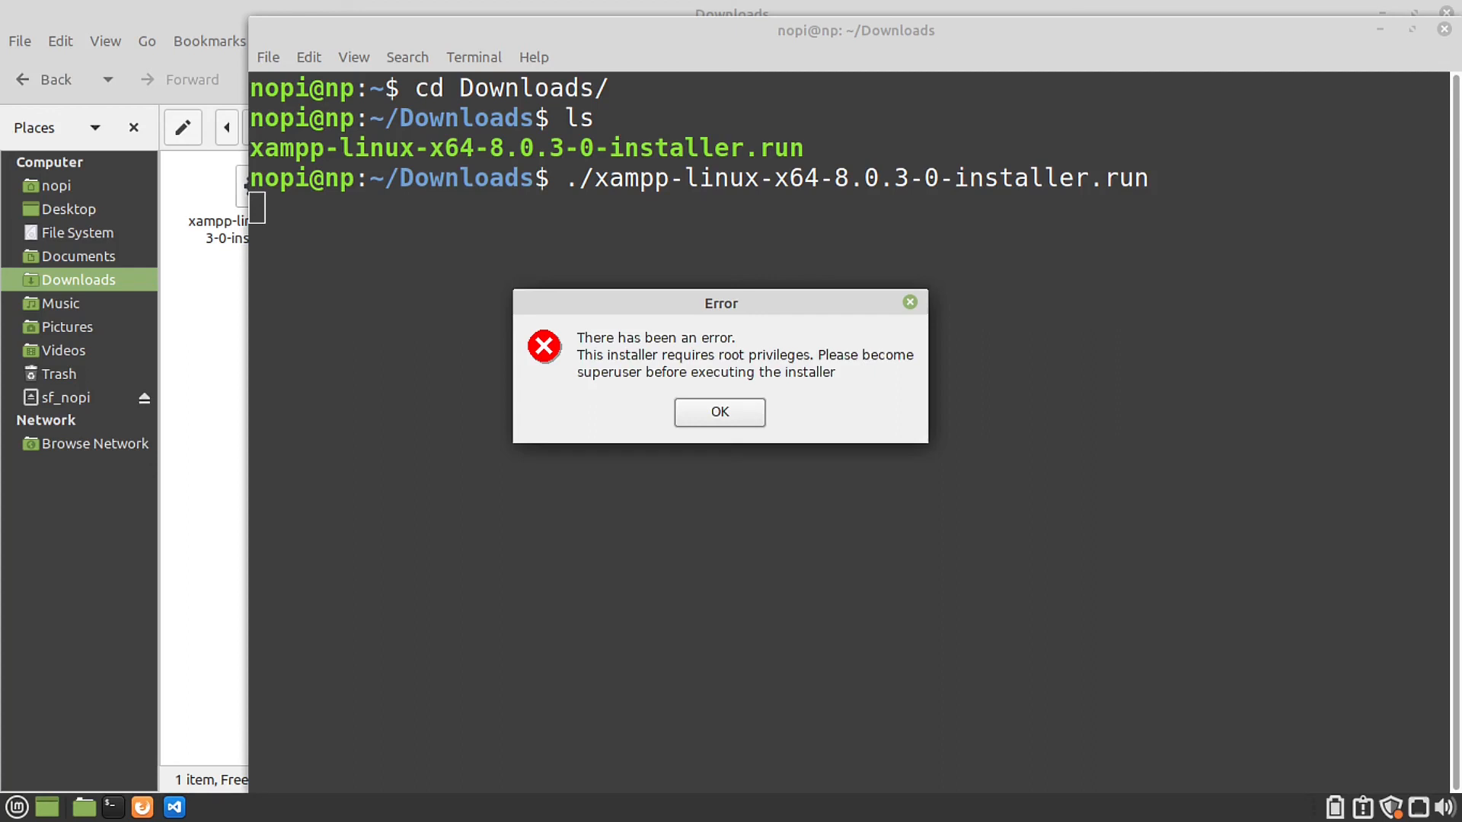
click(734, 416)
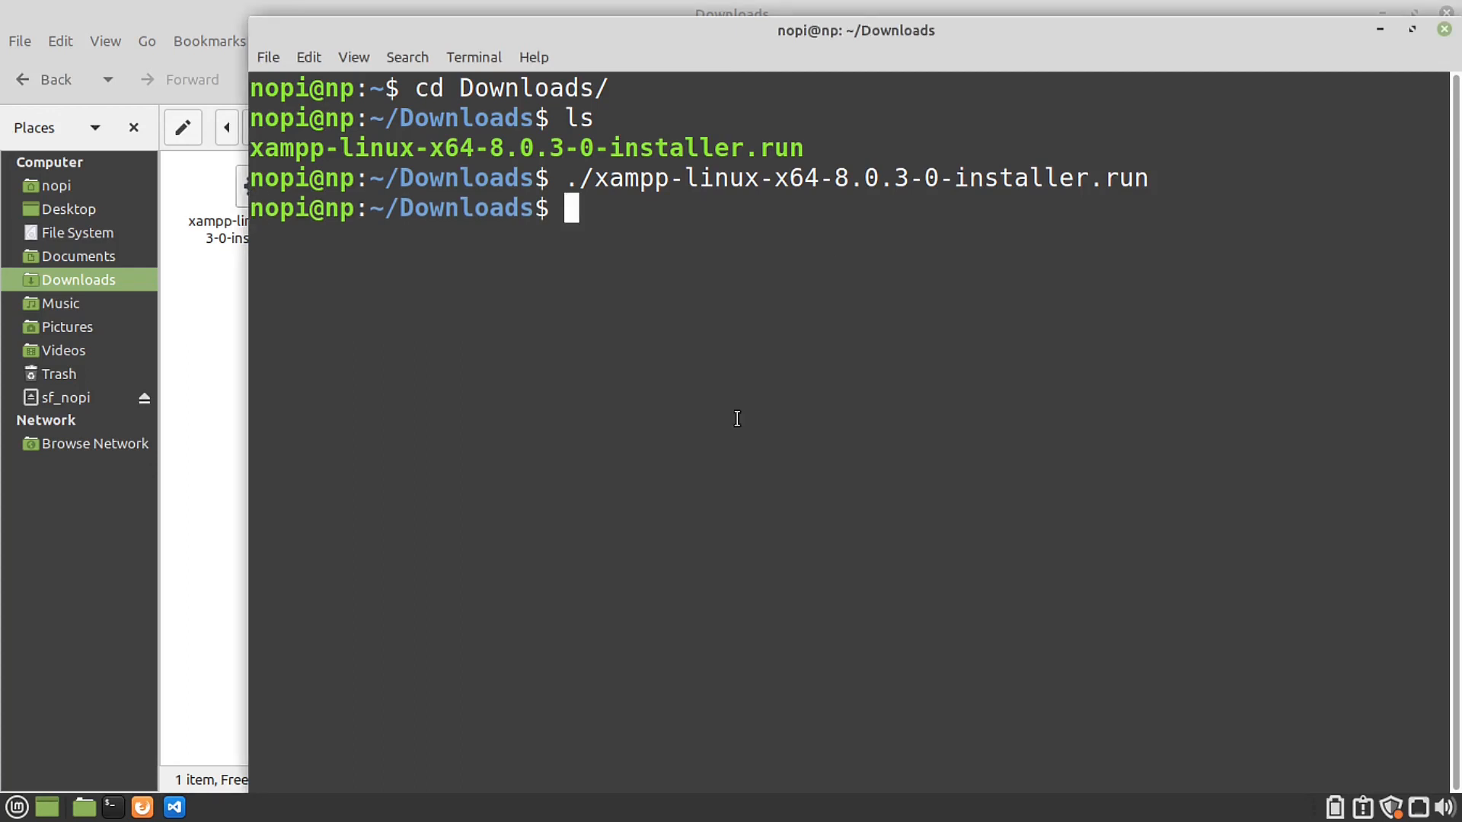
Step: Rerun the installer command prefixed with sudo and enter the account password
key(Up)
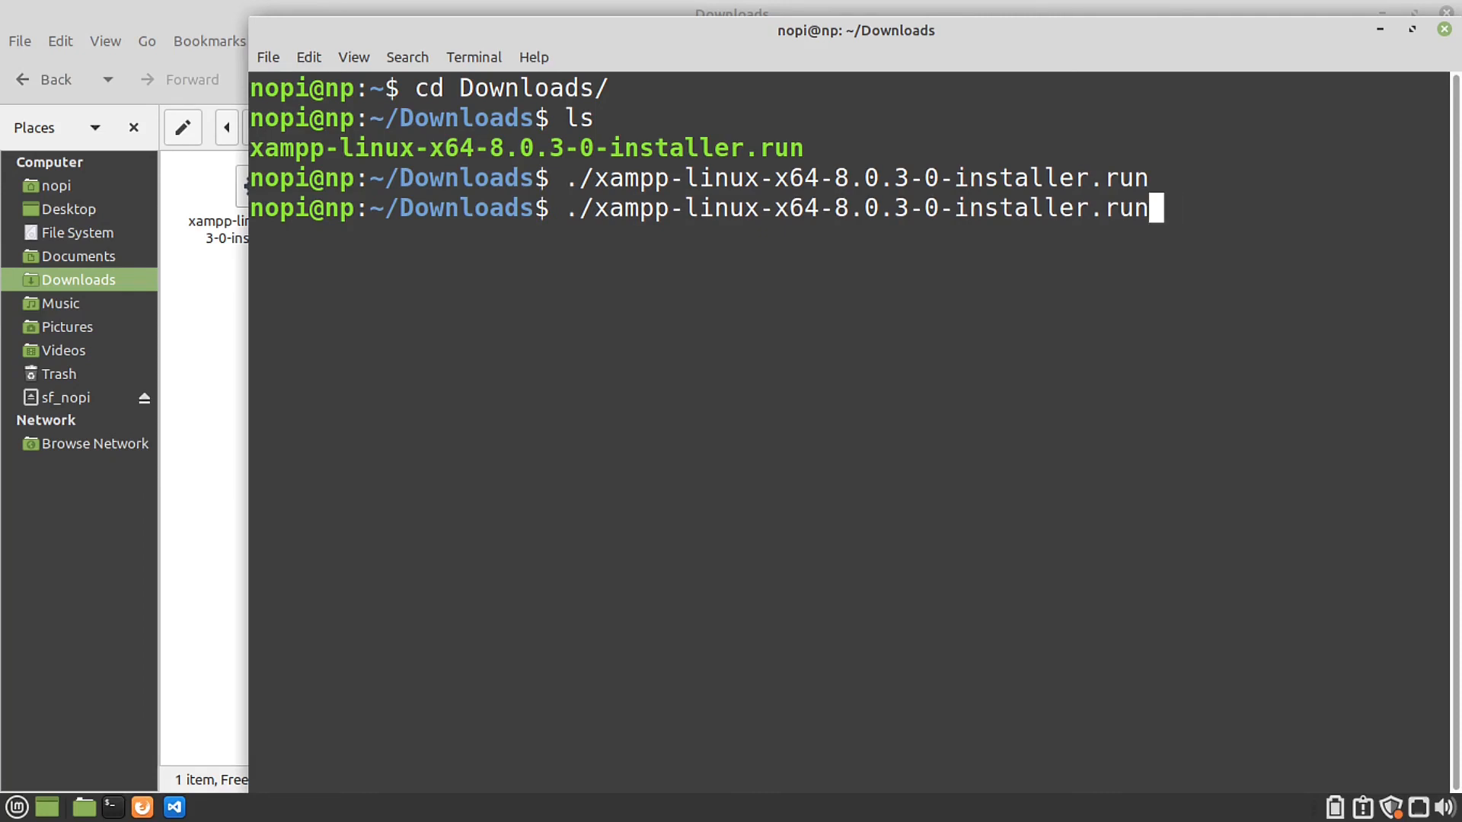
key(Left)
key(Left)
key(Left)
key(Left)
key(Left)
key(Left)
key(Left)
key(Left)
key(Left)
key(Left)
key(Left)
key(Left)
key(Left)
key(Left)
key(Left)
key(Left)
key(Left)
key(Left)
key(Left)
key(Left)
text(sd)
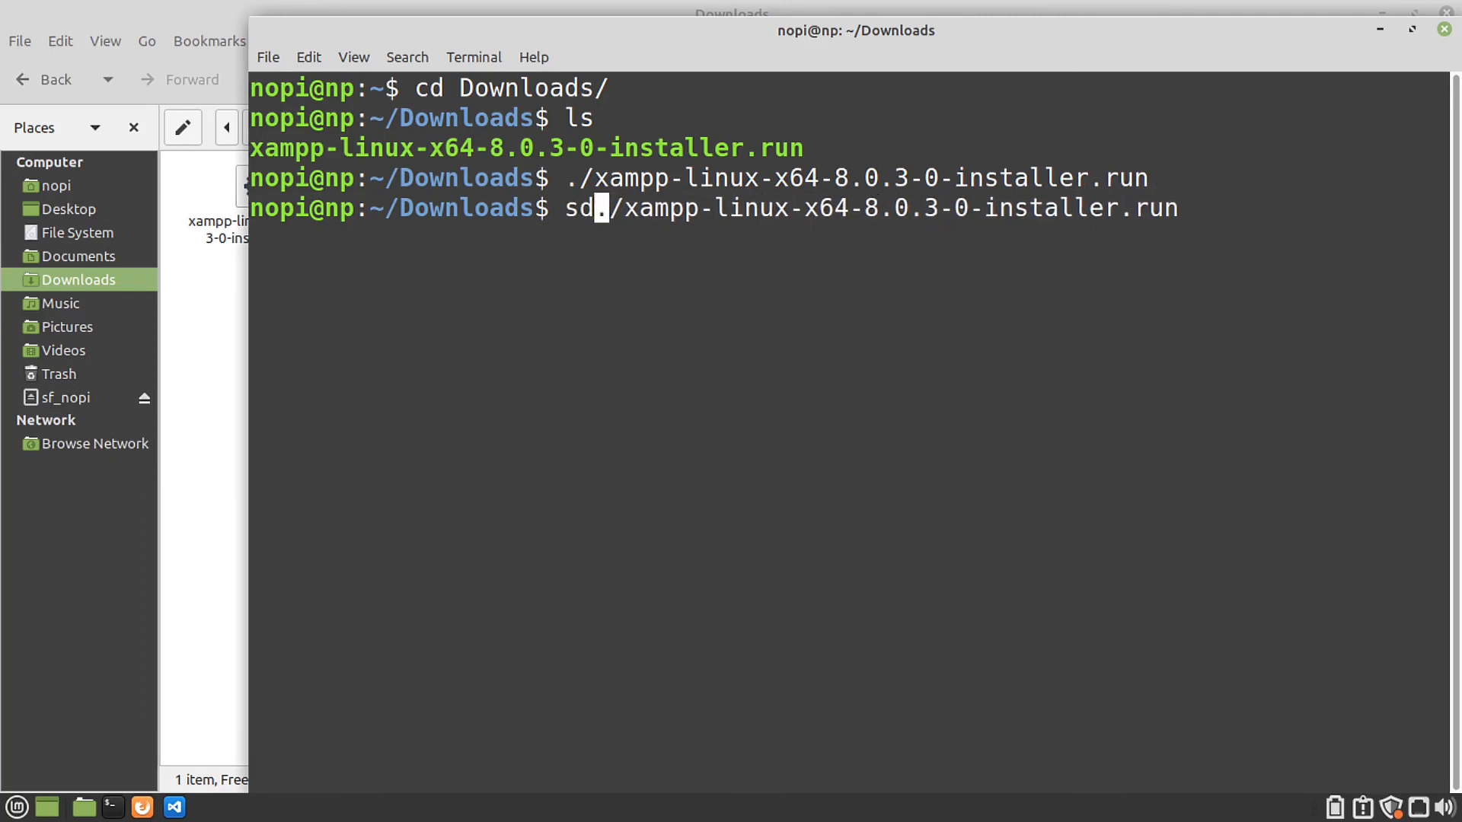
key(BackSpace)
key(BackSpace)
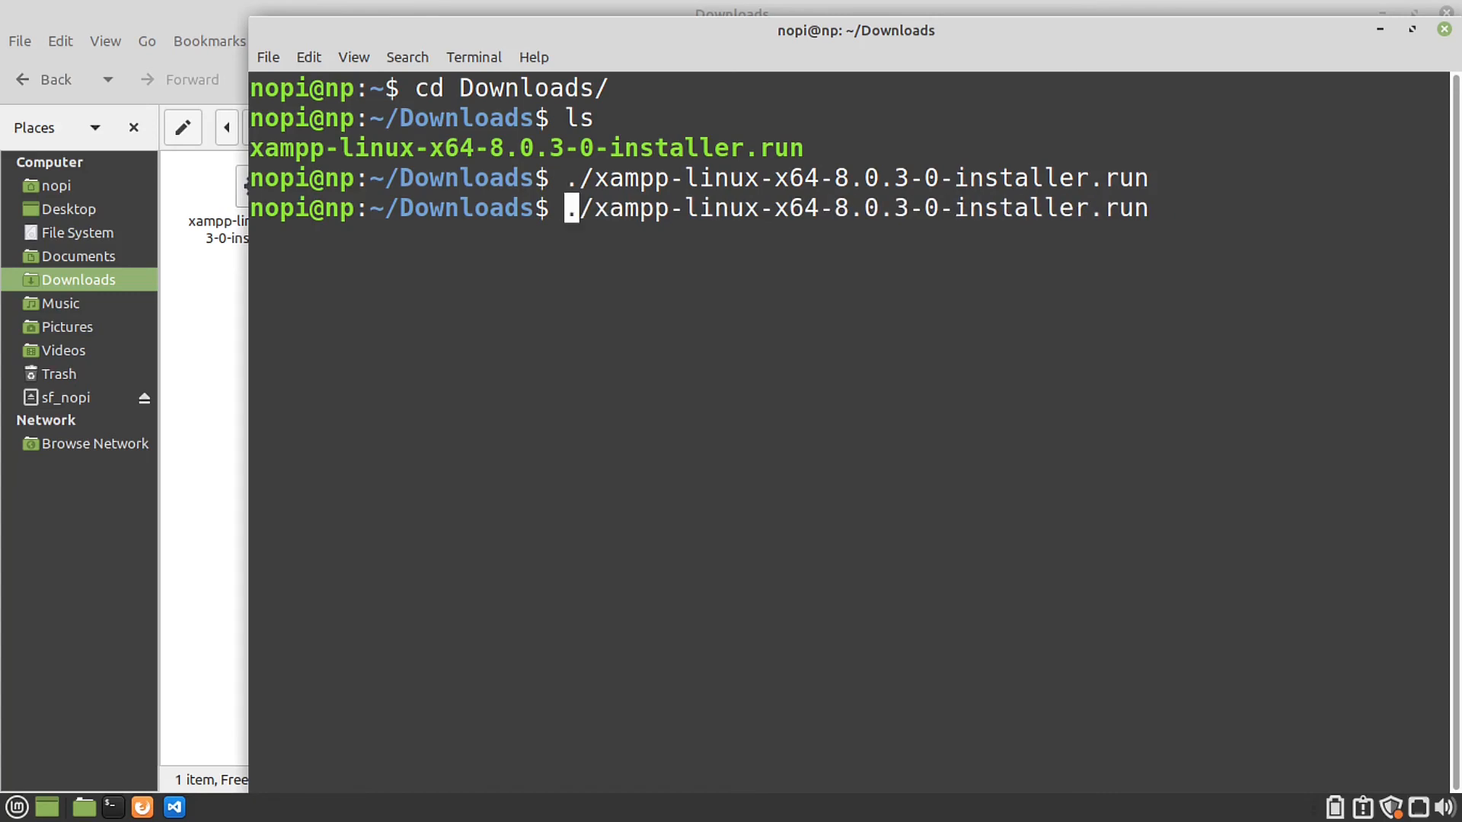
text(sudo)
key(Return)
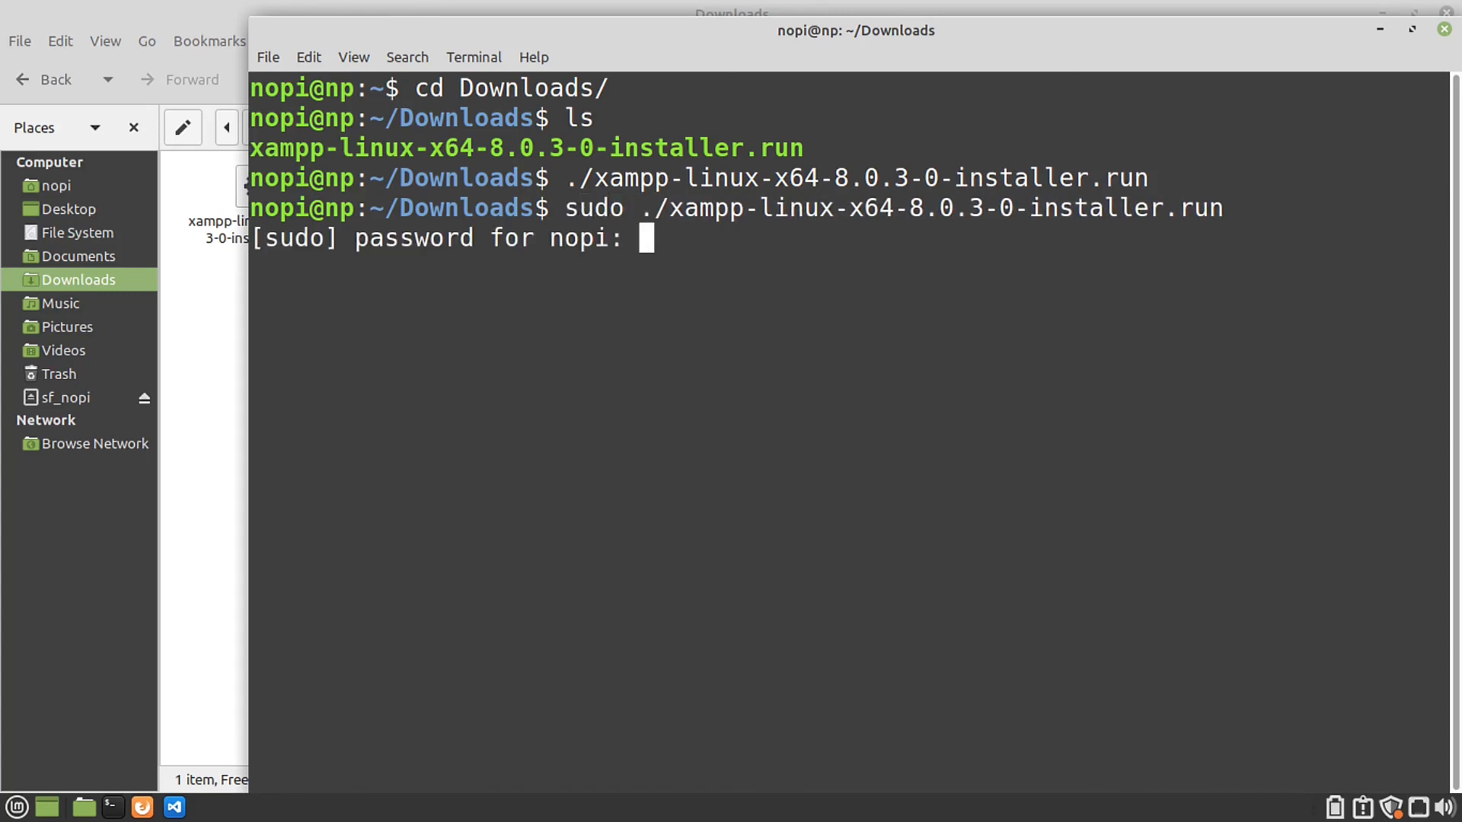
key(Return)
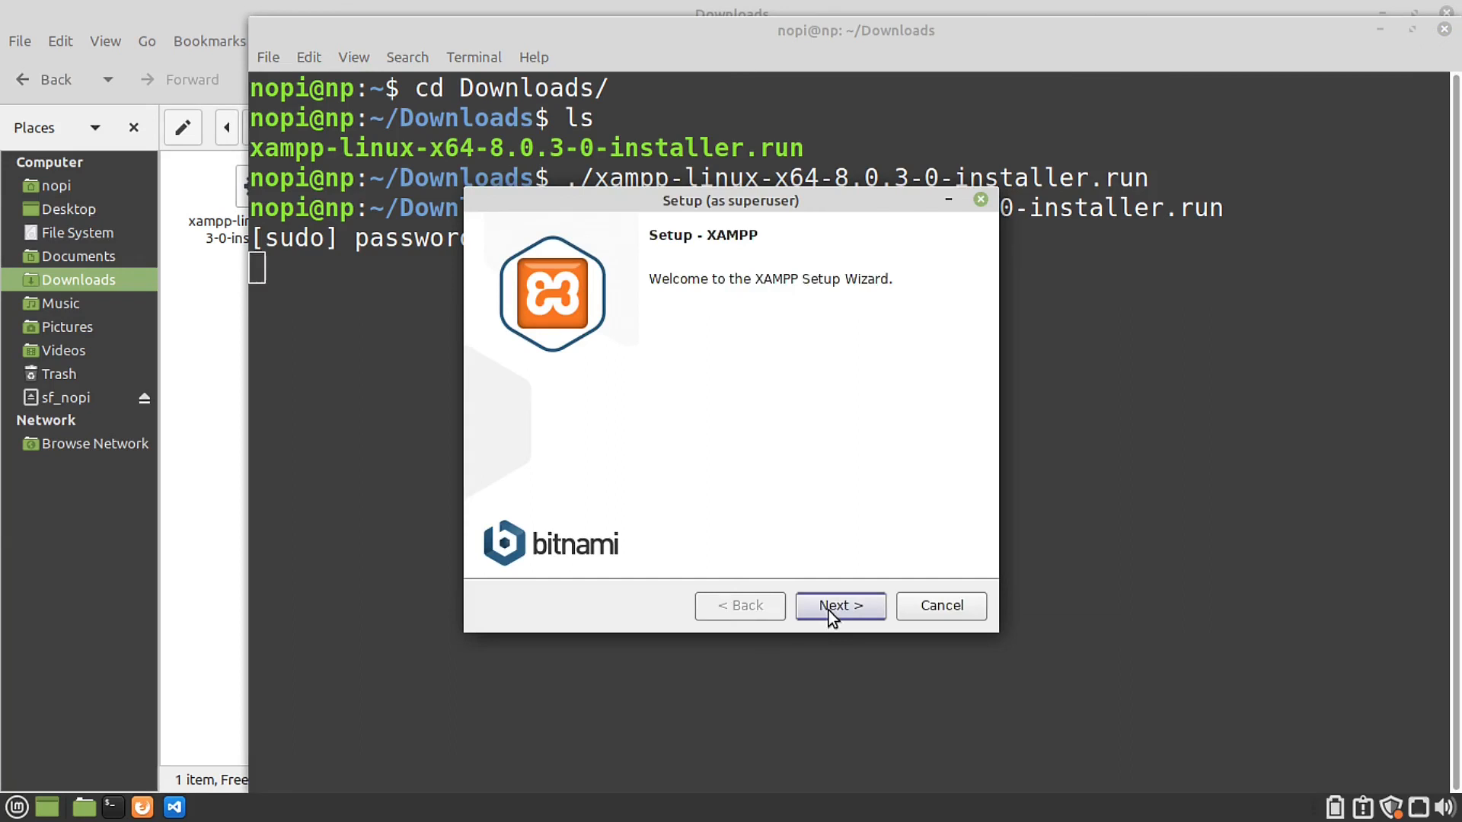
Step: Install XAMPP to /opt/lampp with default components, unchecking Bitnami and Launch XAMPP
click(828, 611)
click(828, 611)
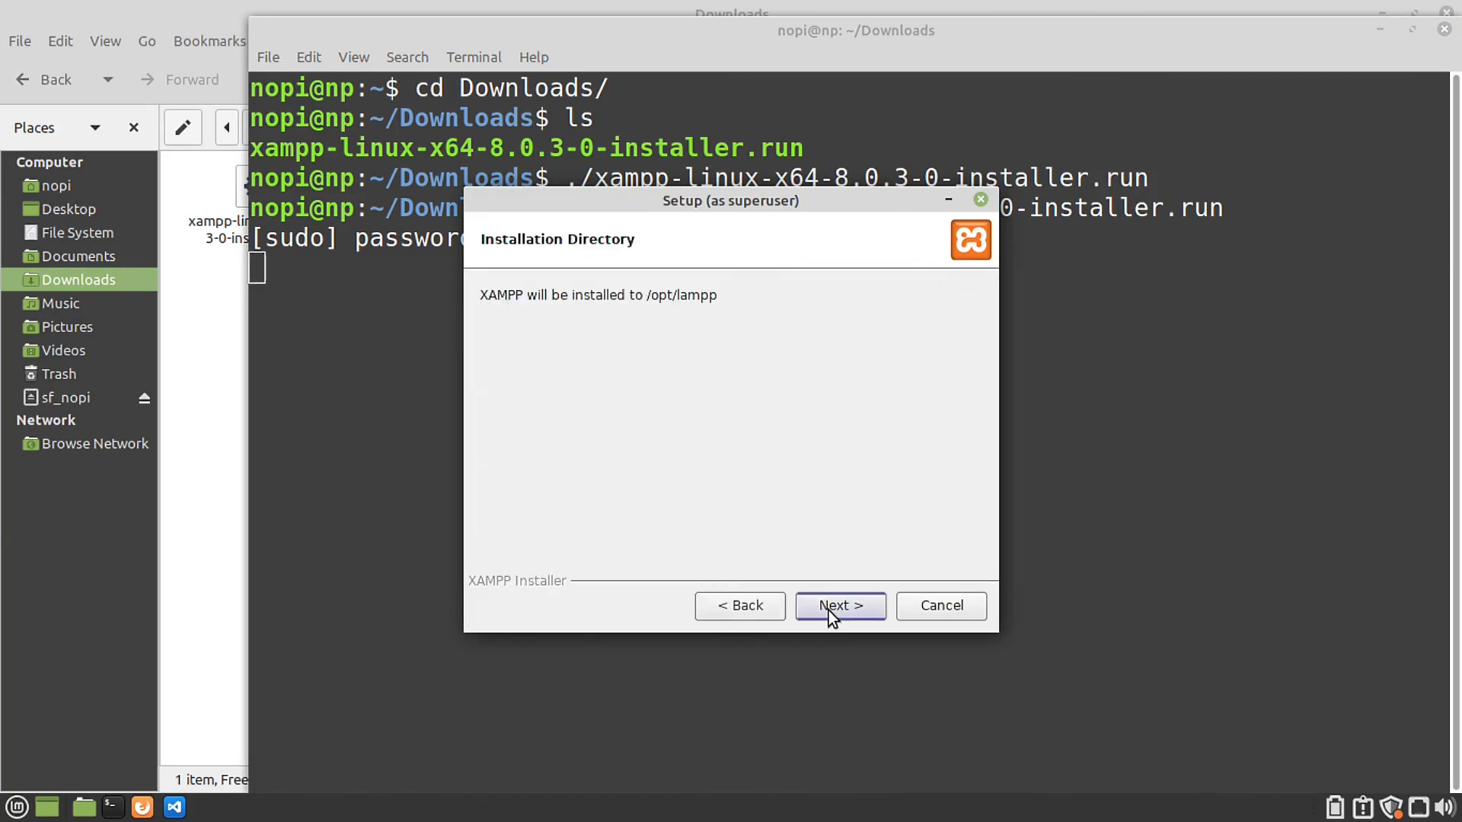
click(828, 611)
click(912, 420)
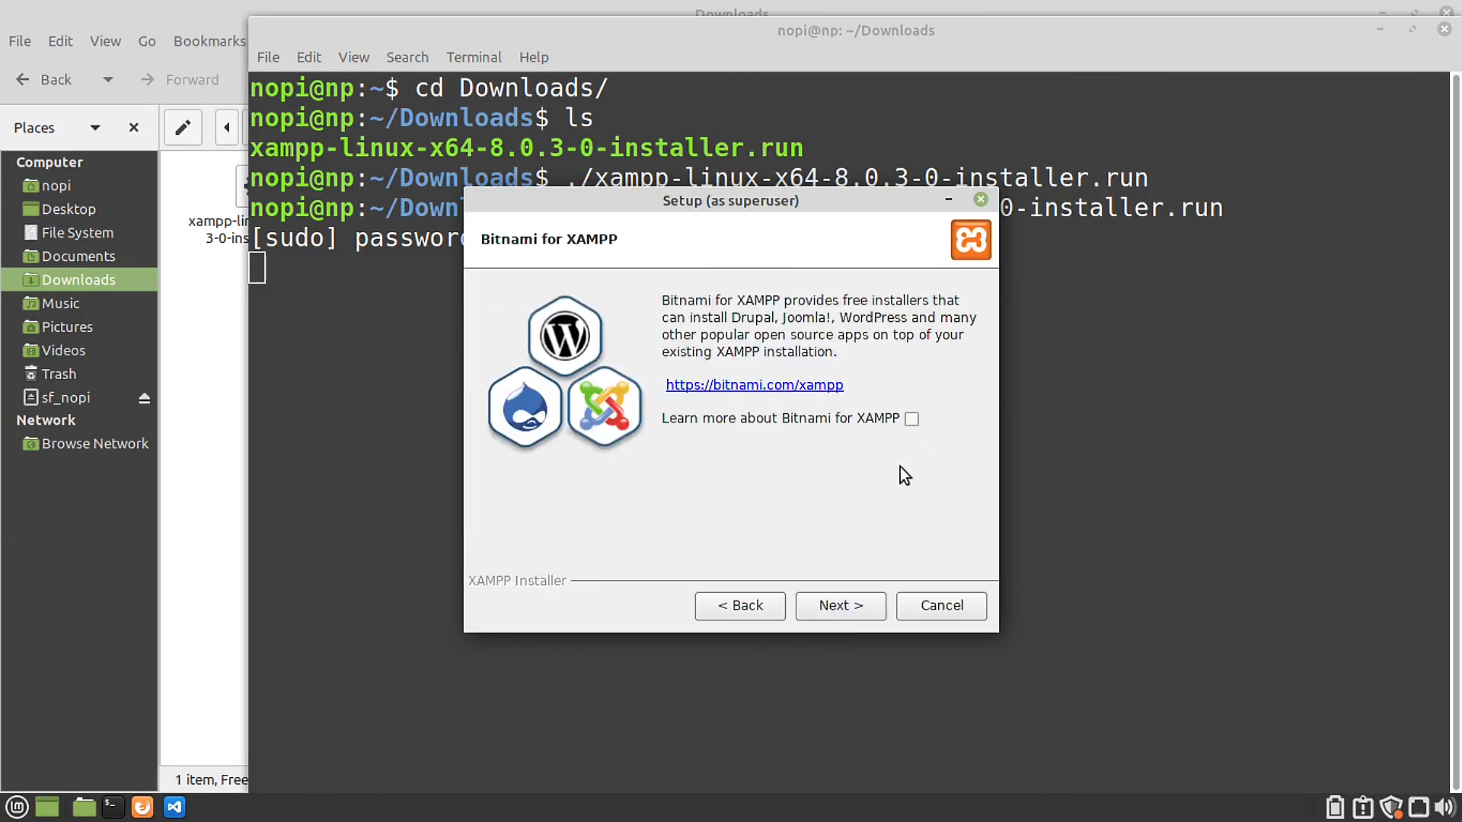
click(857, 605)
click(868, 604)
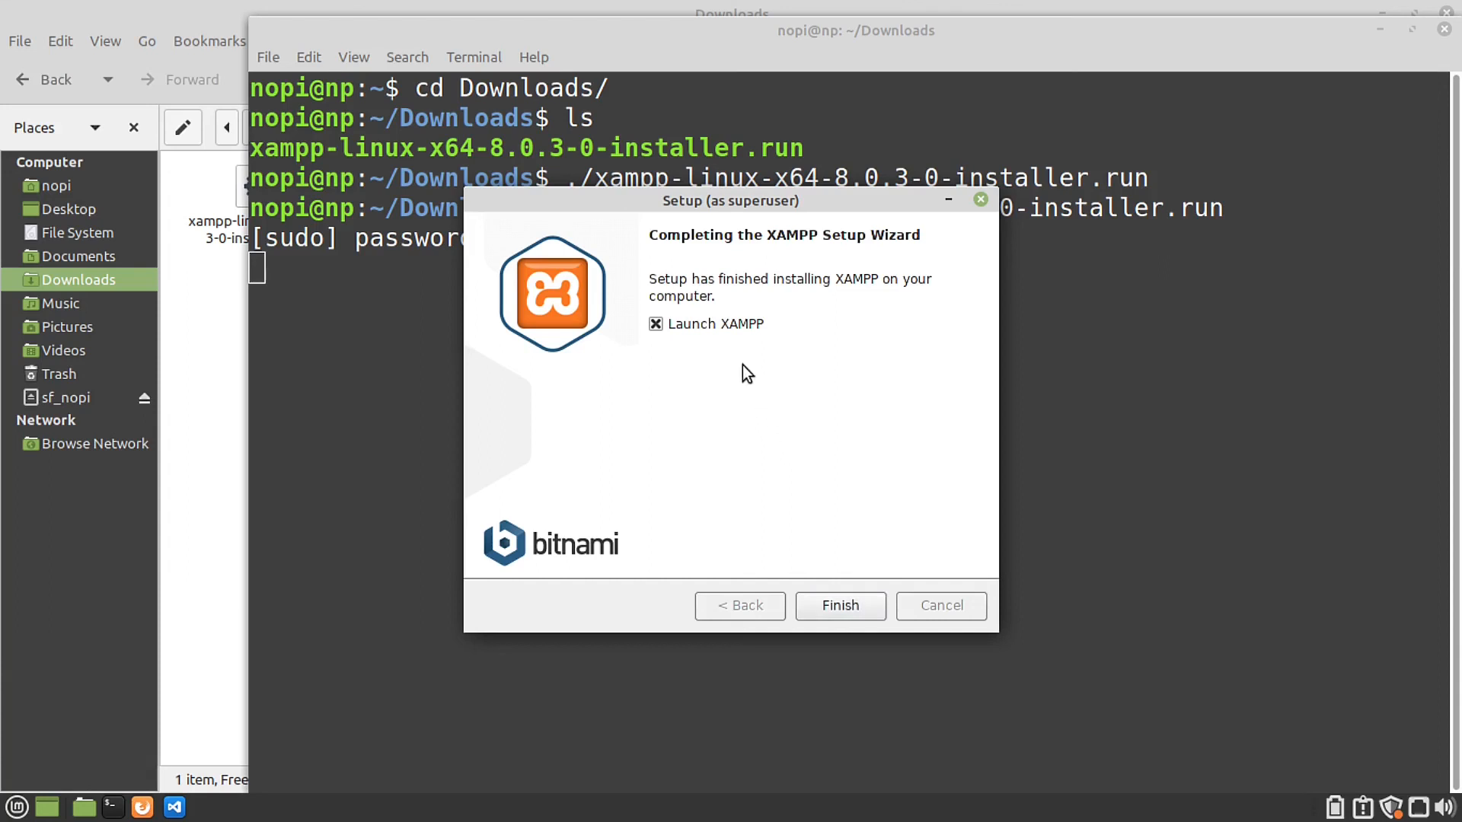
click(719, 331)
click(850, 603)
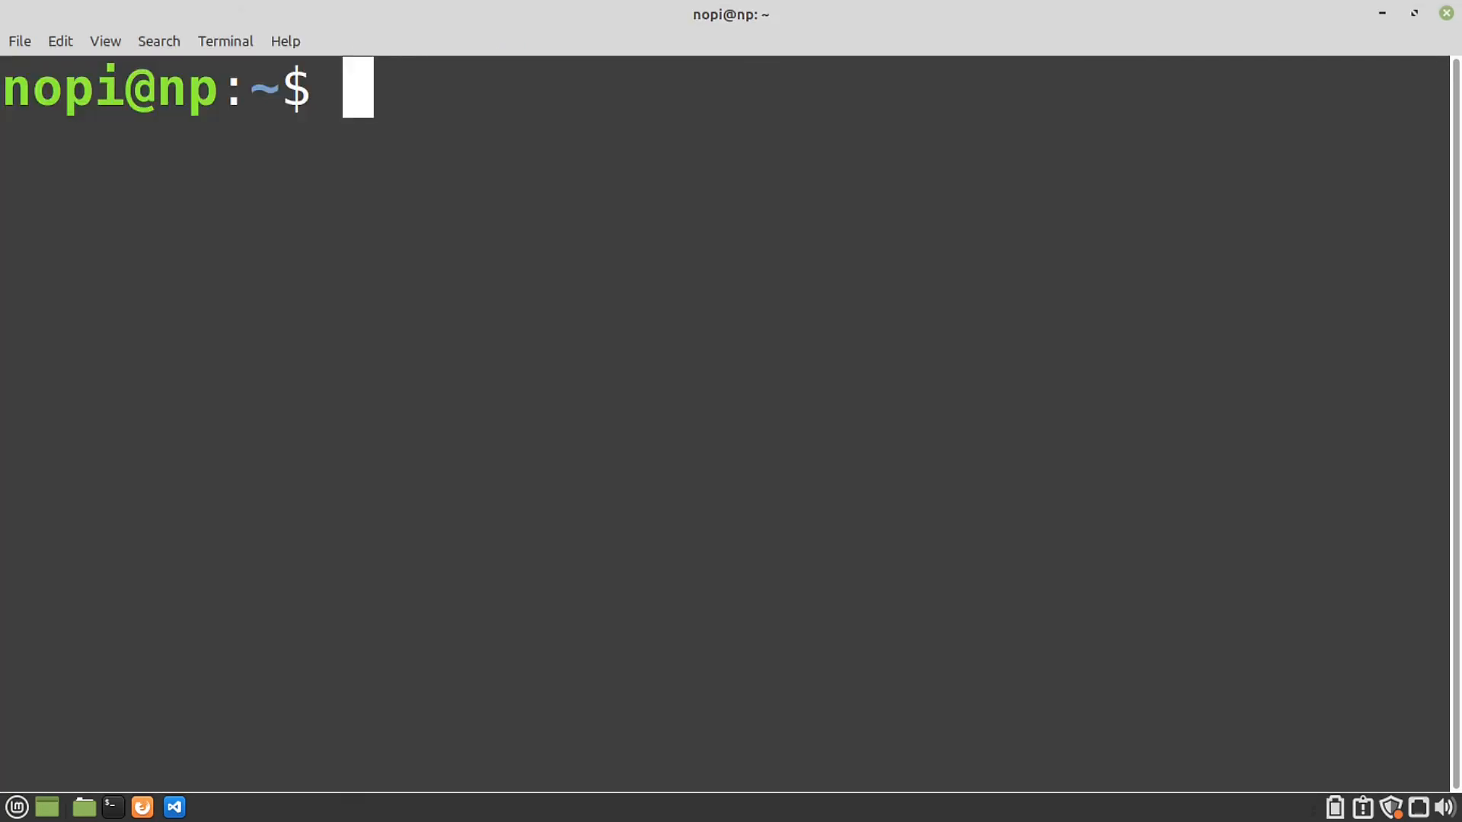
Step: Become root with sudo su and run /opt/lampp/lampp start
text(sudo)
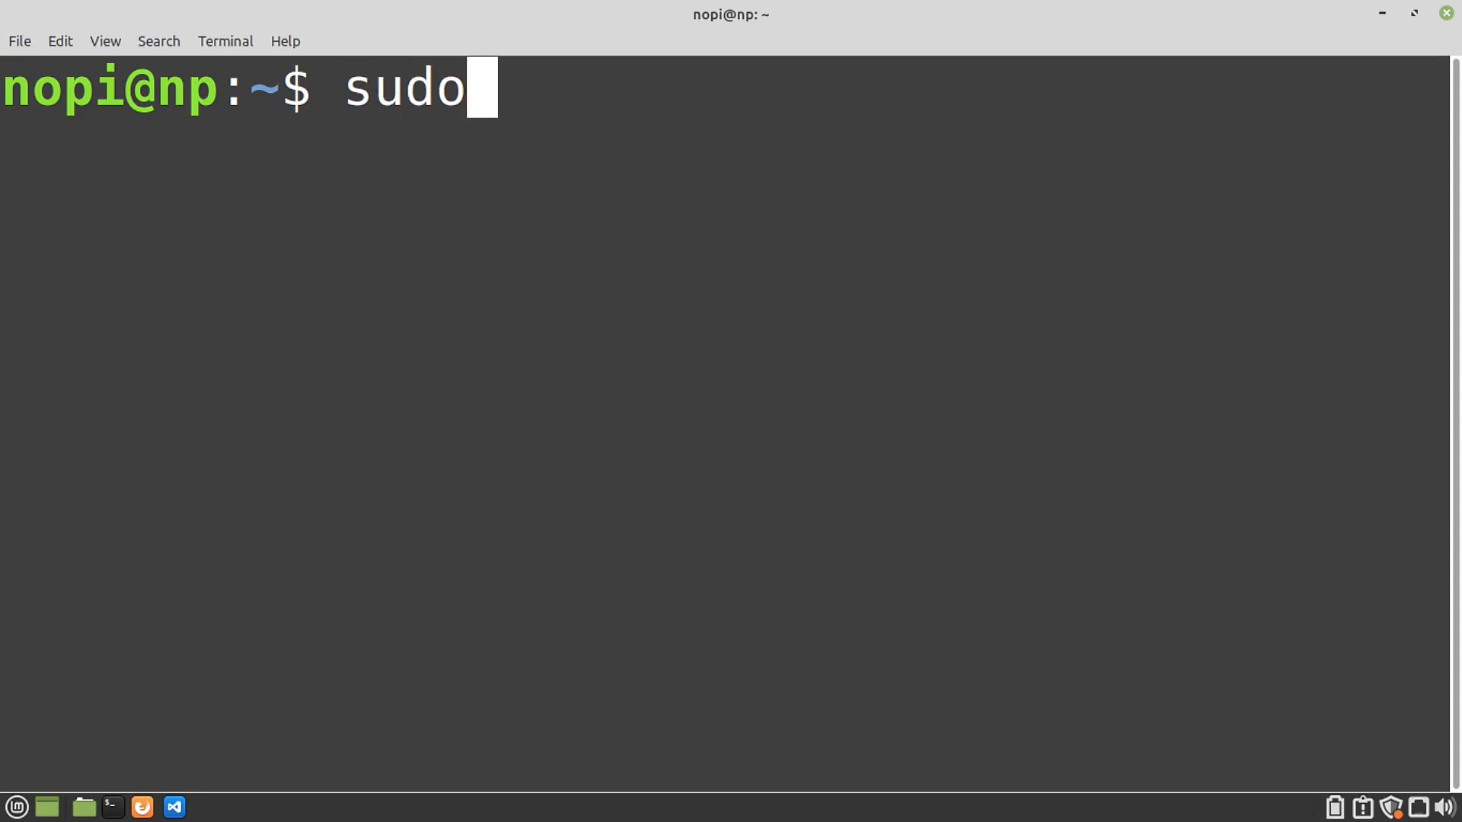
text( su)
key(Return)
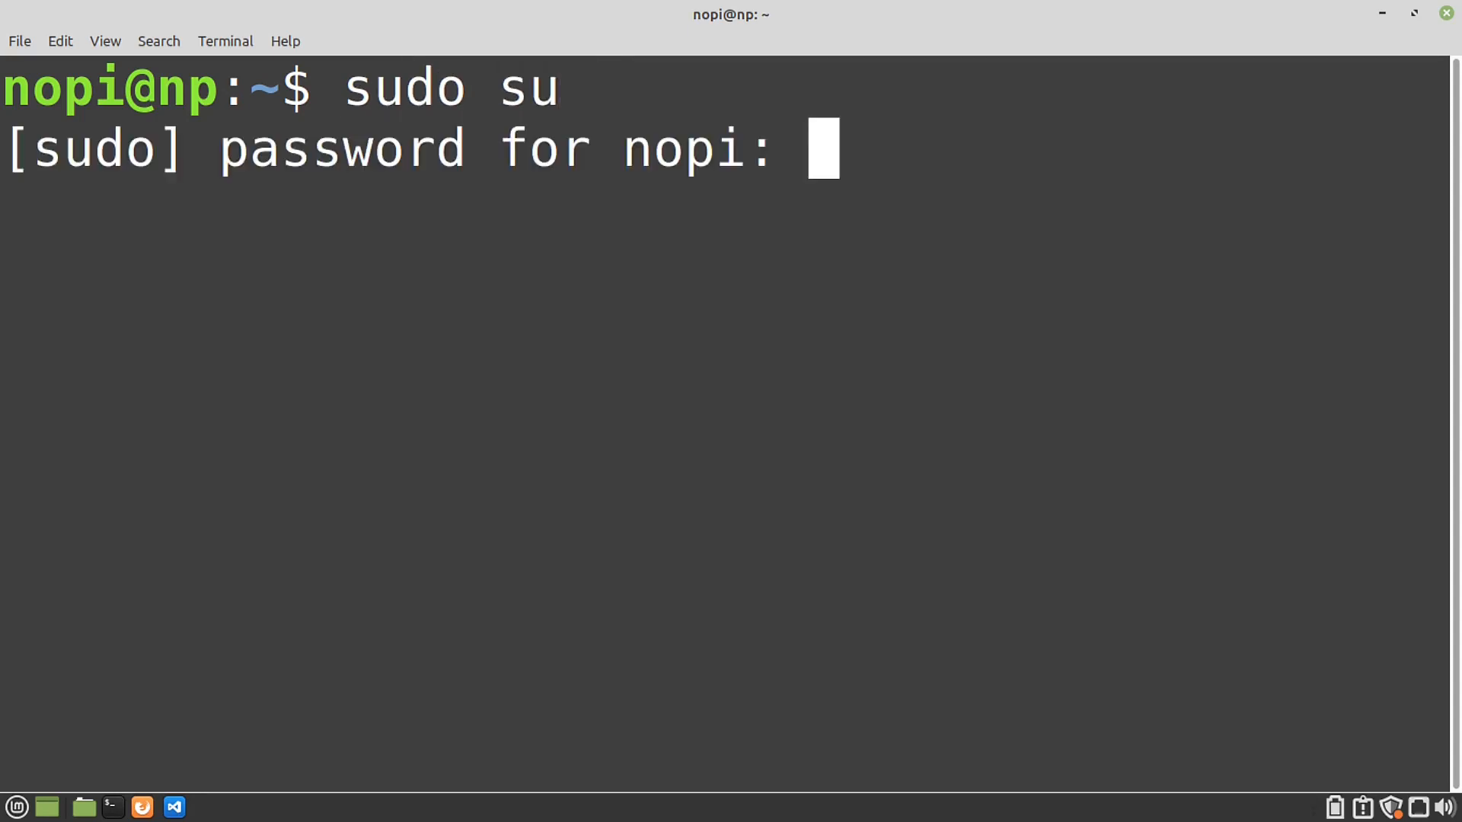
text(*)
key(Return)
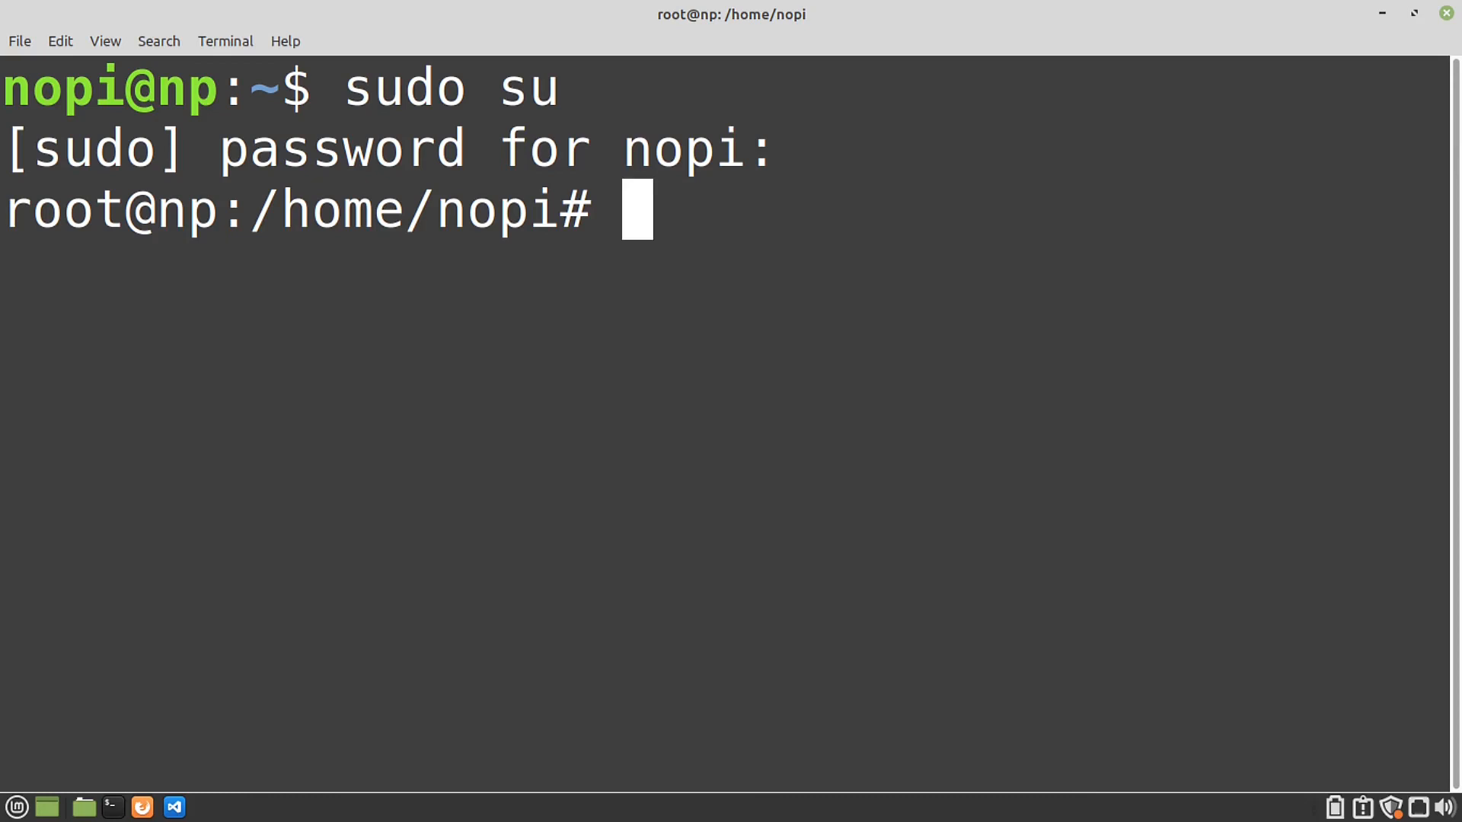
text(/op)
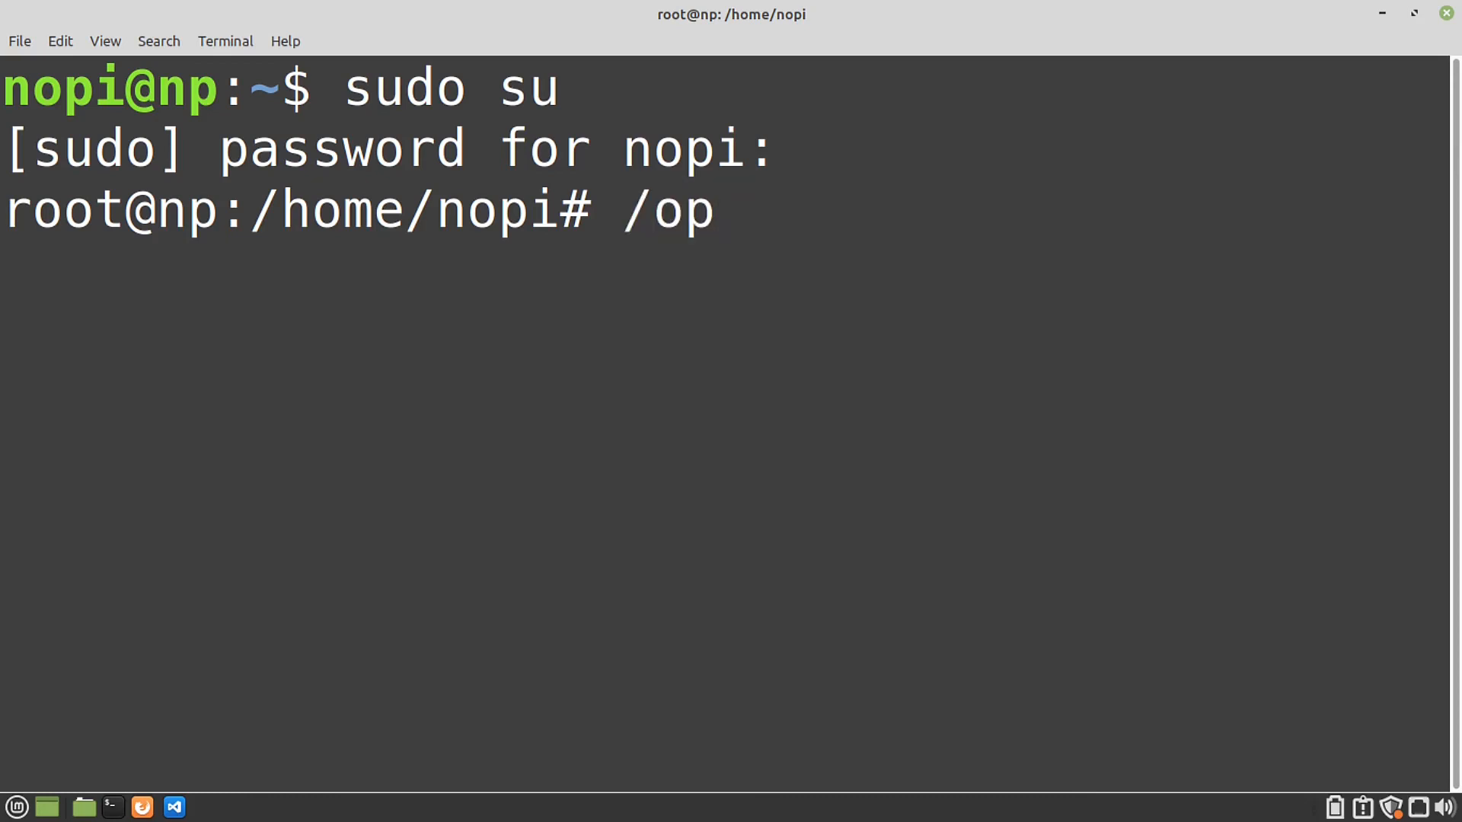
text(t/lampp)
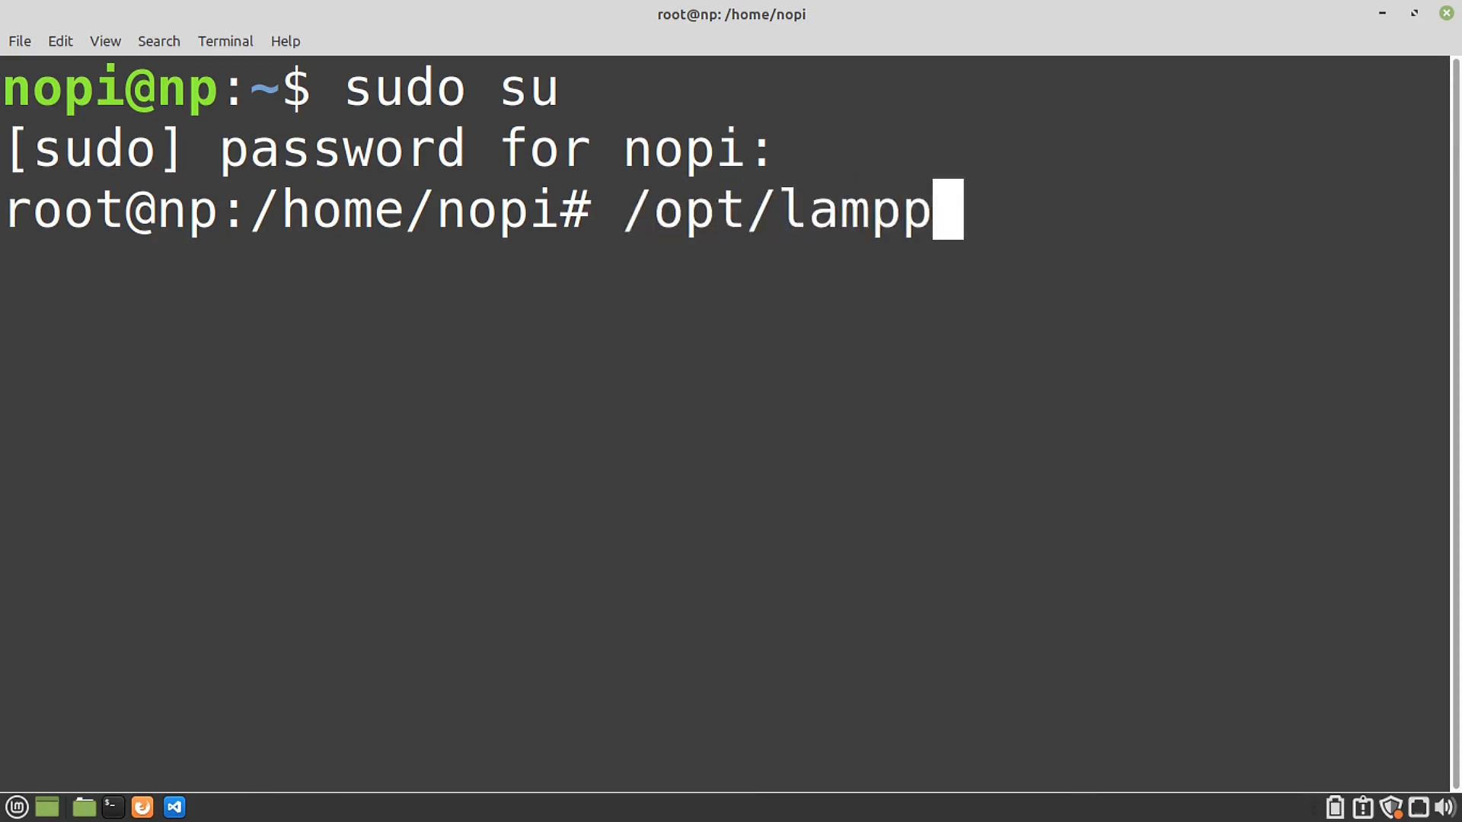
text(/lampp)
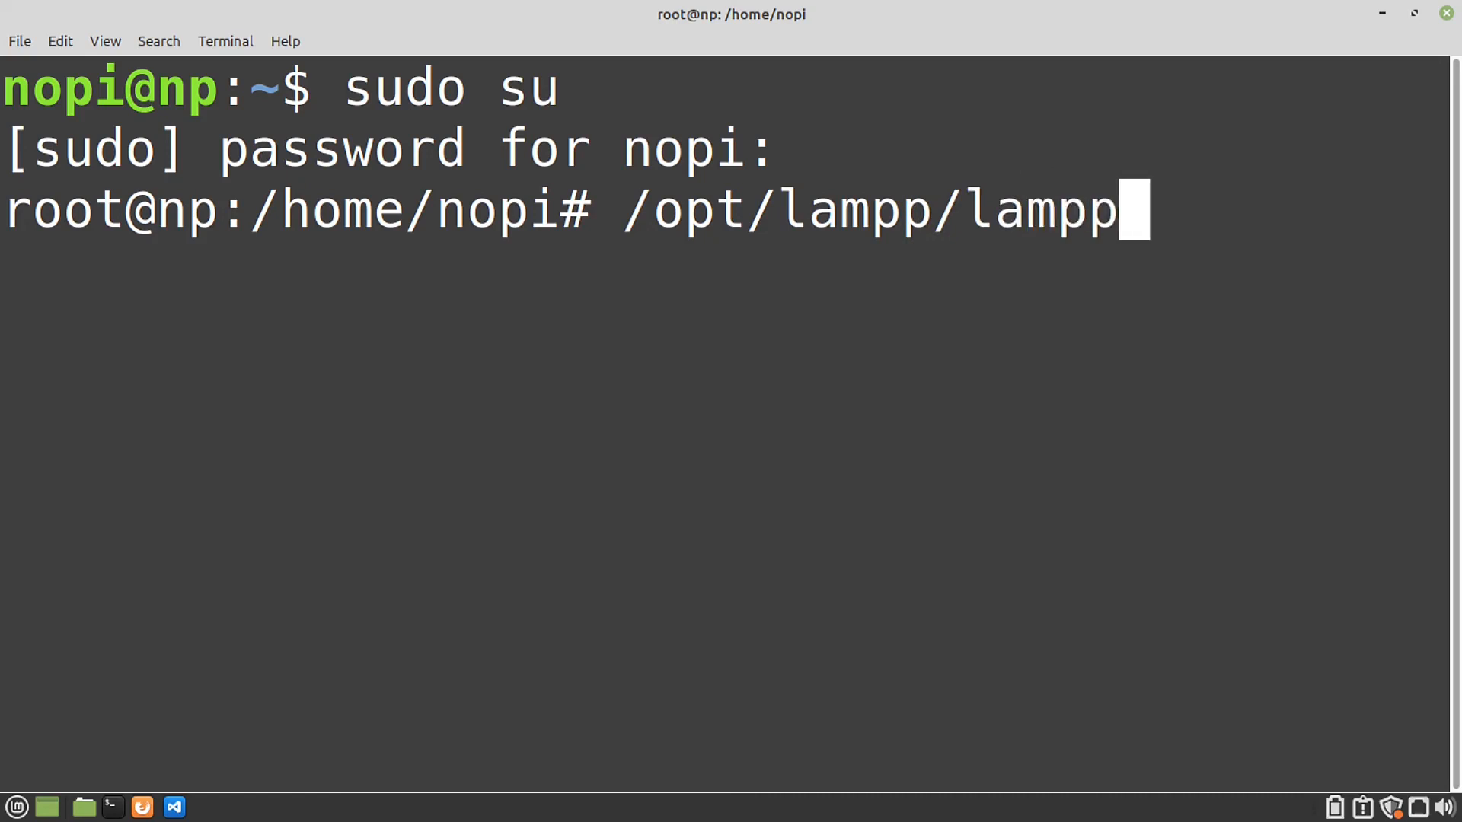
text( start)
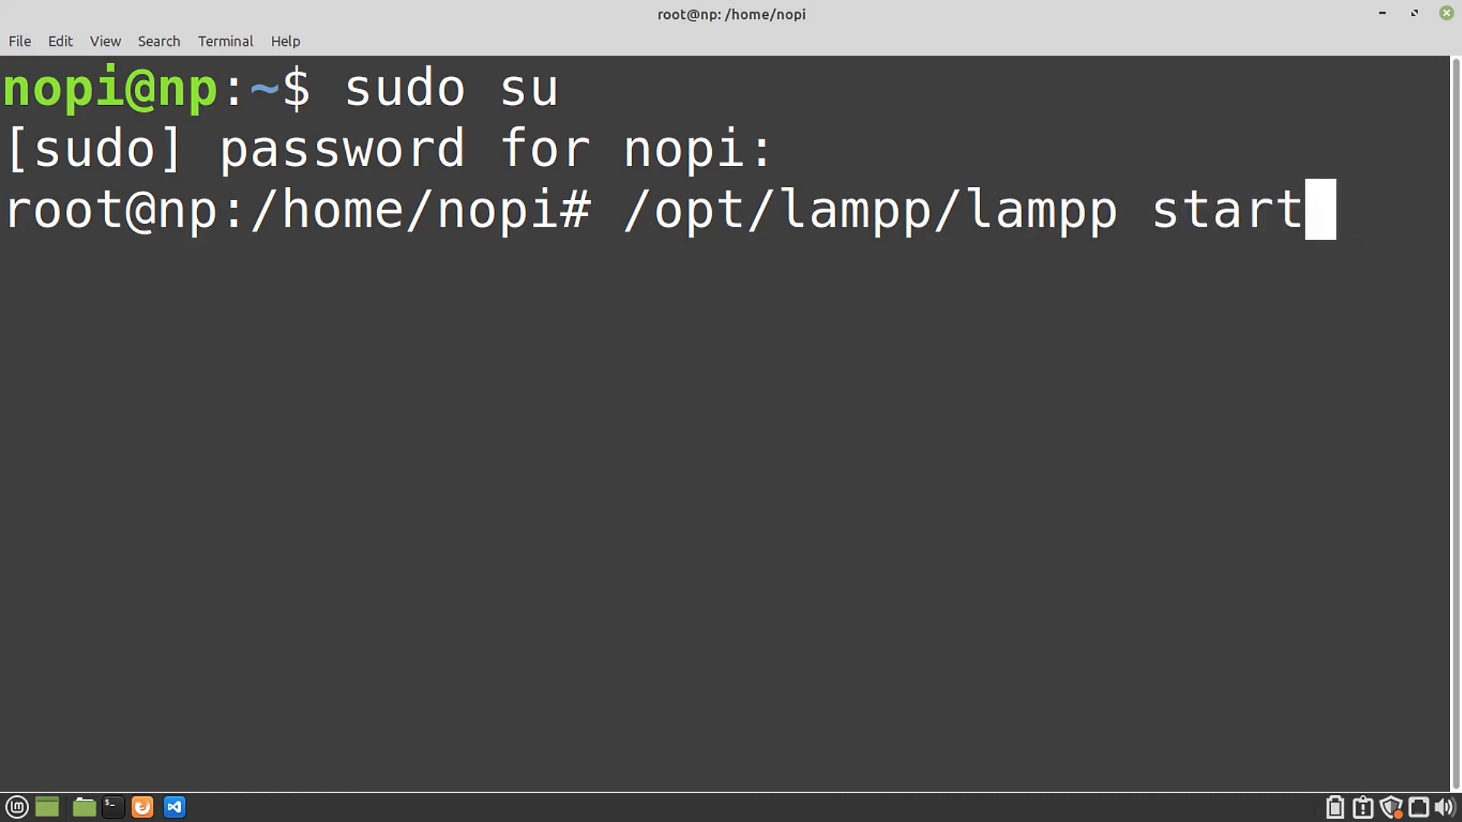
key(Return)
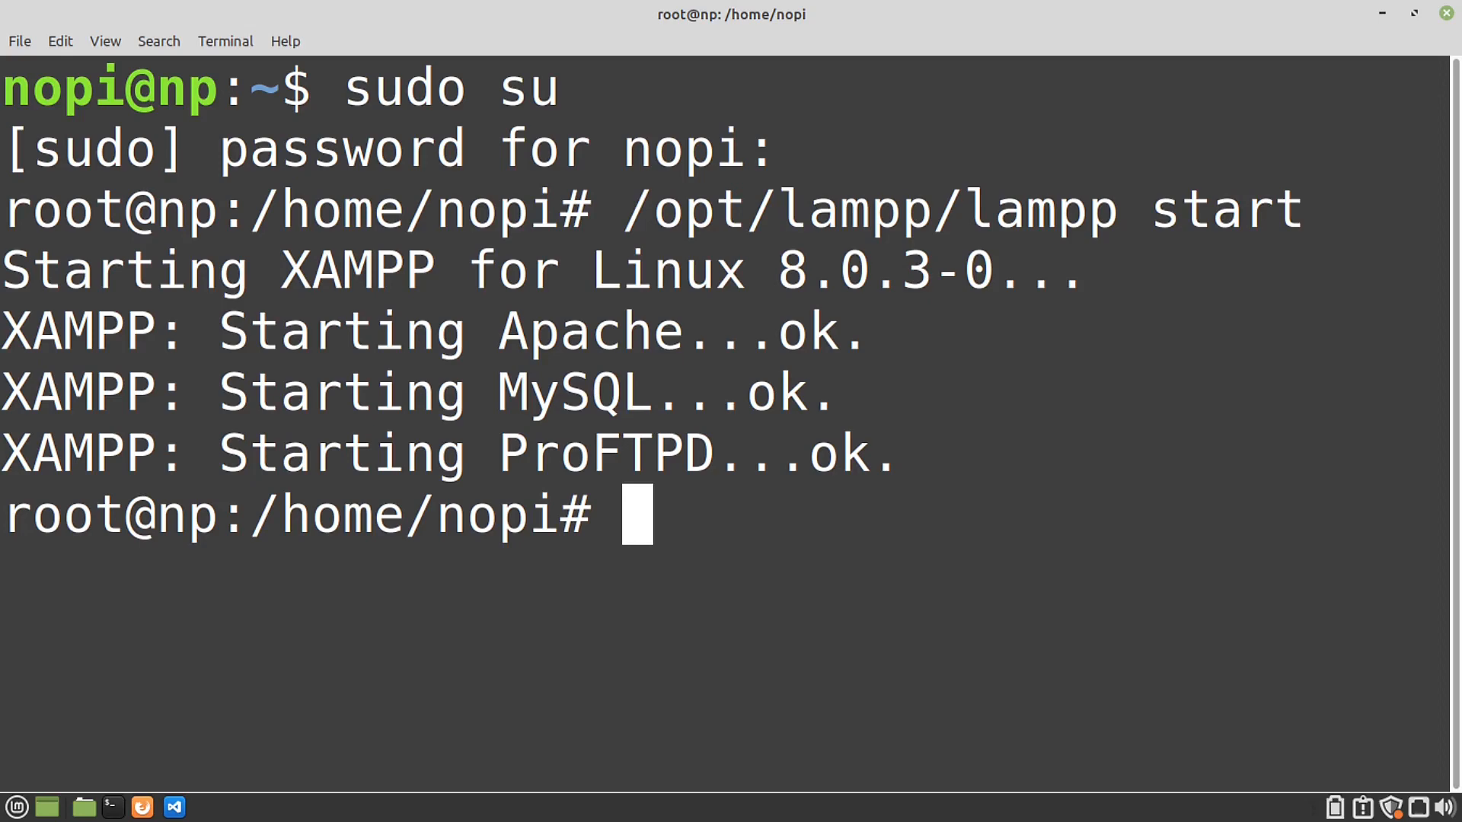
Step: Open /opt/lampp/bin/mysql -u root, shrink the terminal text, and run show databases;
text(/op)
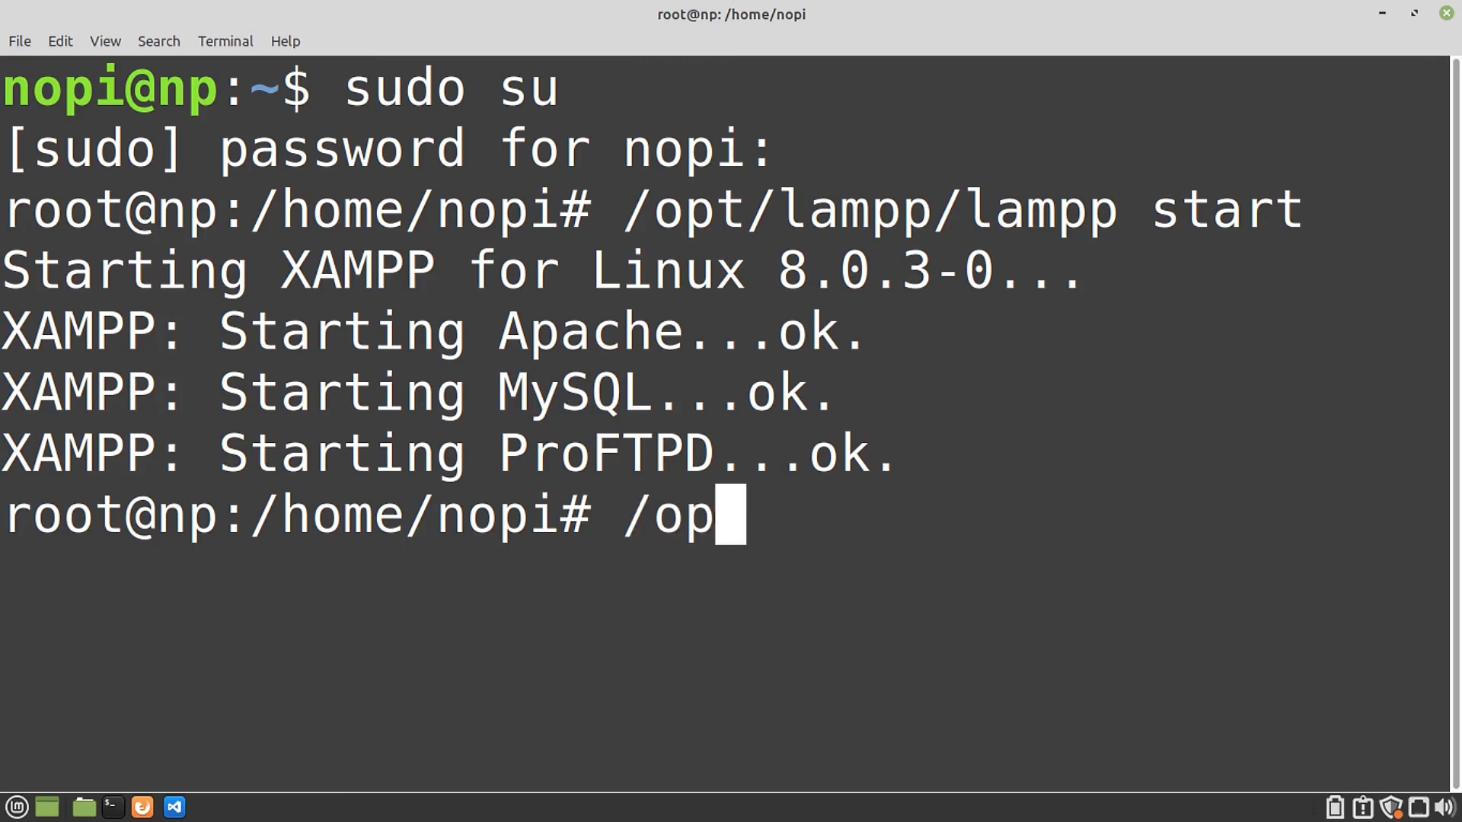
text(t/lamp)
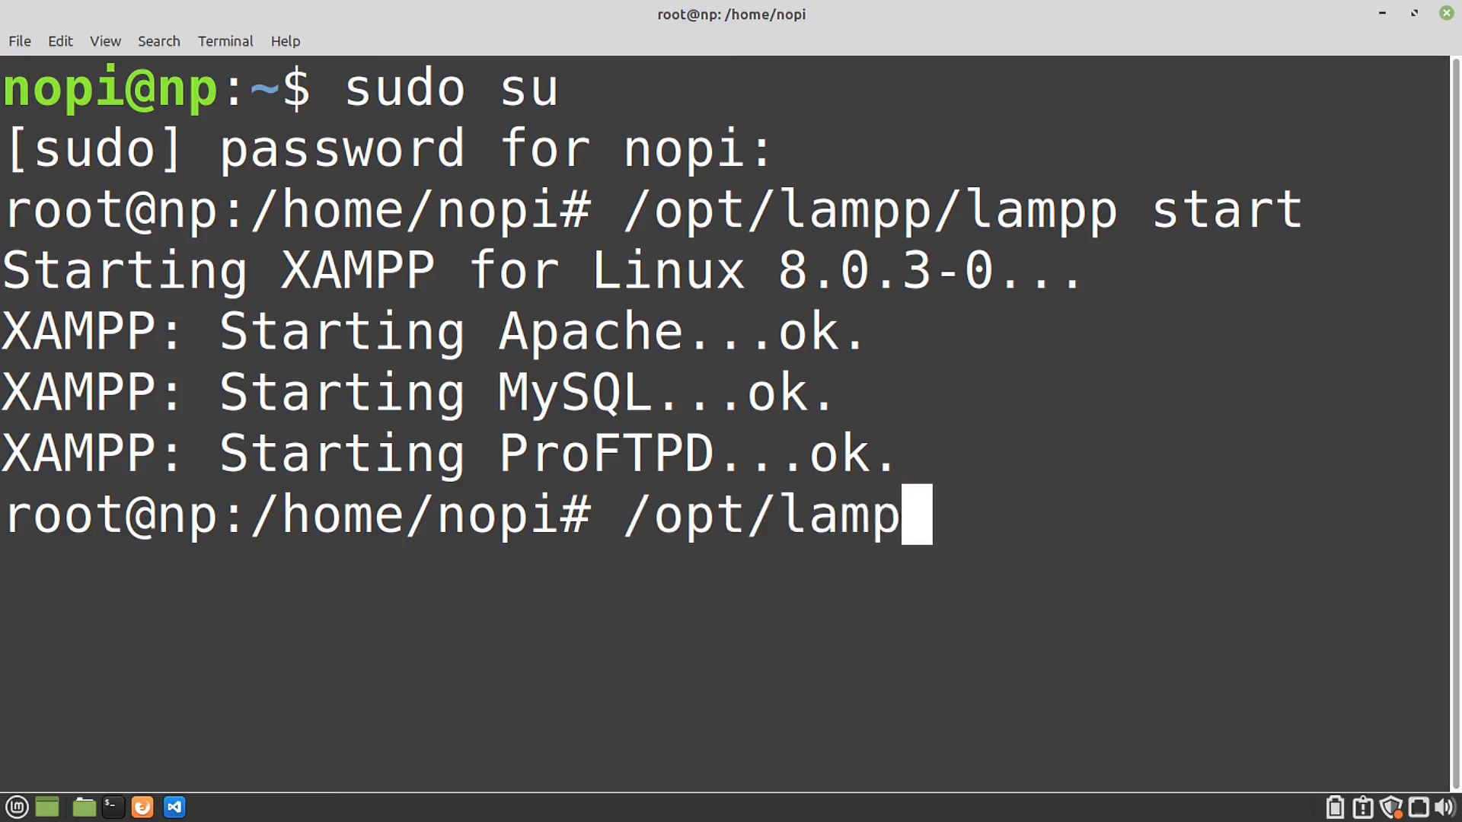
text(p/)
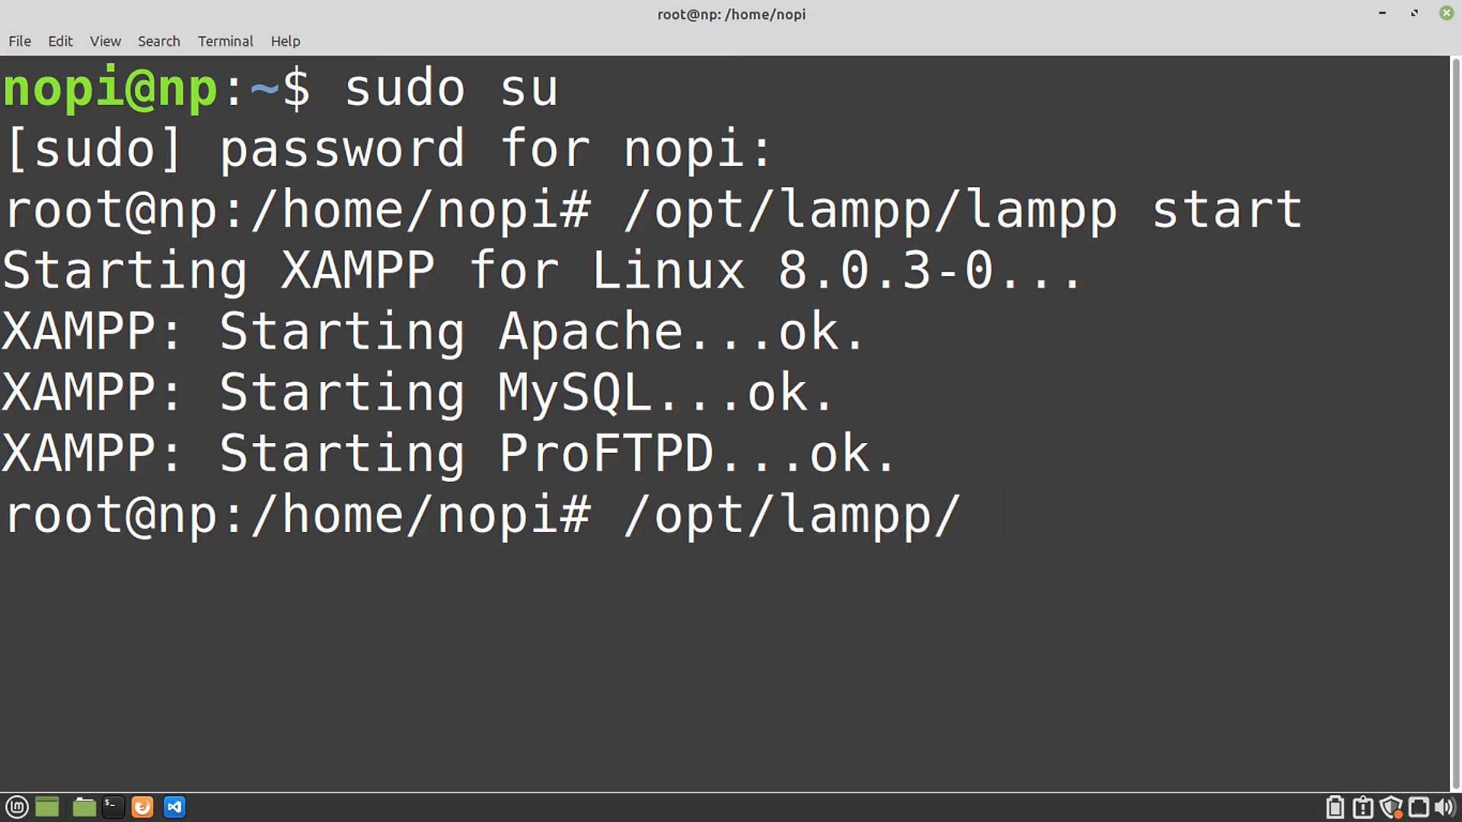
text(v)
key(BackSpace)
text(bin/)
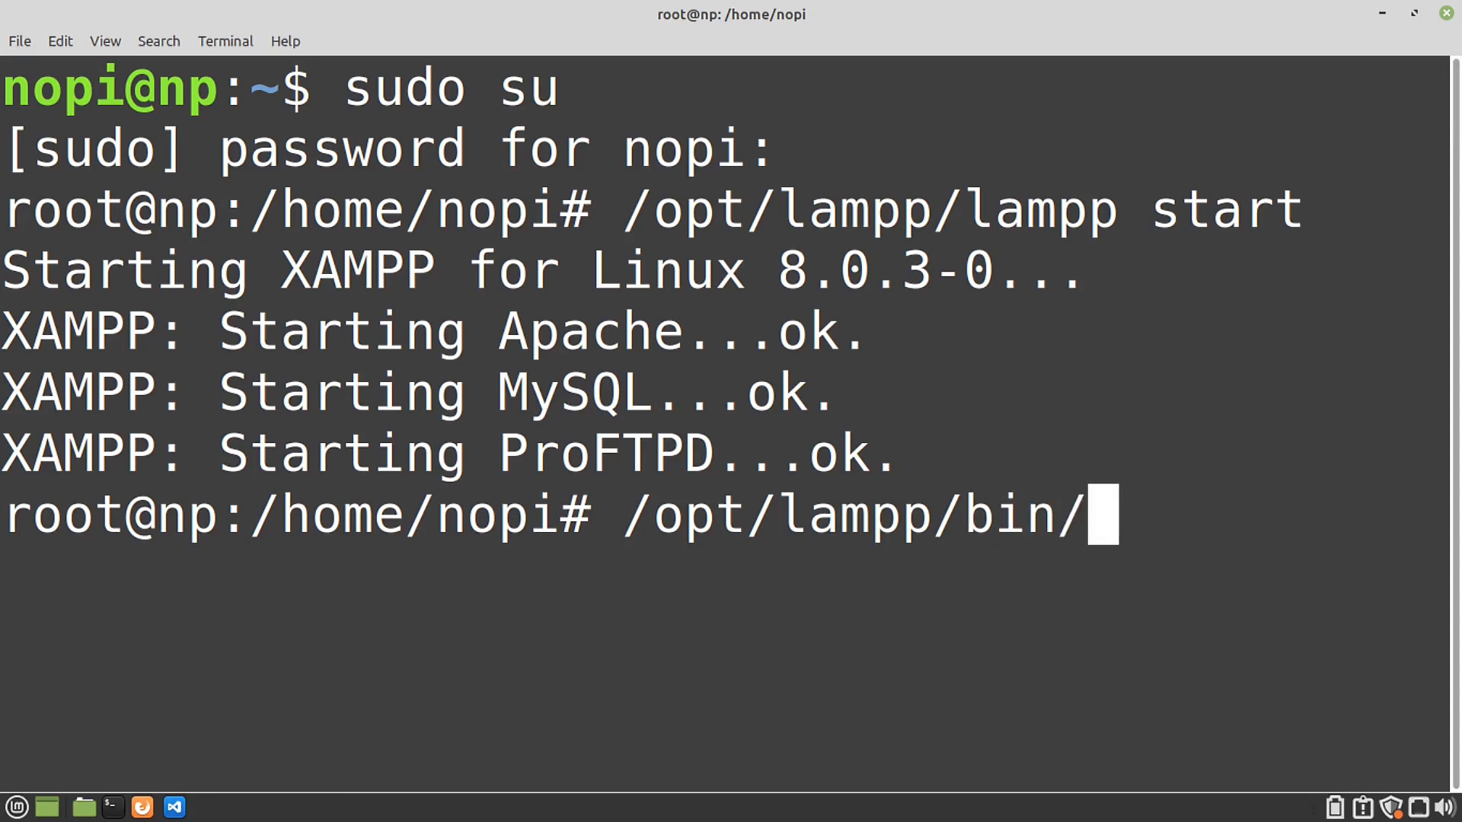
text(m)
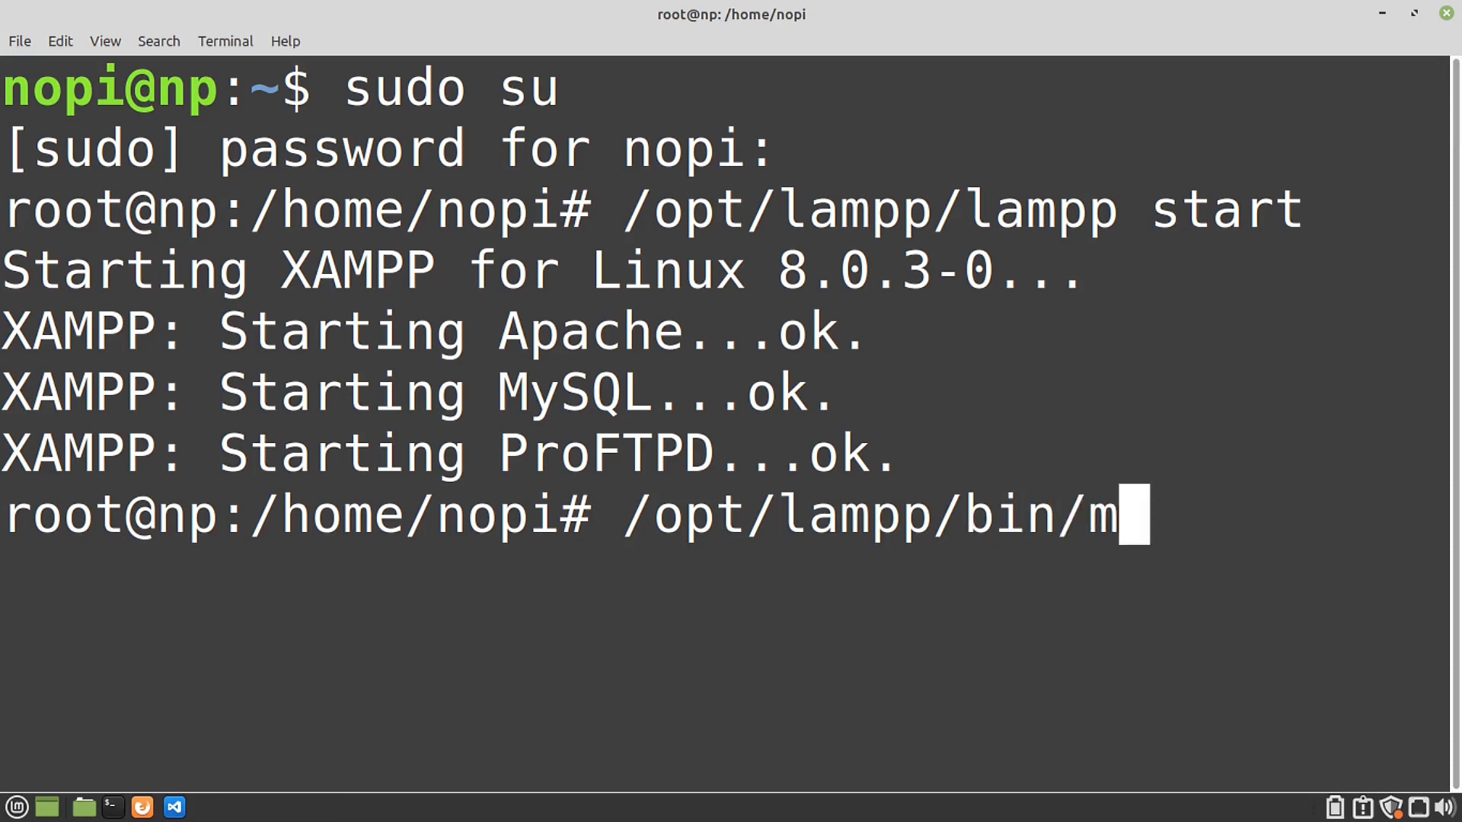
text(ysql -)
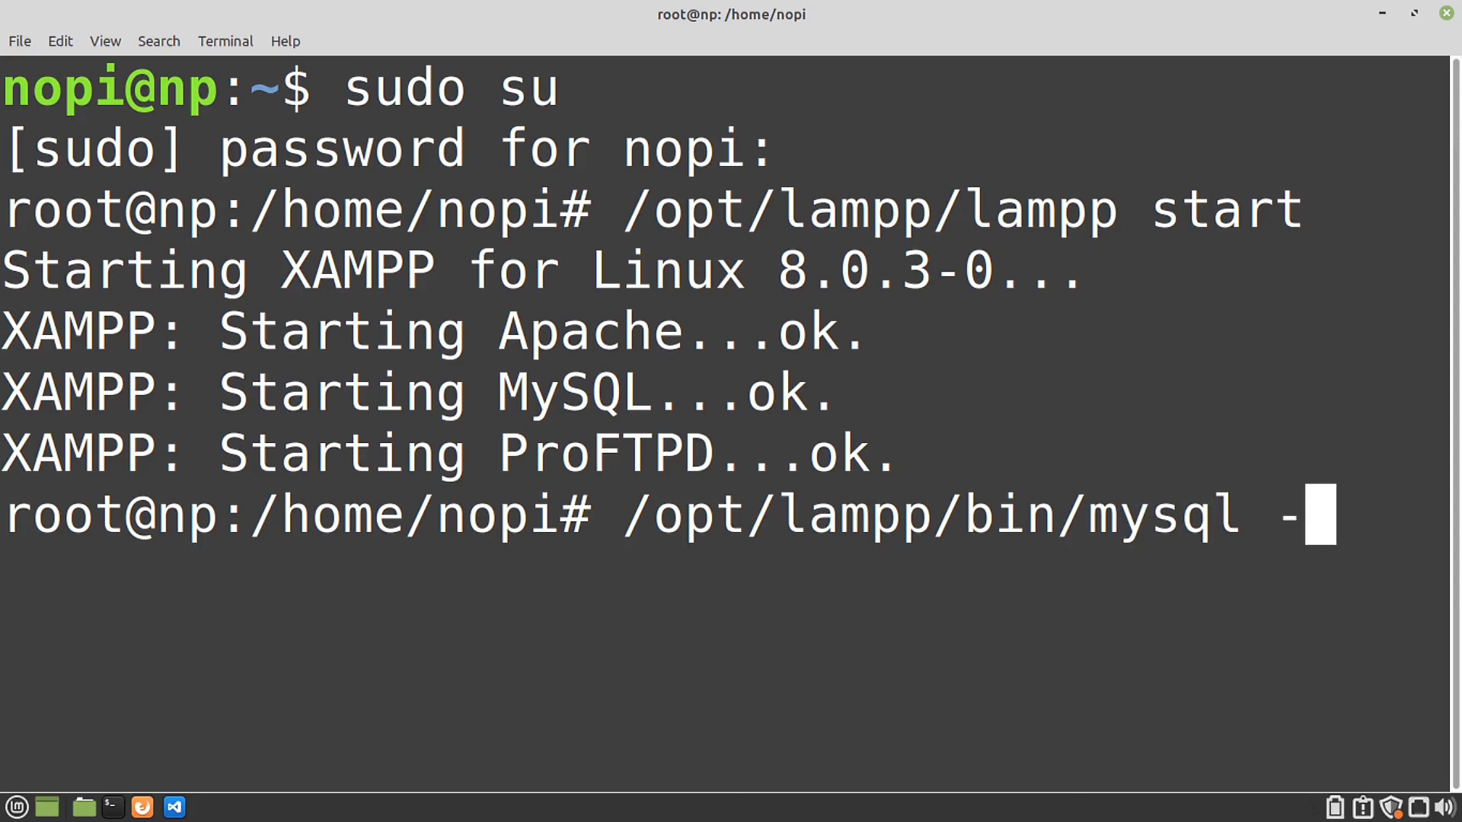
text(u root)
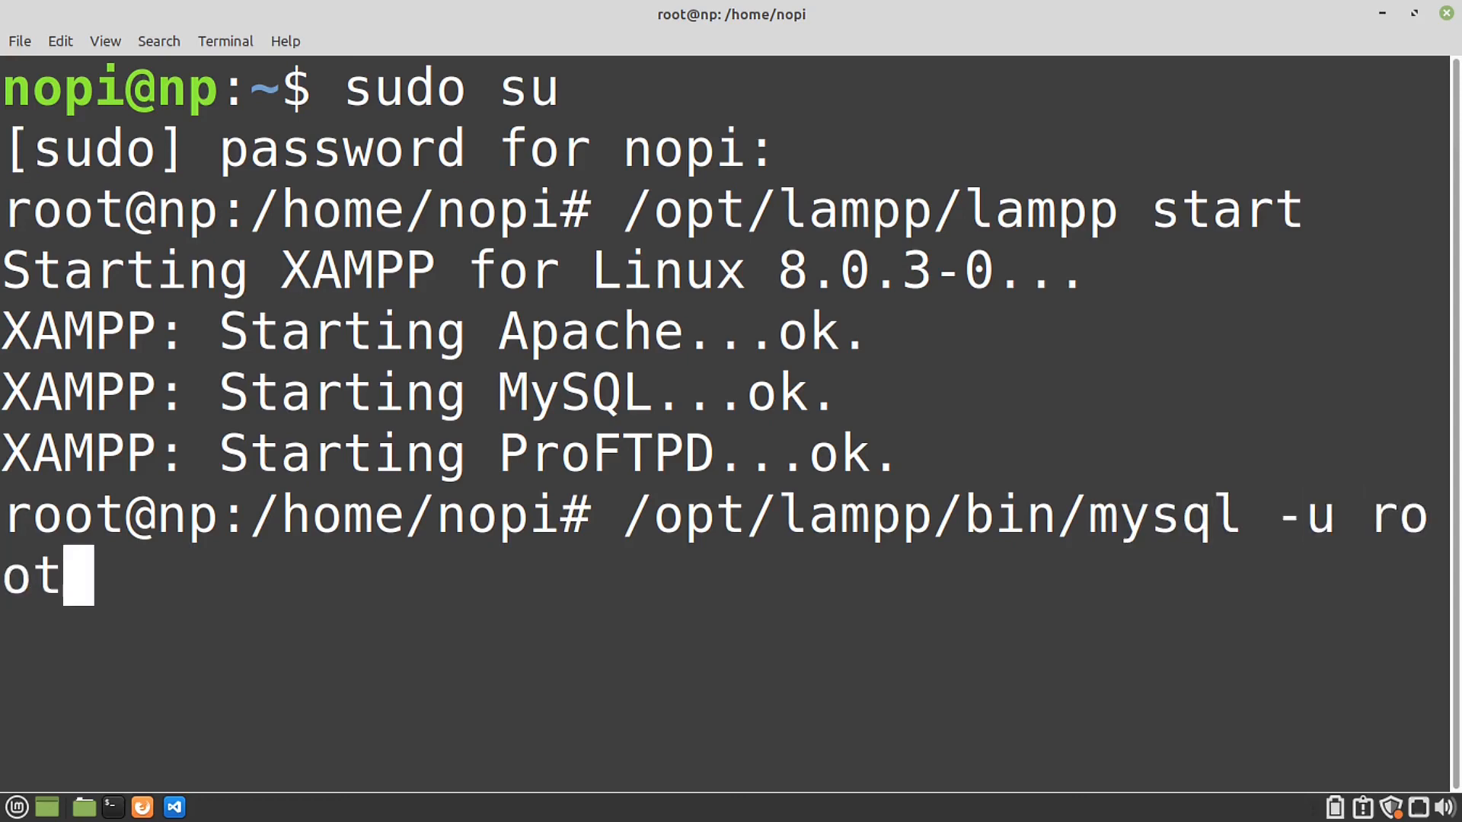
key(Return)
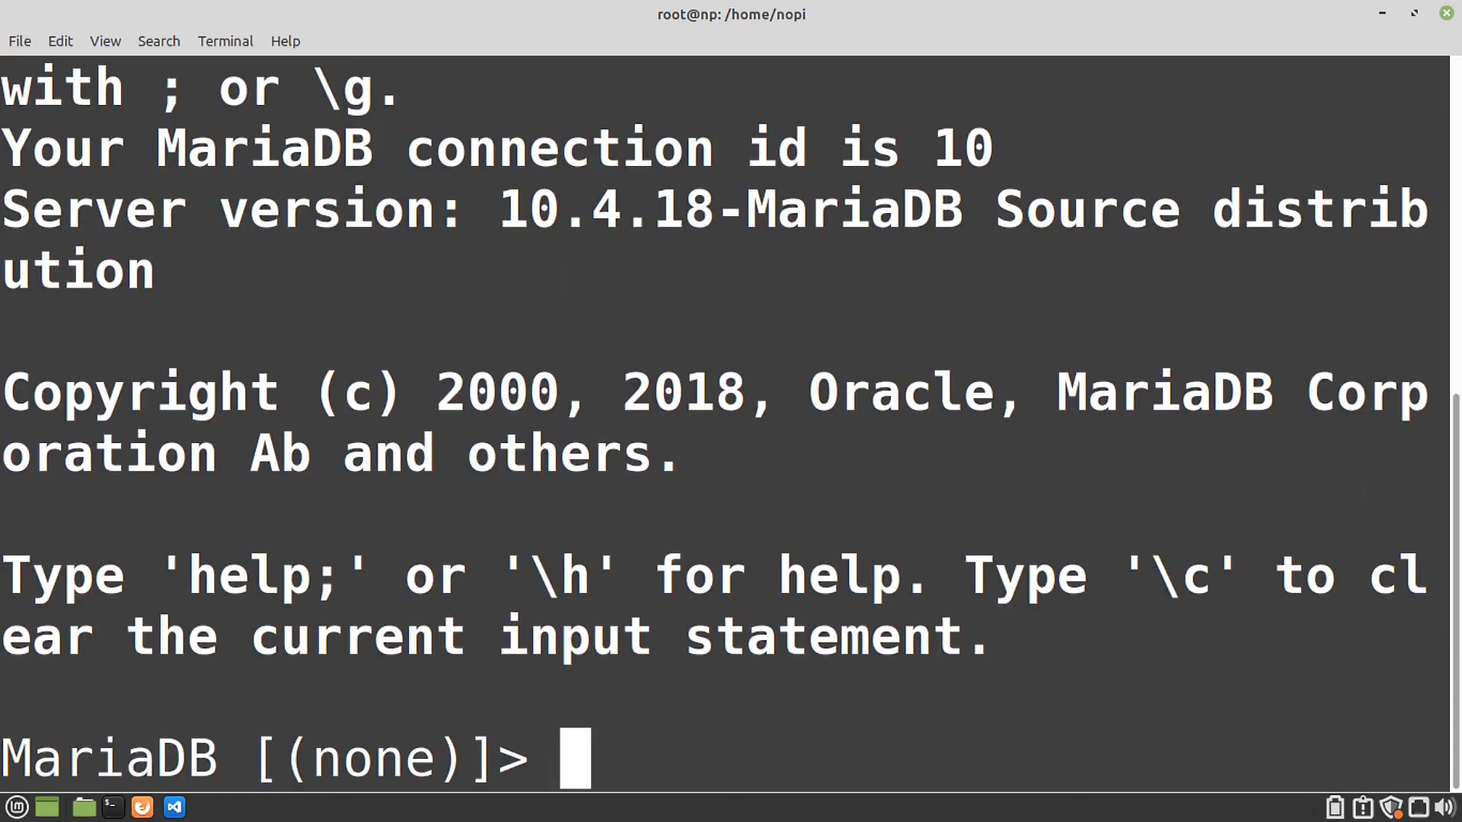
key(ctrl+minus)
key(ctrl+minus)
key(ctrl+minus)
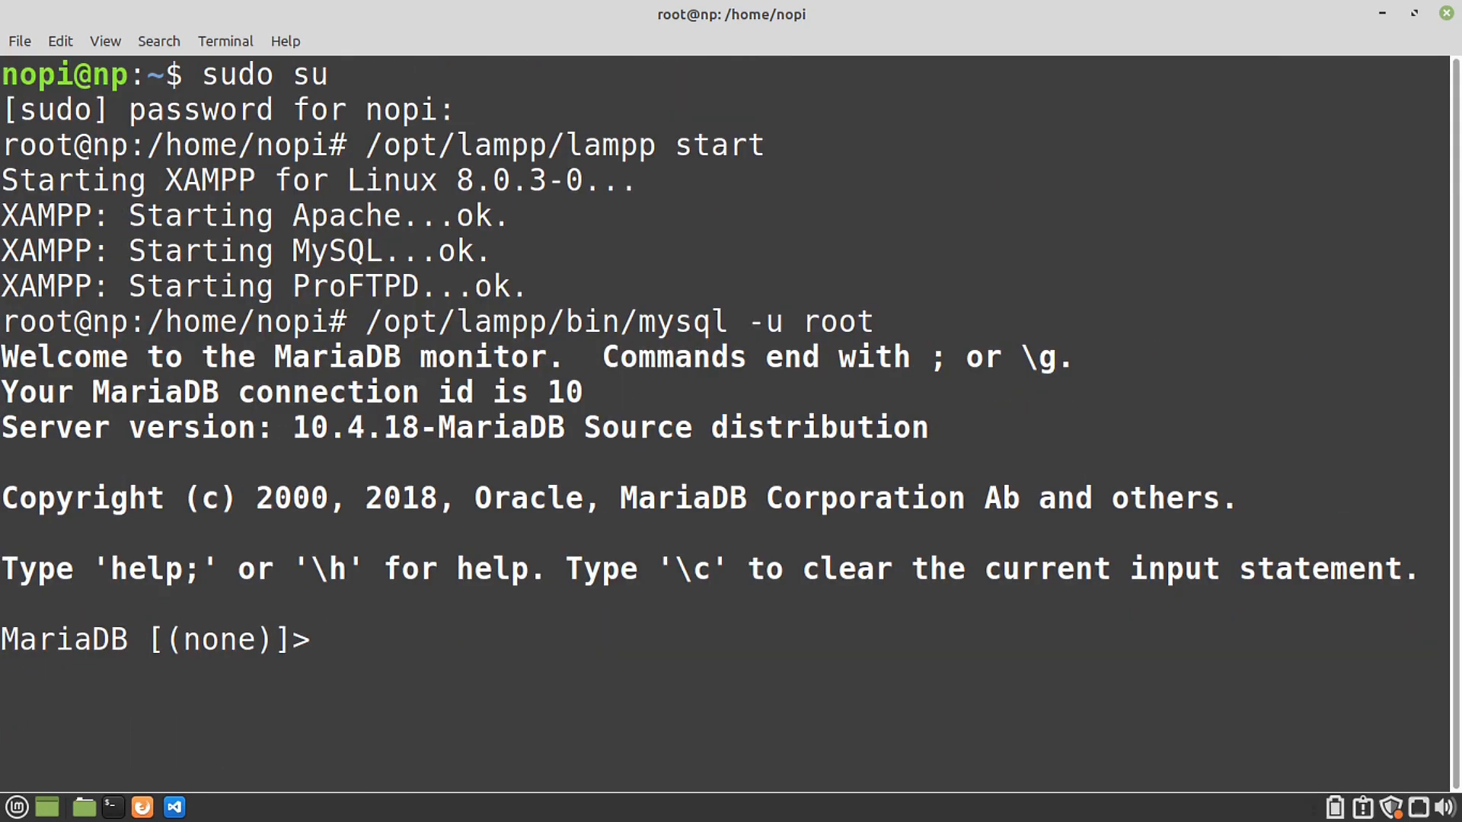
text(show)
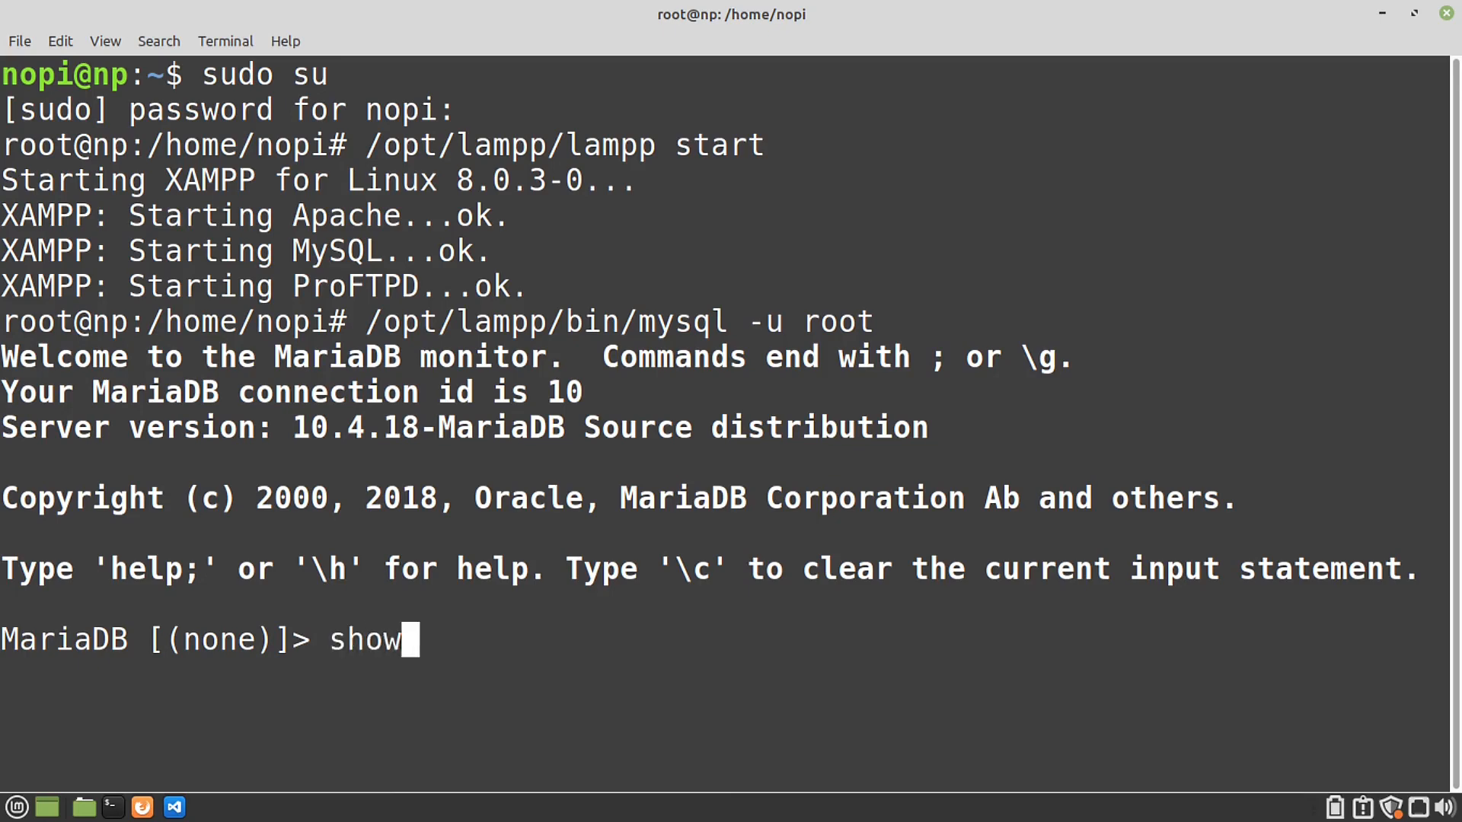
text( databases;)
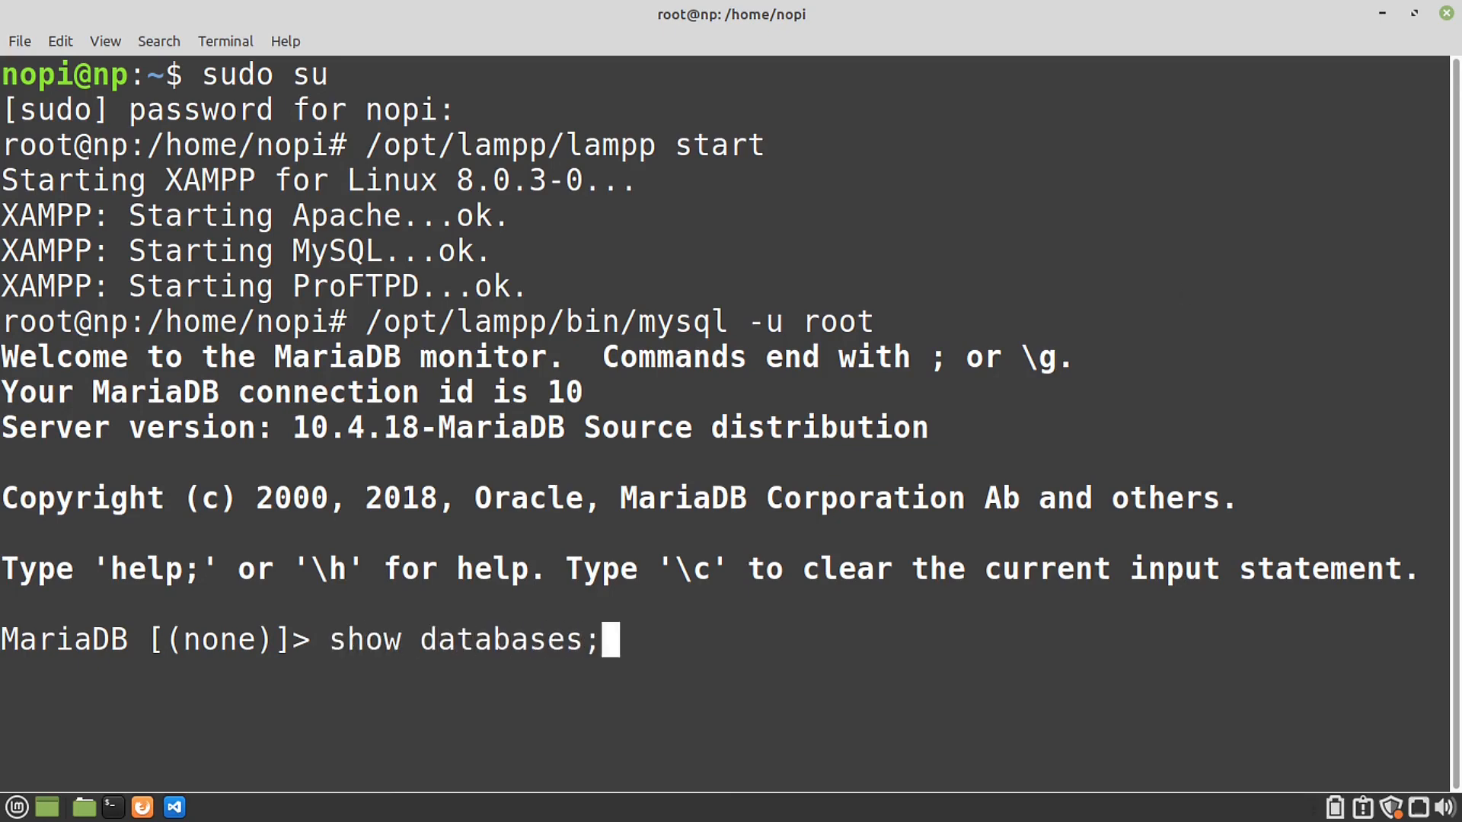
key(Return)
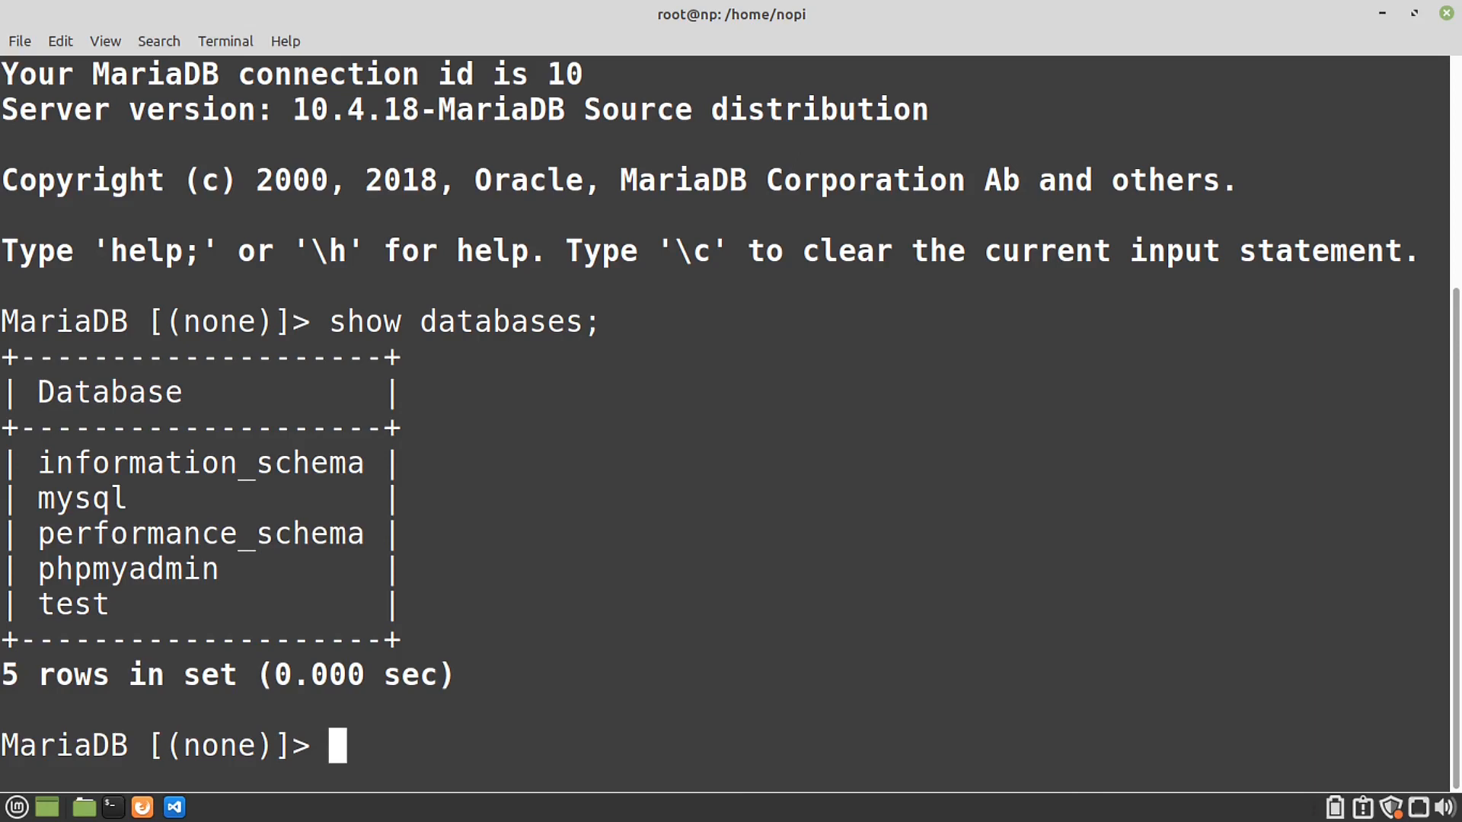